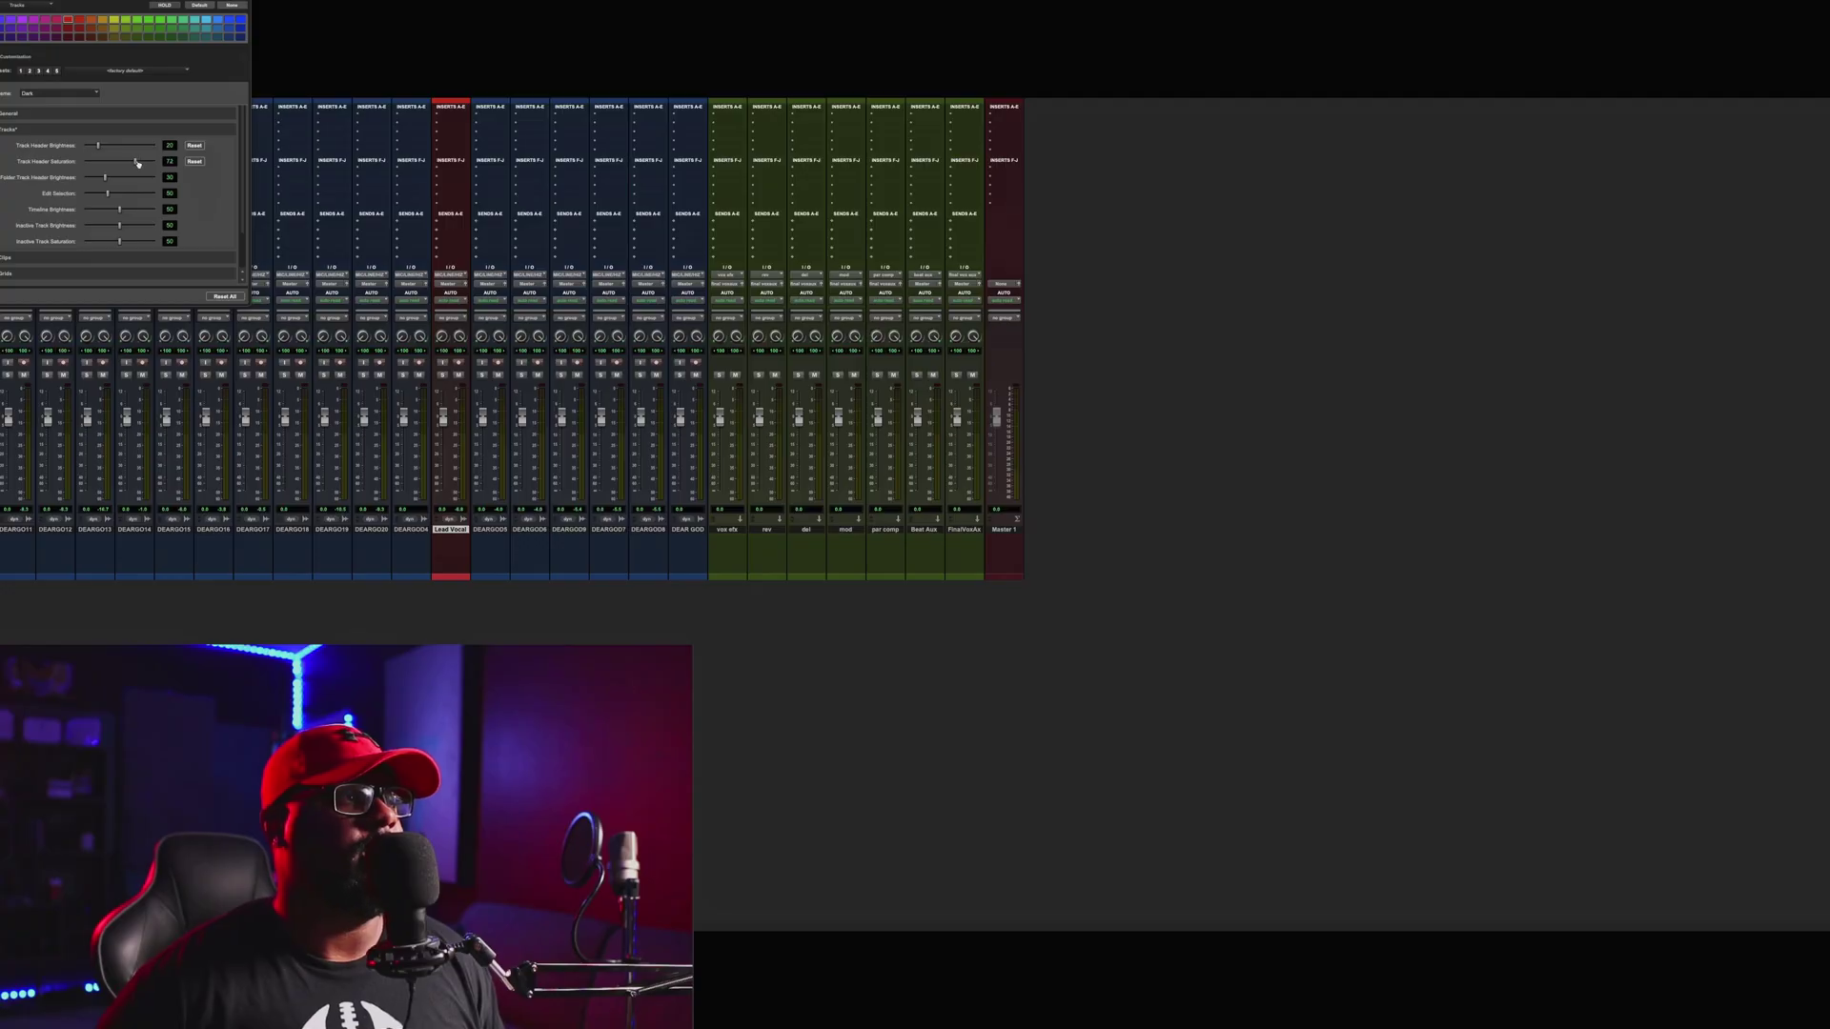
- Drag the Track Header Saturation slider in Display preferences from 72 down to 12
left_click_drag(137, 164, 94, 165)
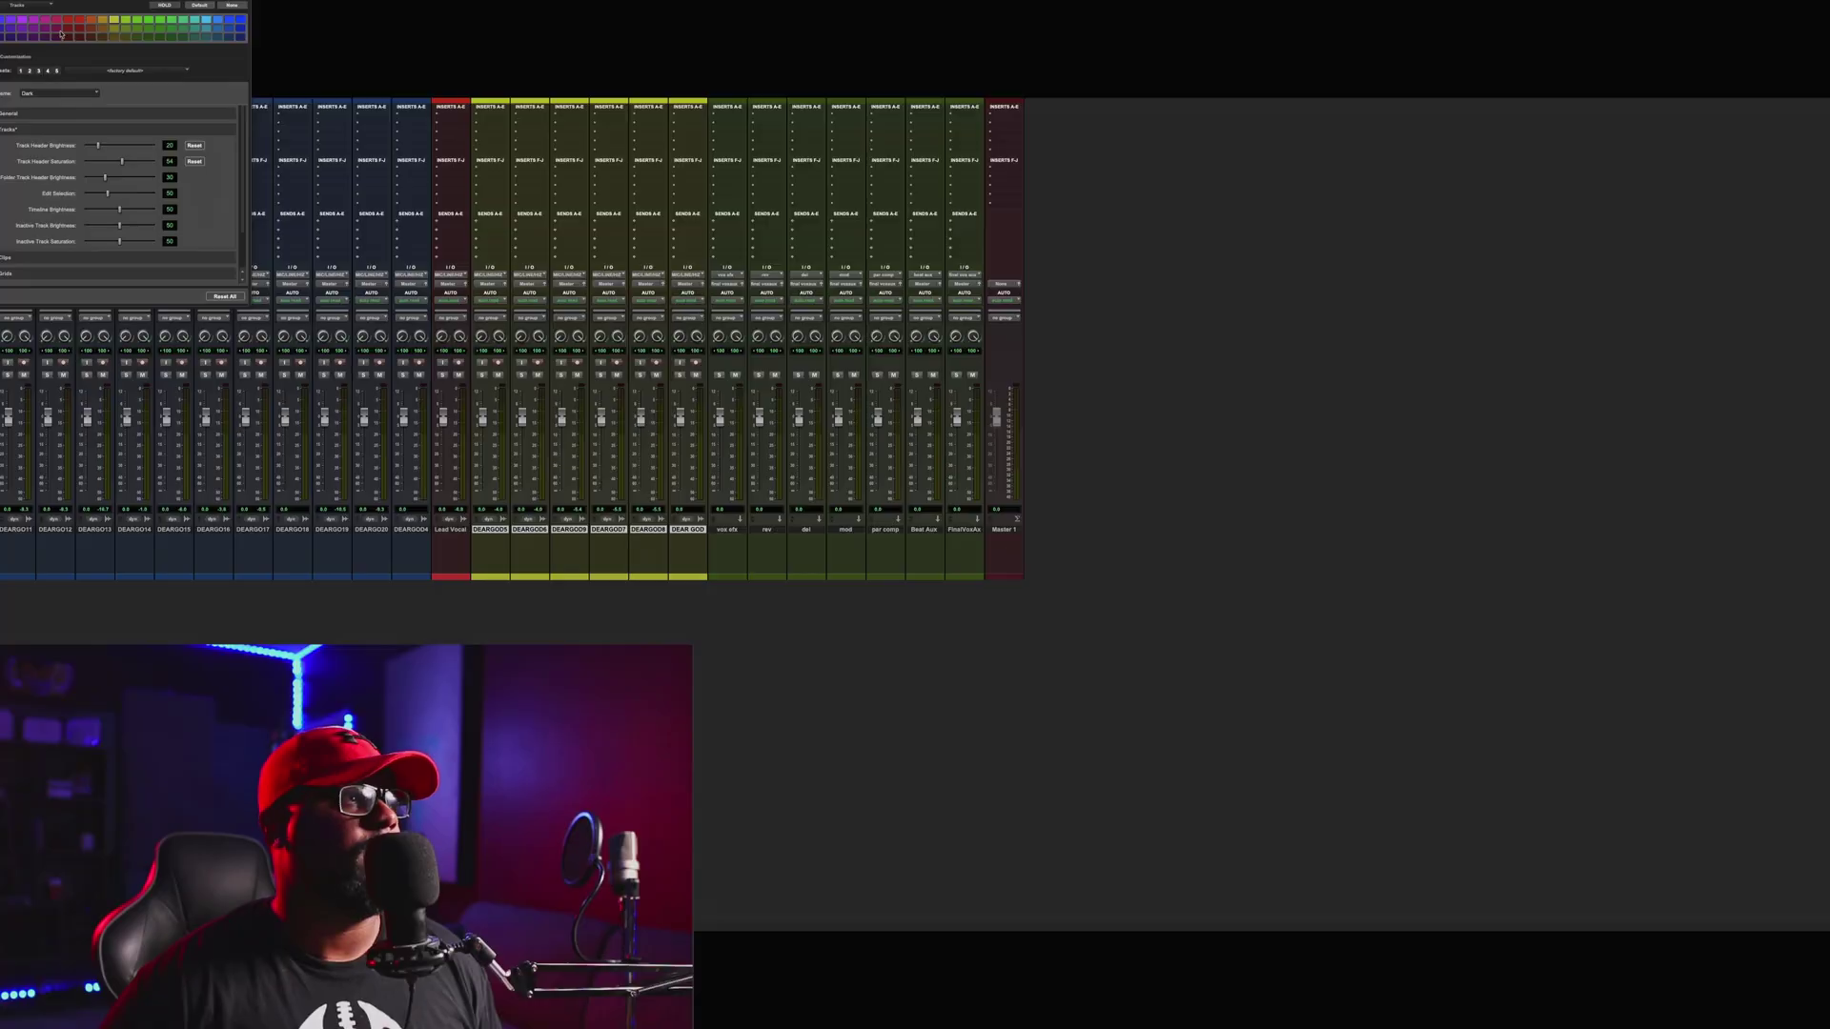
- Turn the six selected DEAR GOD tracks blue with the cyan swatch, then check DEAR GOD (4)'s options
left_click(61, 33)
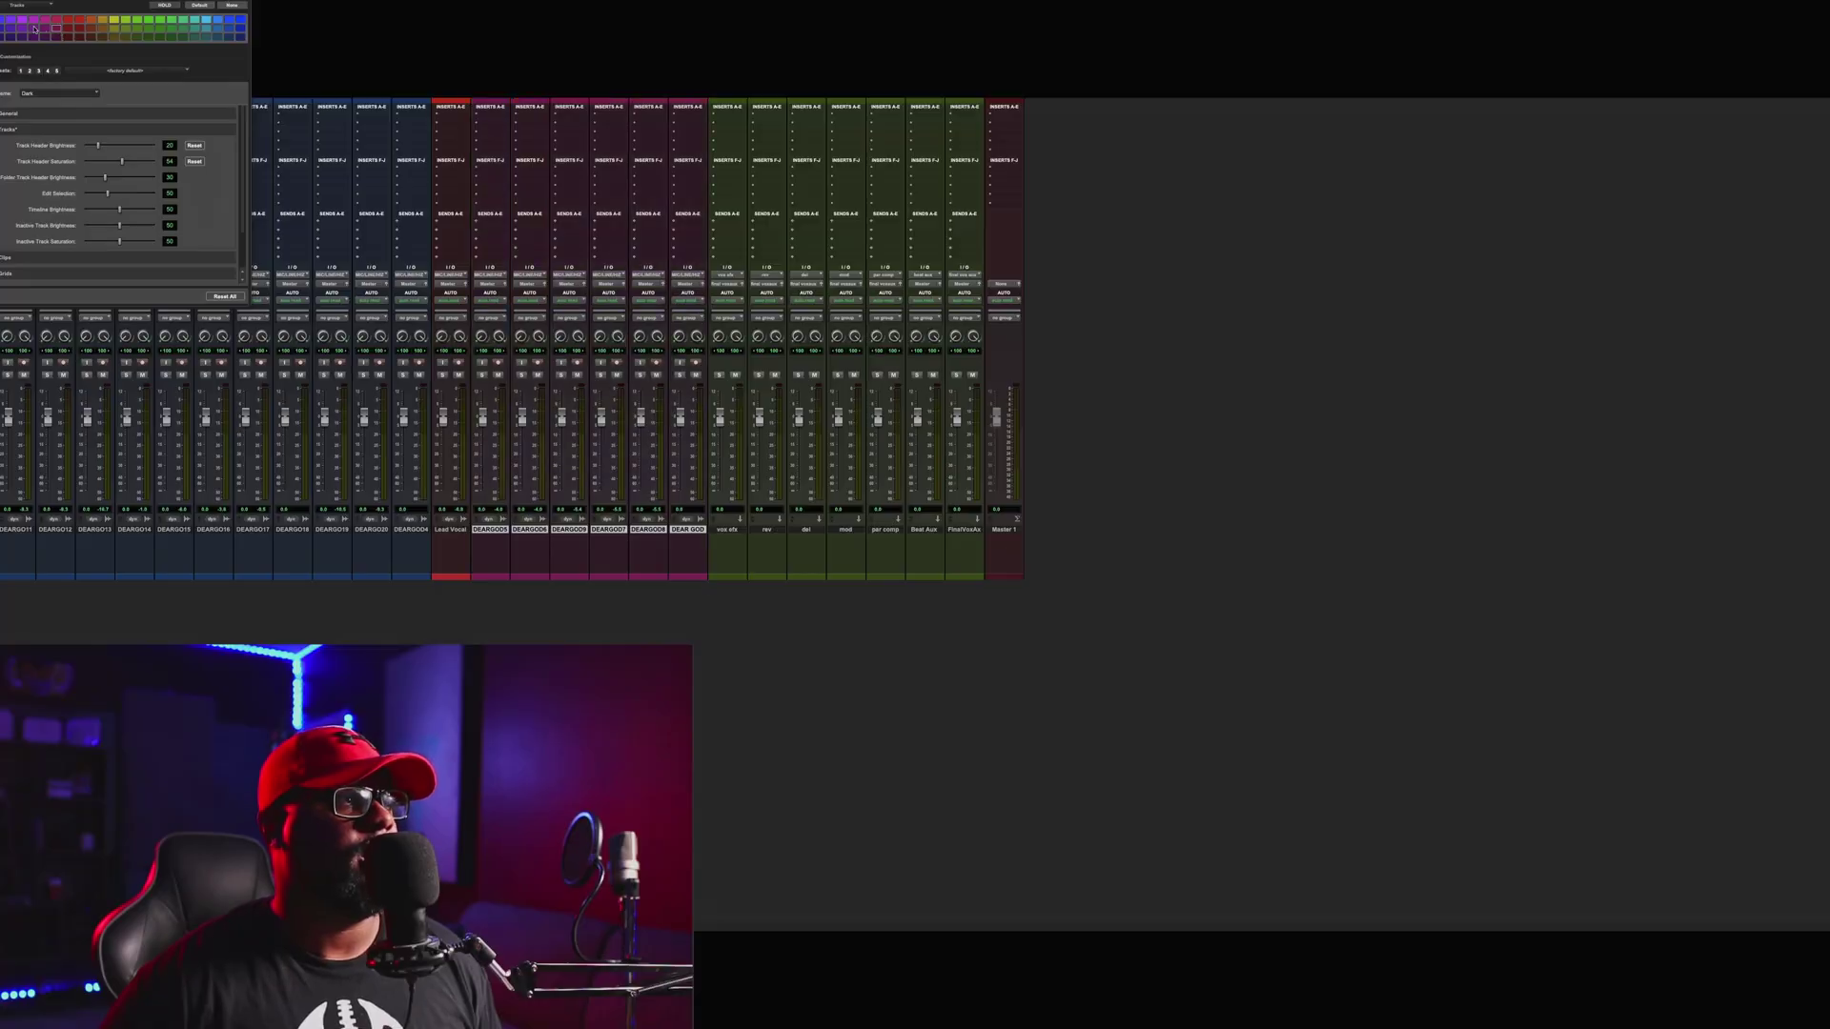
left_click(198, 30)
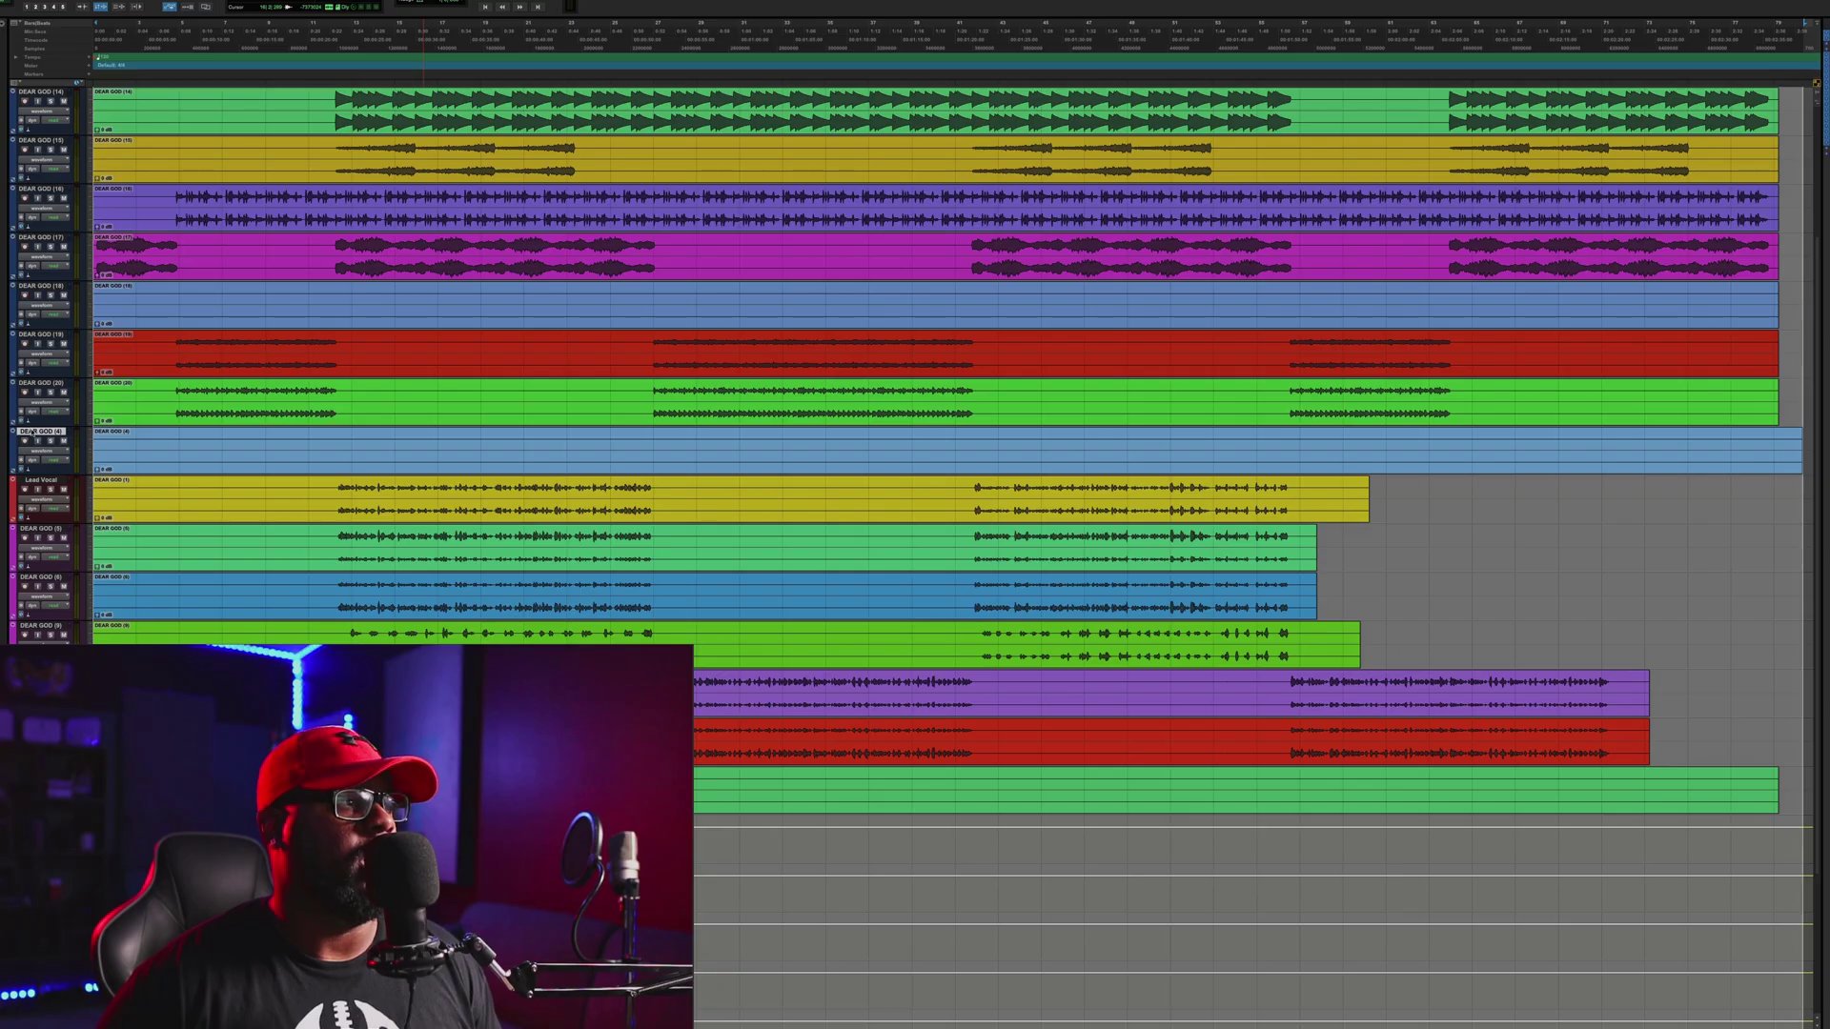
right_click(32, 431)
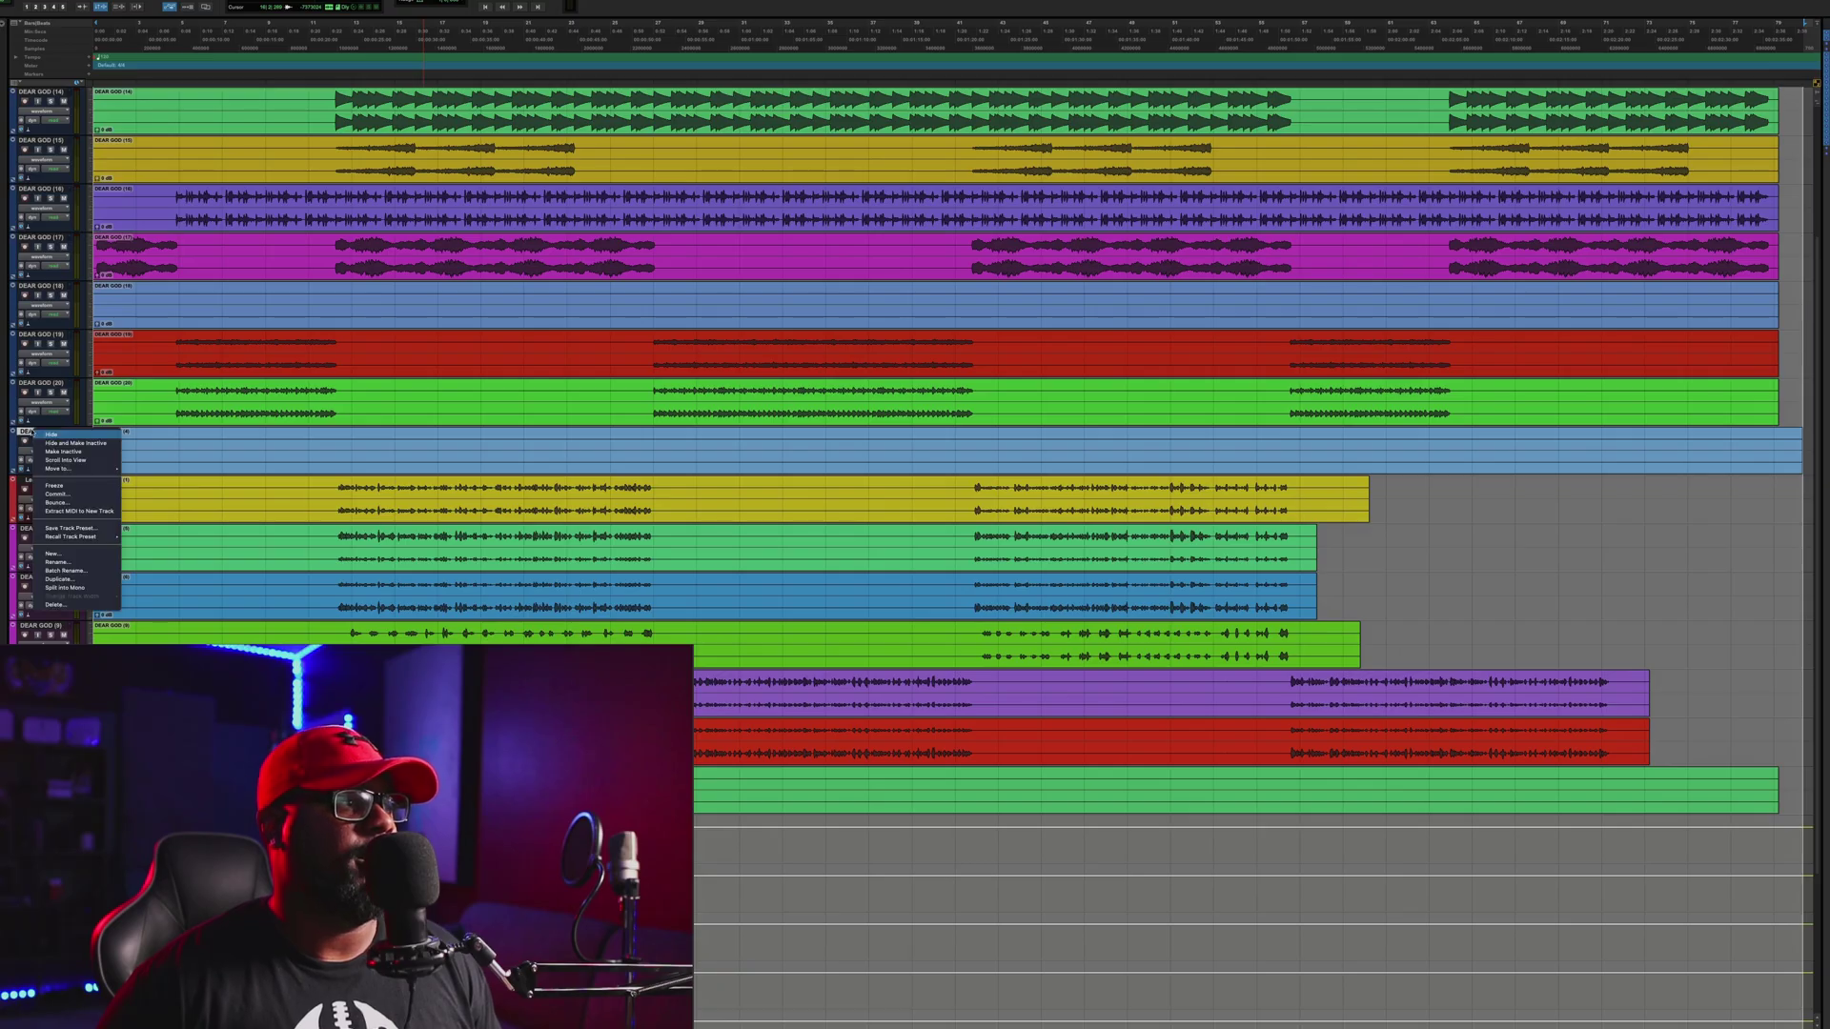
key("Escape")
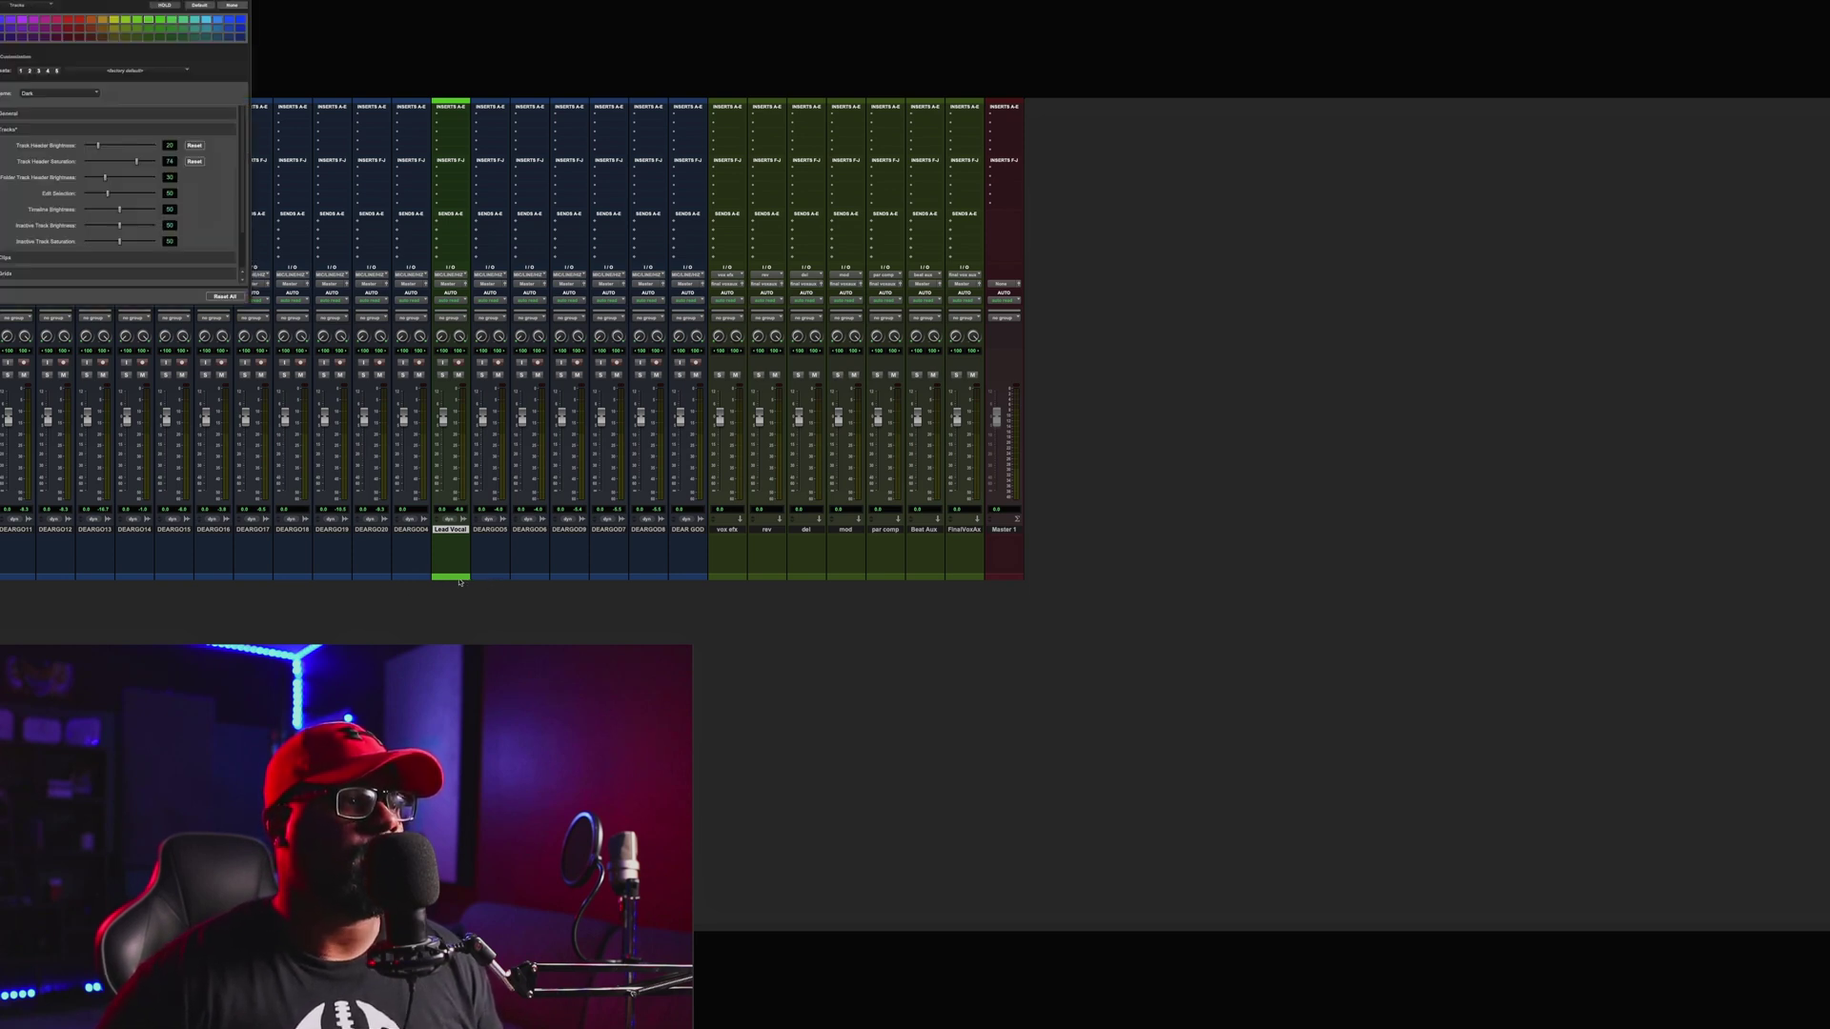
- Try red, orange, green and pink on the Lead Vocal track, settling on red
left_click(71, 22)
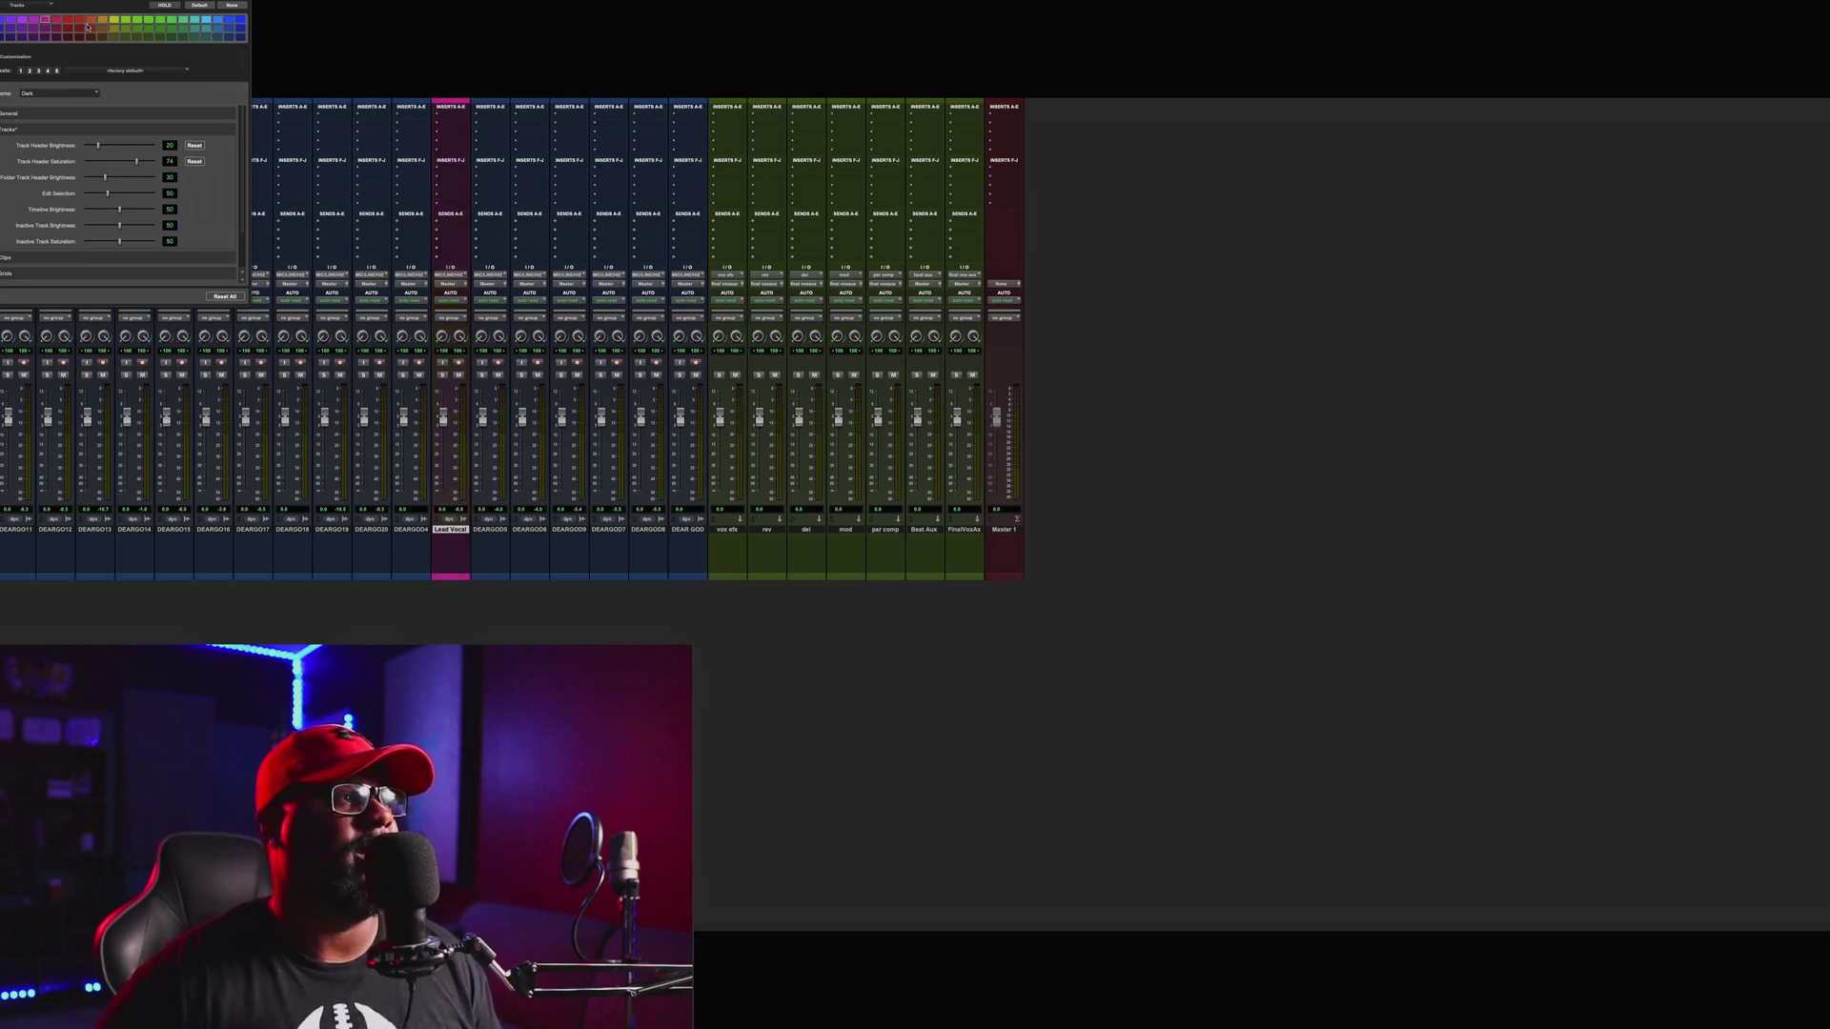
left_click(114, 20)
left_click(150, 21)
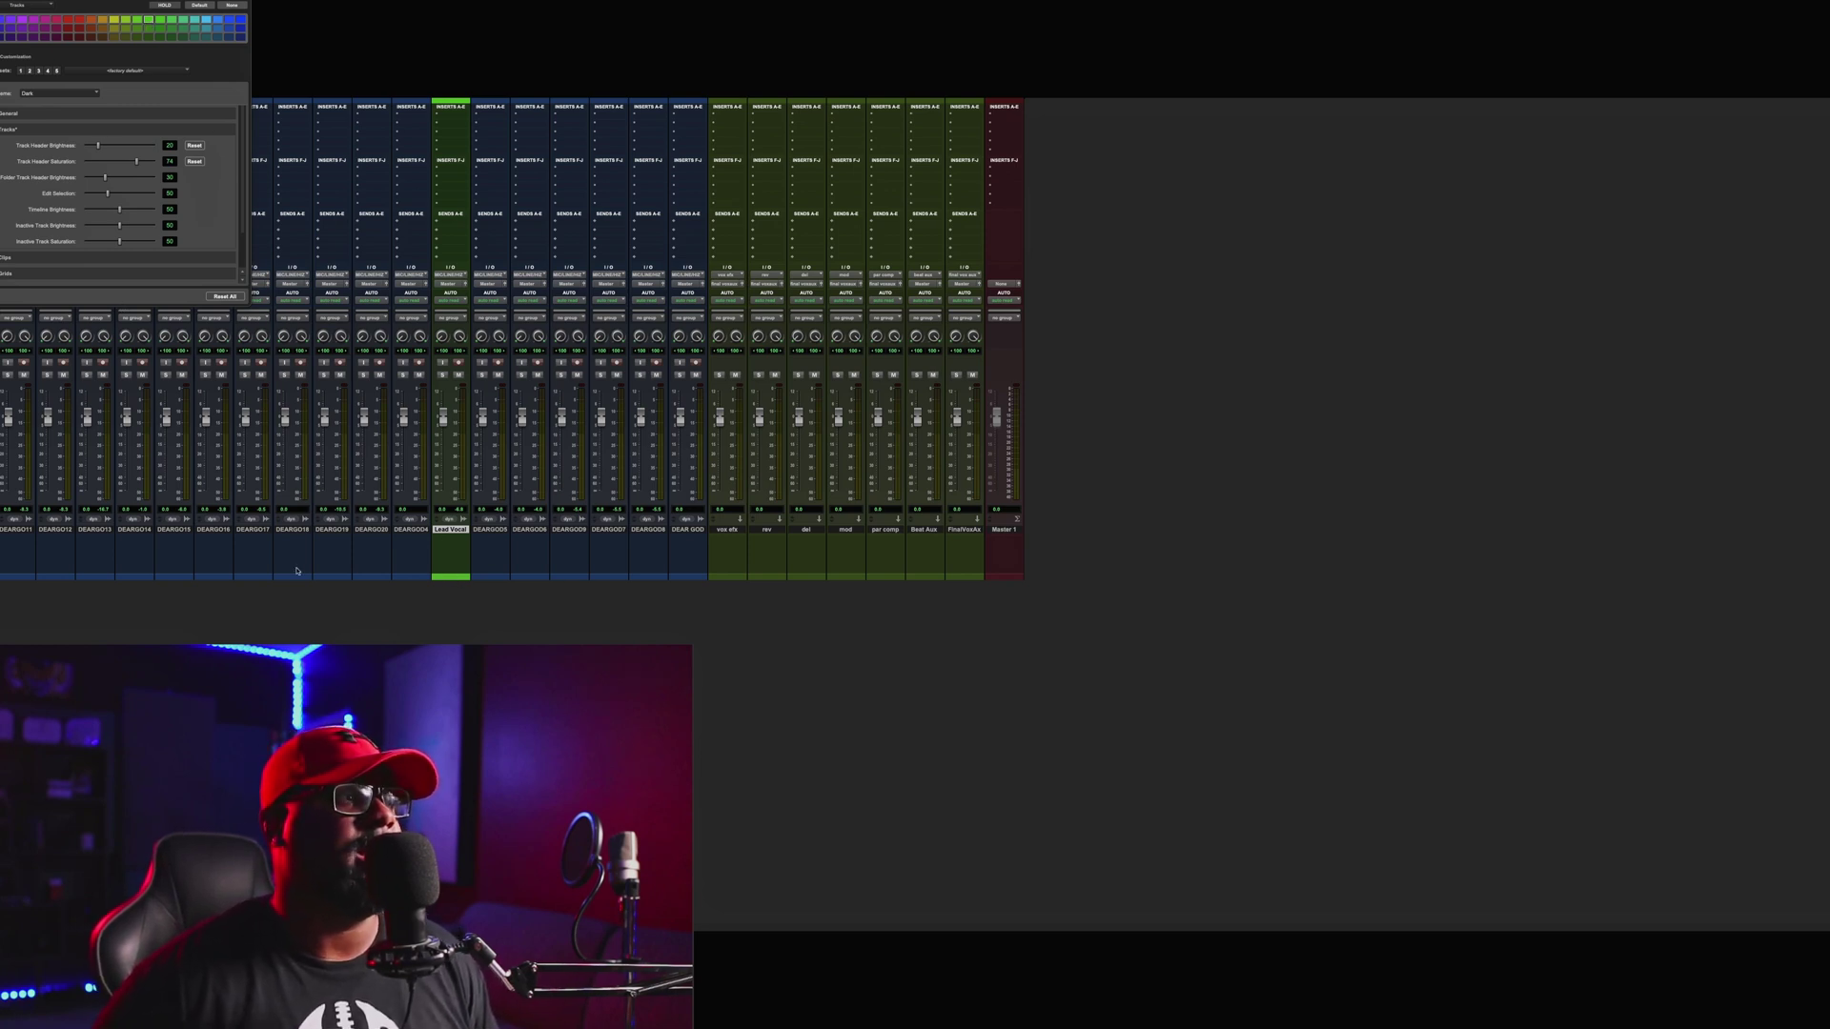
left_click(56, 21)
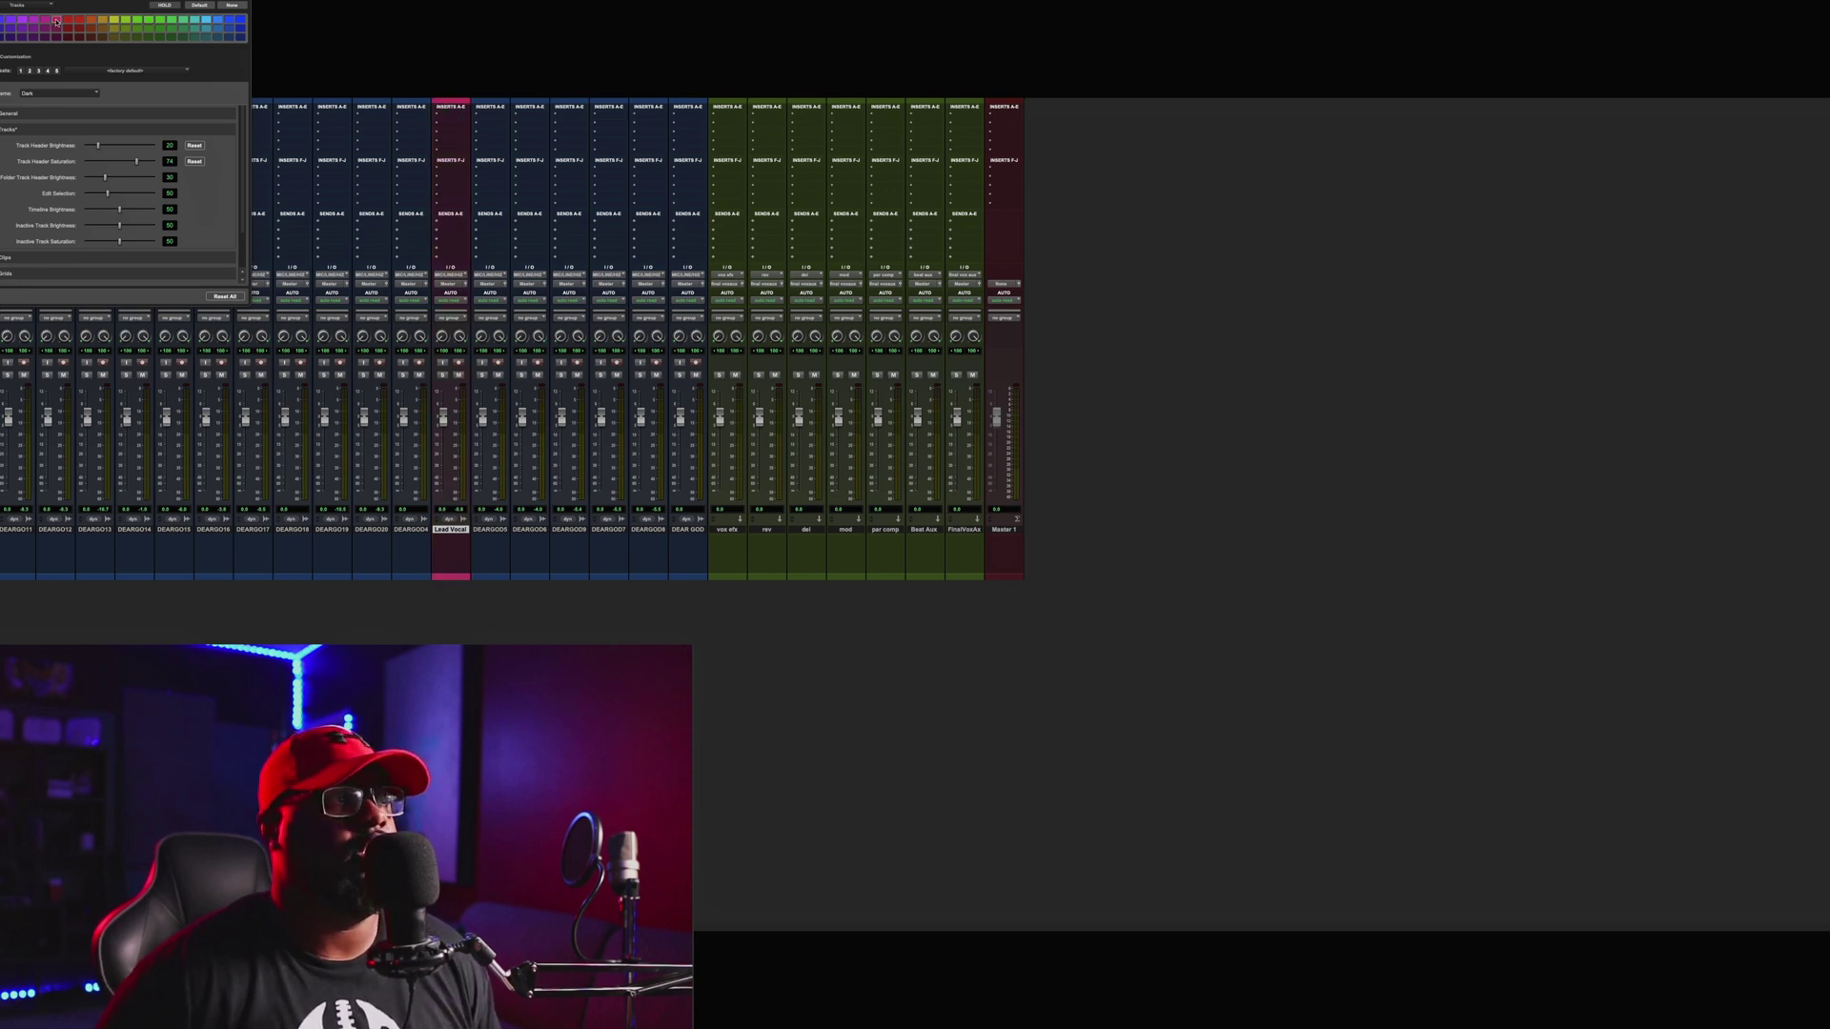
left_click(73, 21)
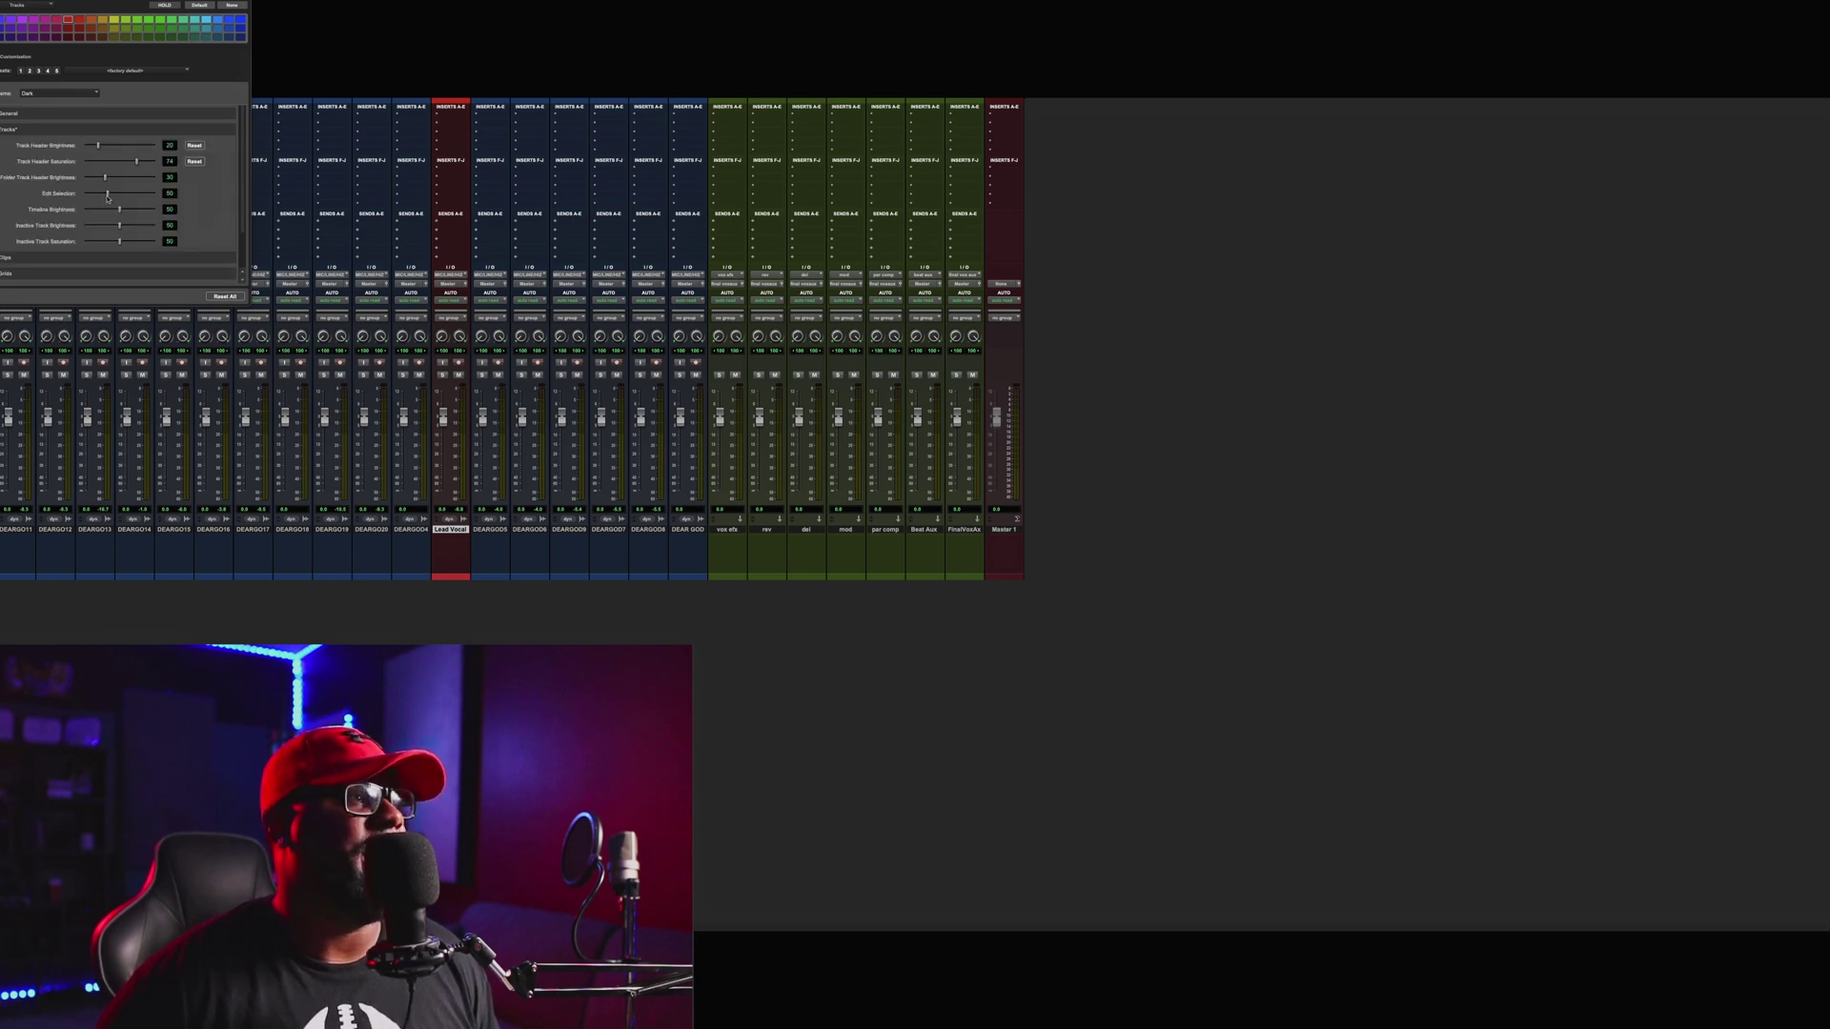
- Adjust Track Header Saturation through 52 and 23 to 54, then close Preferences
left_click_drag(137, 161, 123, 163)
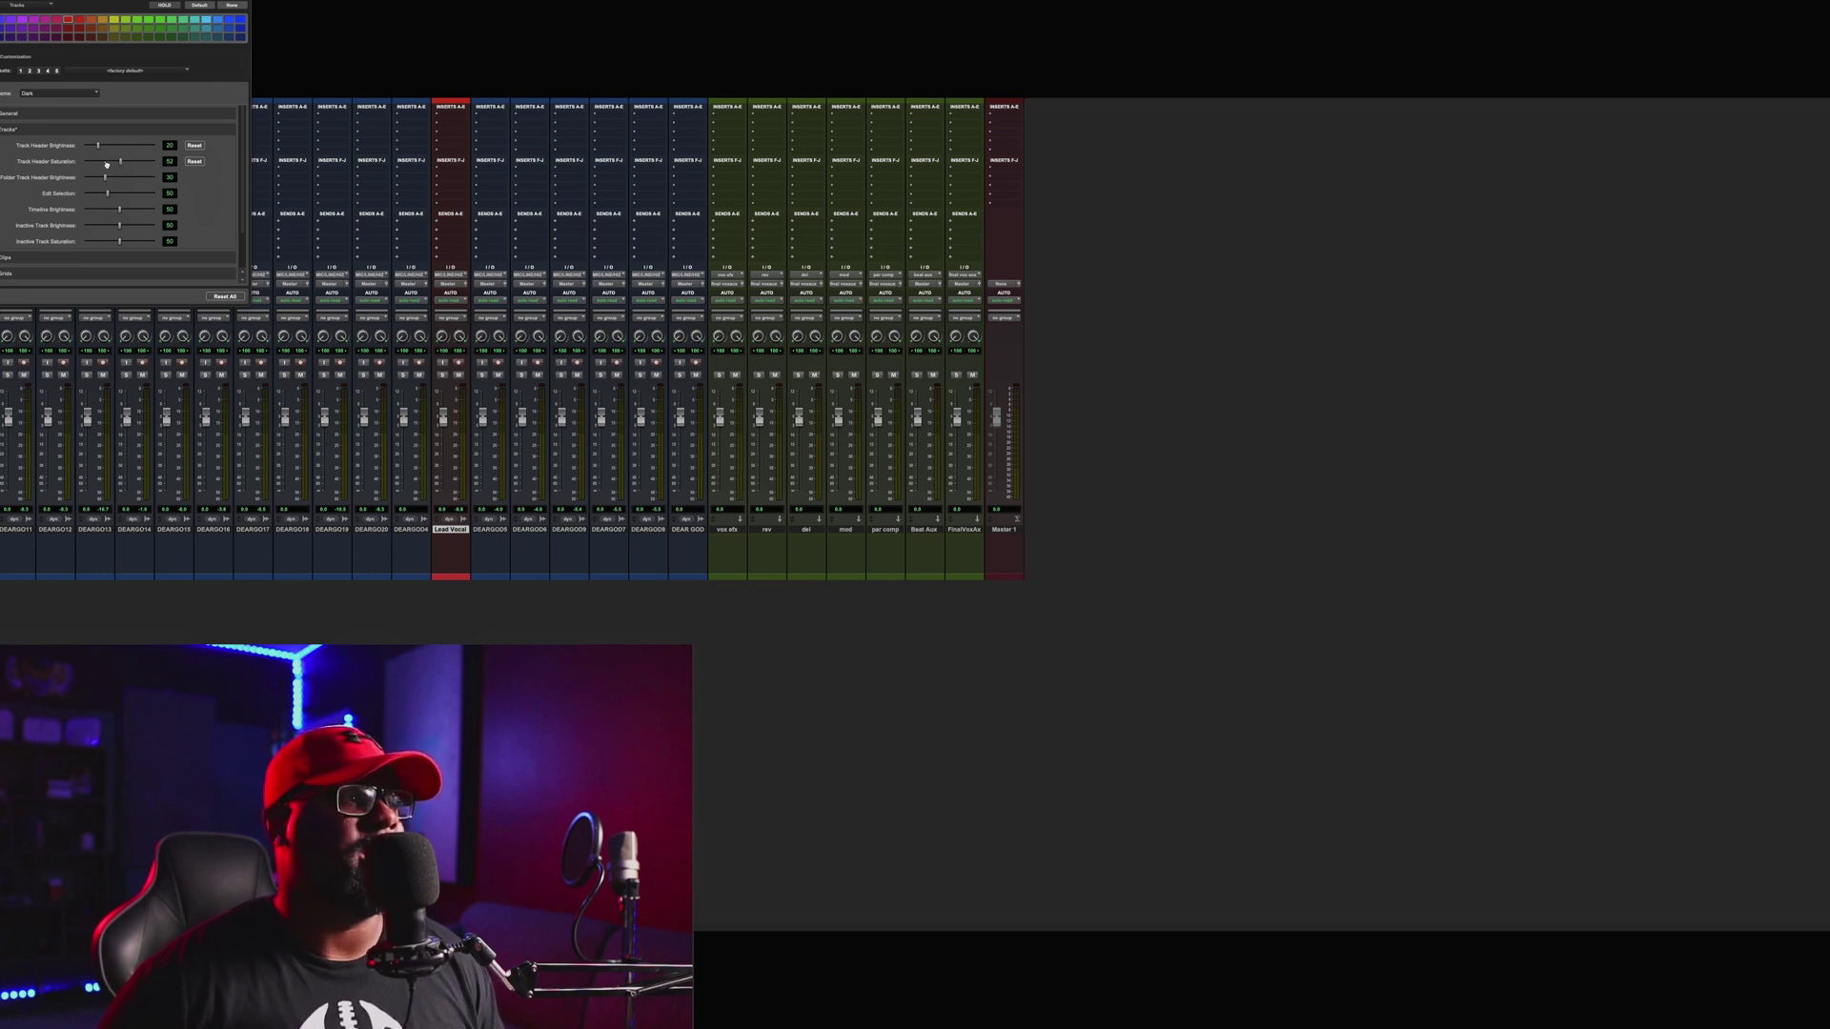
left_click_drag(121, 164, 101, 166)
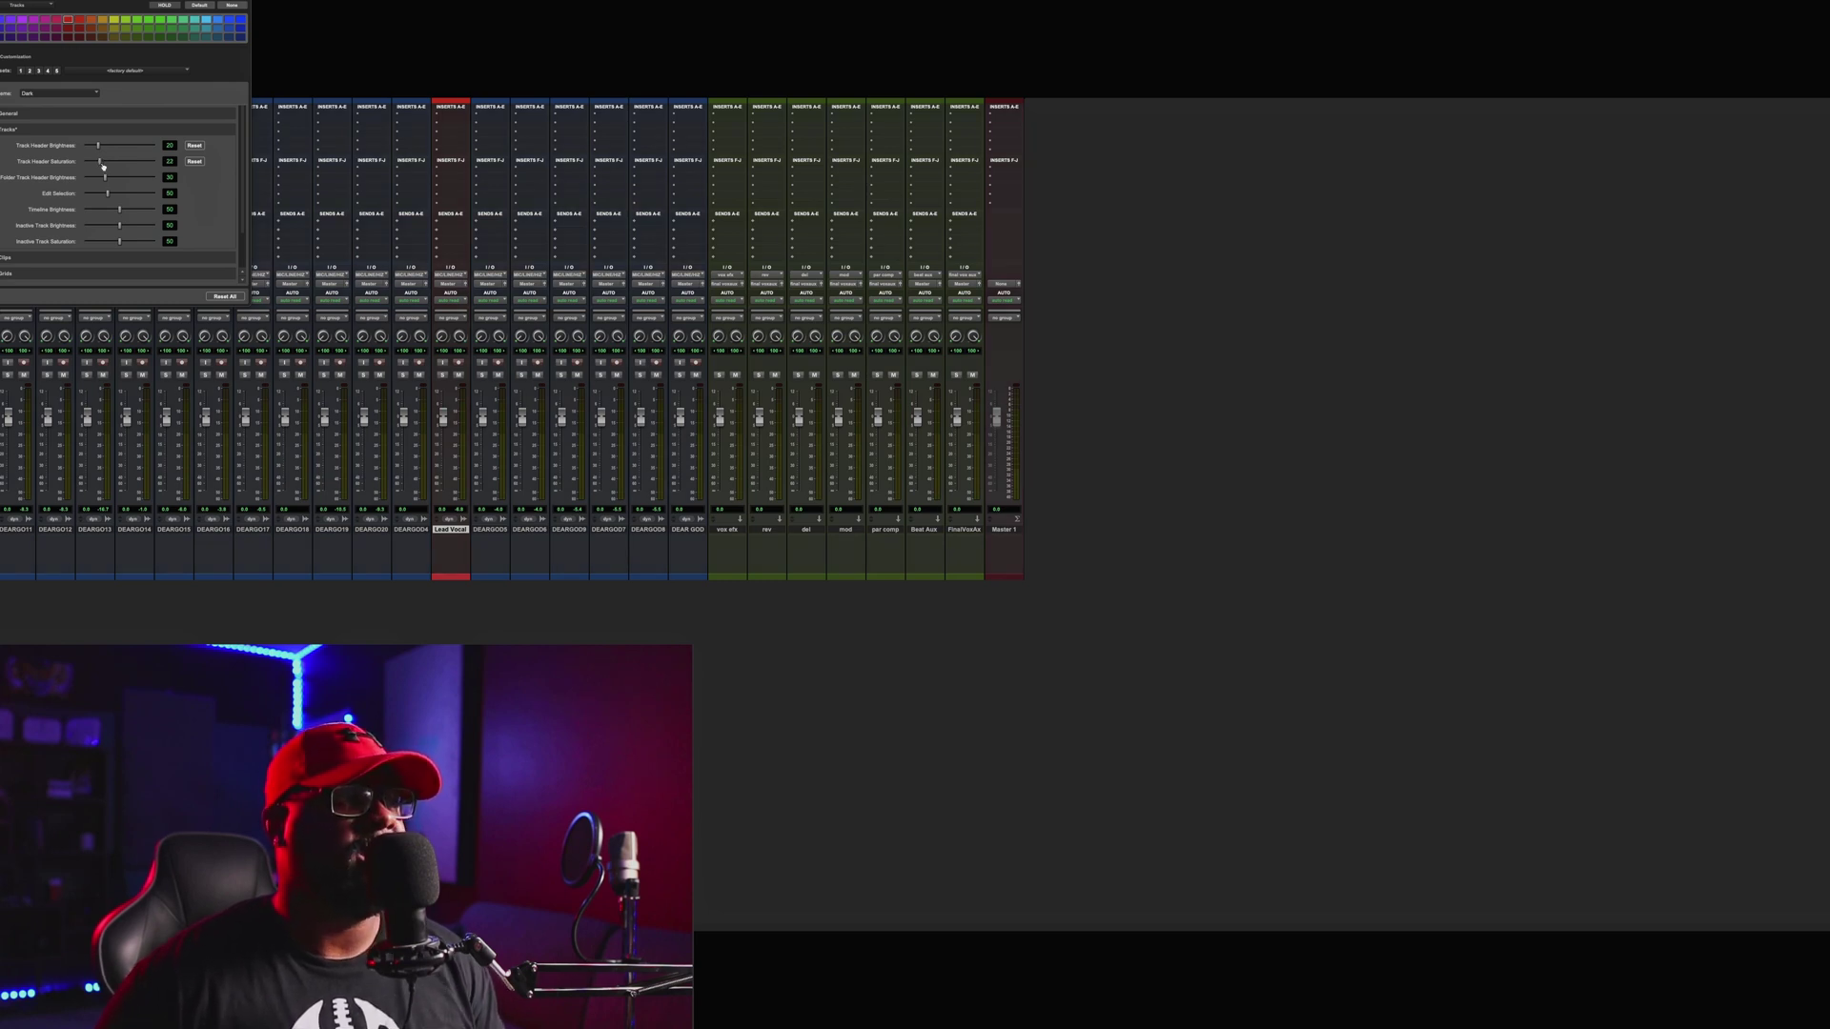
left_click_drag(102, 166, 124, 165)
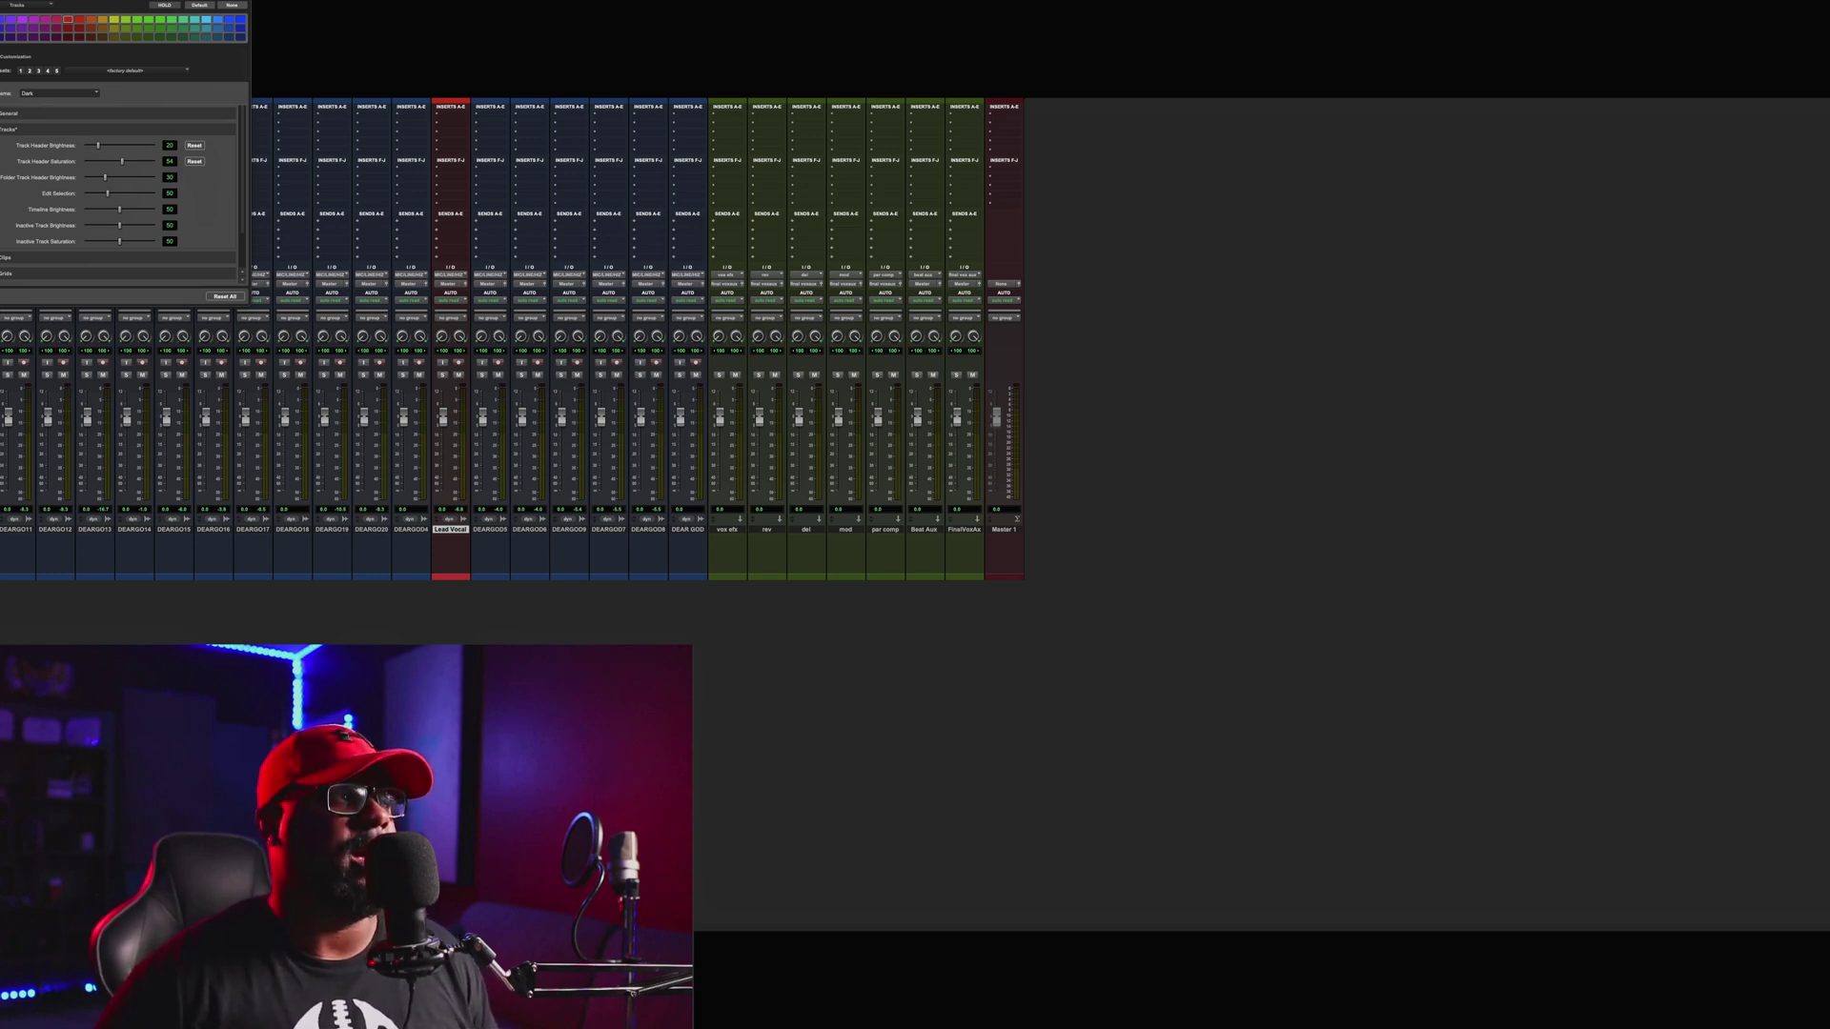
key("Return")
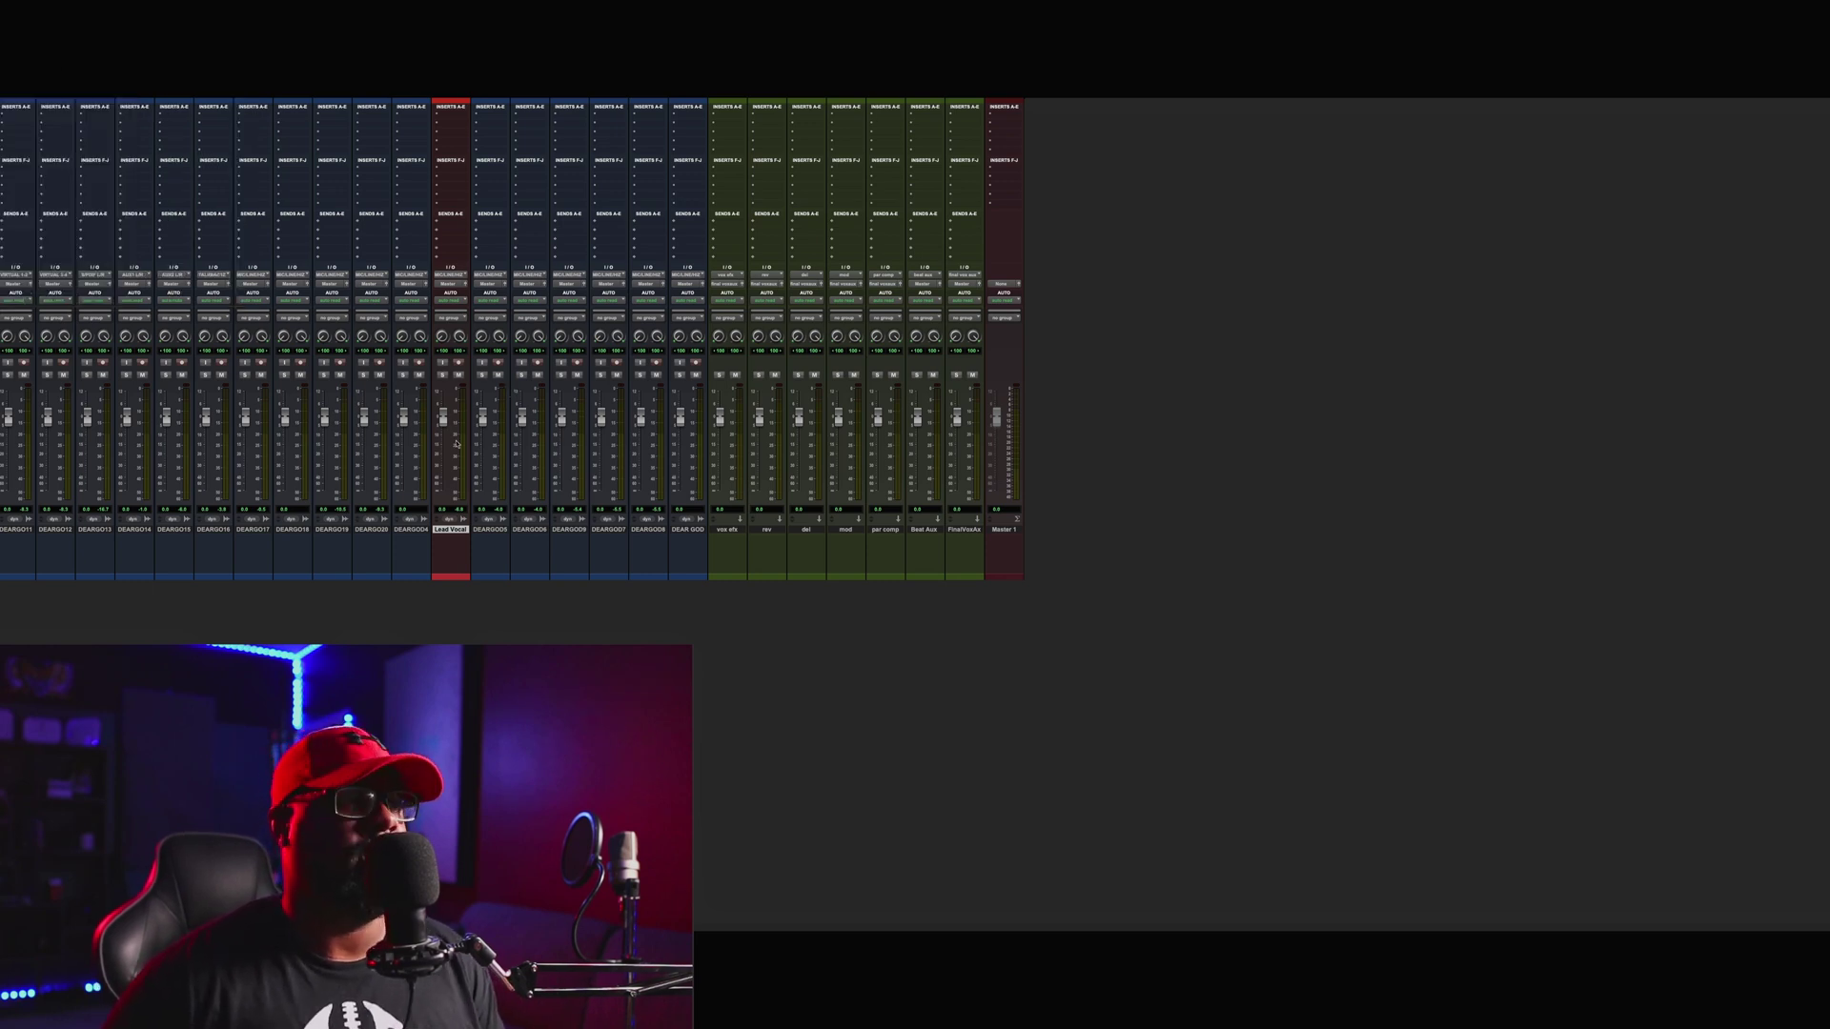
- Select the six tracks DEARGO5 through DEAR GOD and open their Color Palette
left_click(500, 531)
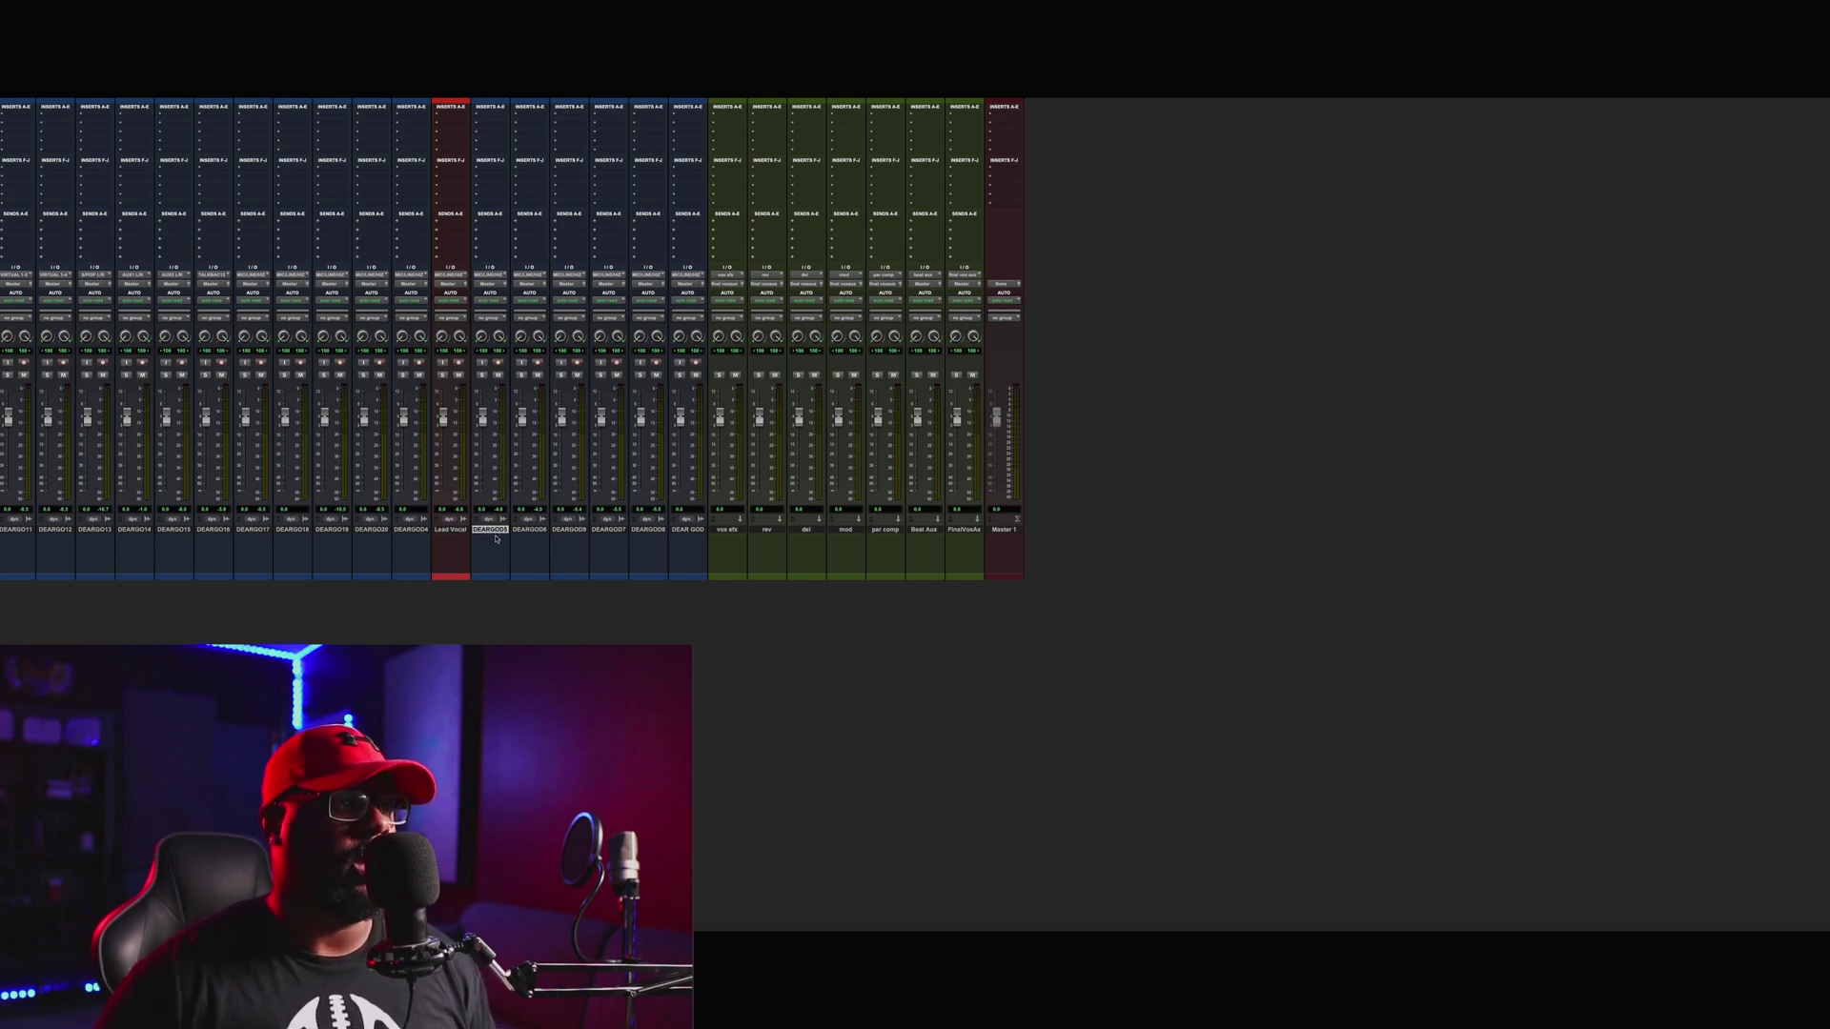
left_click(688, 530, "shift")
left_click(408, 530)
left_click(491, 531)
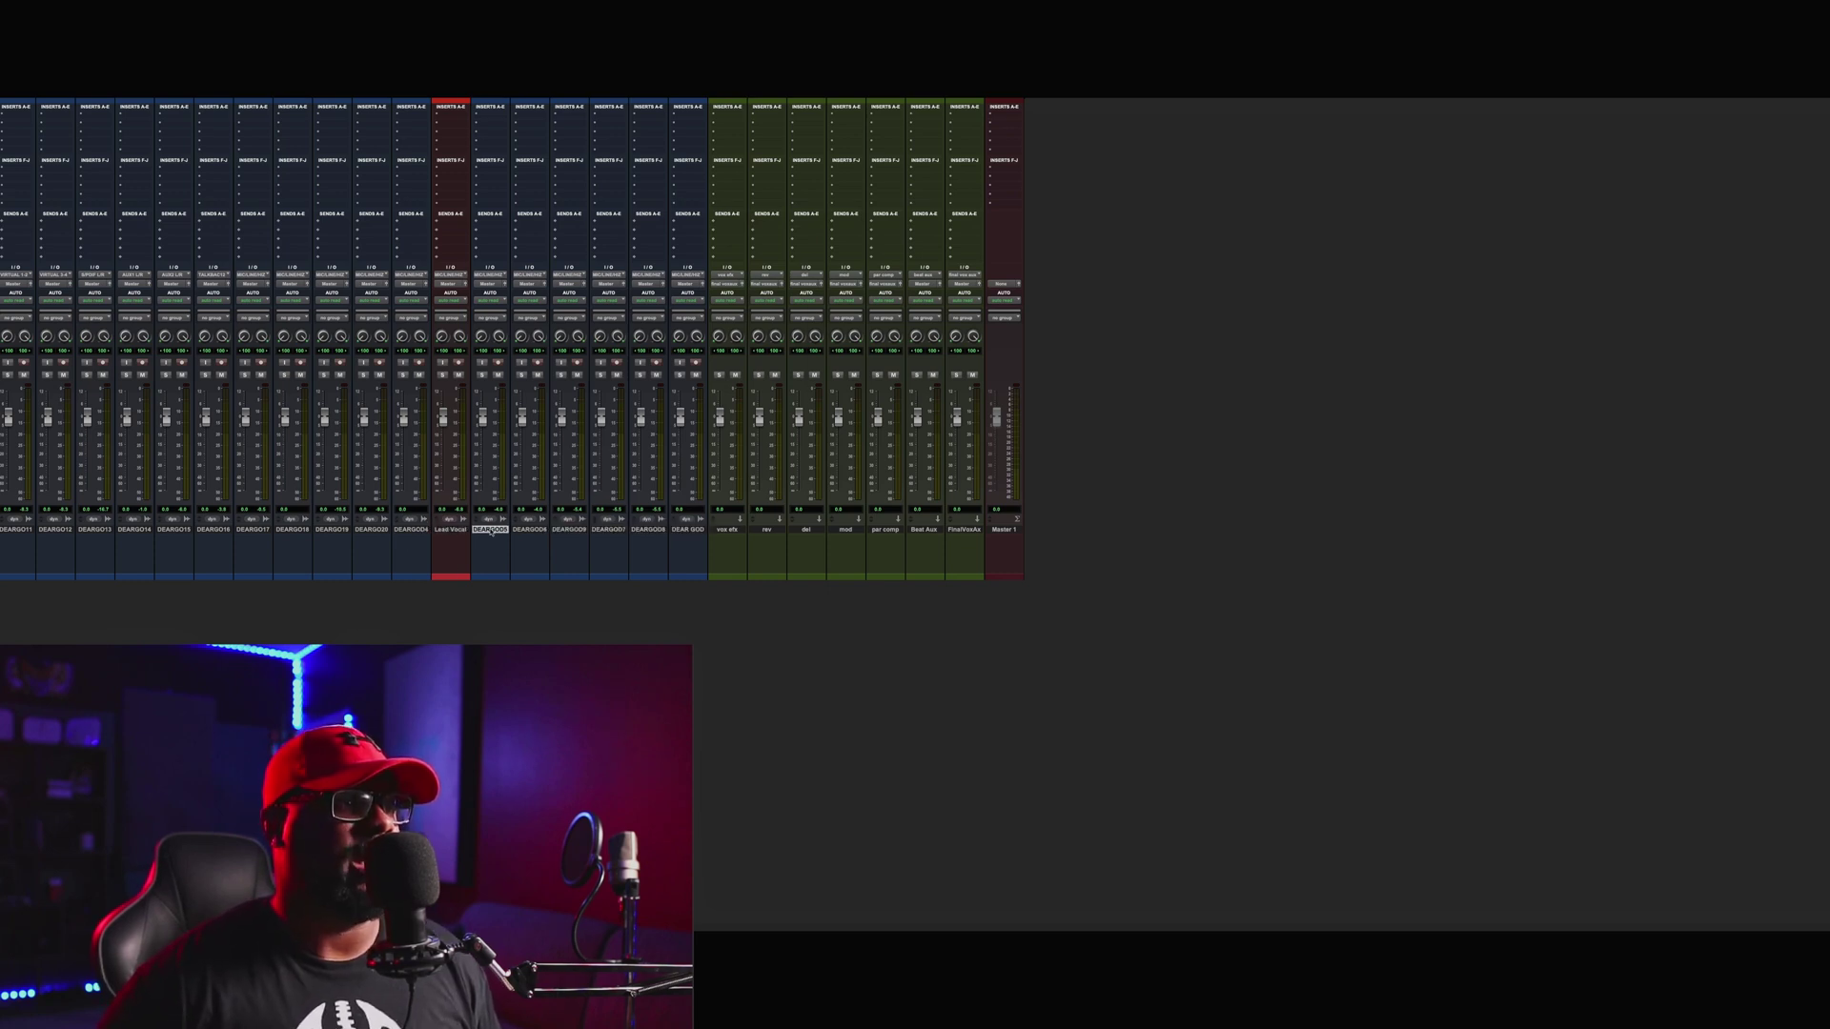
left_click(689, 532, "shift")
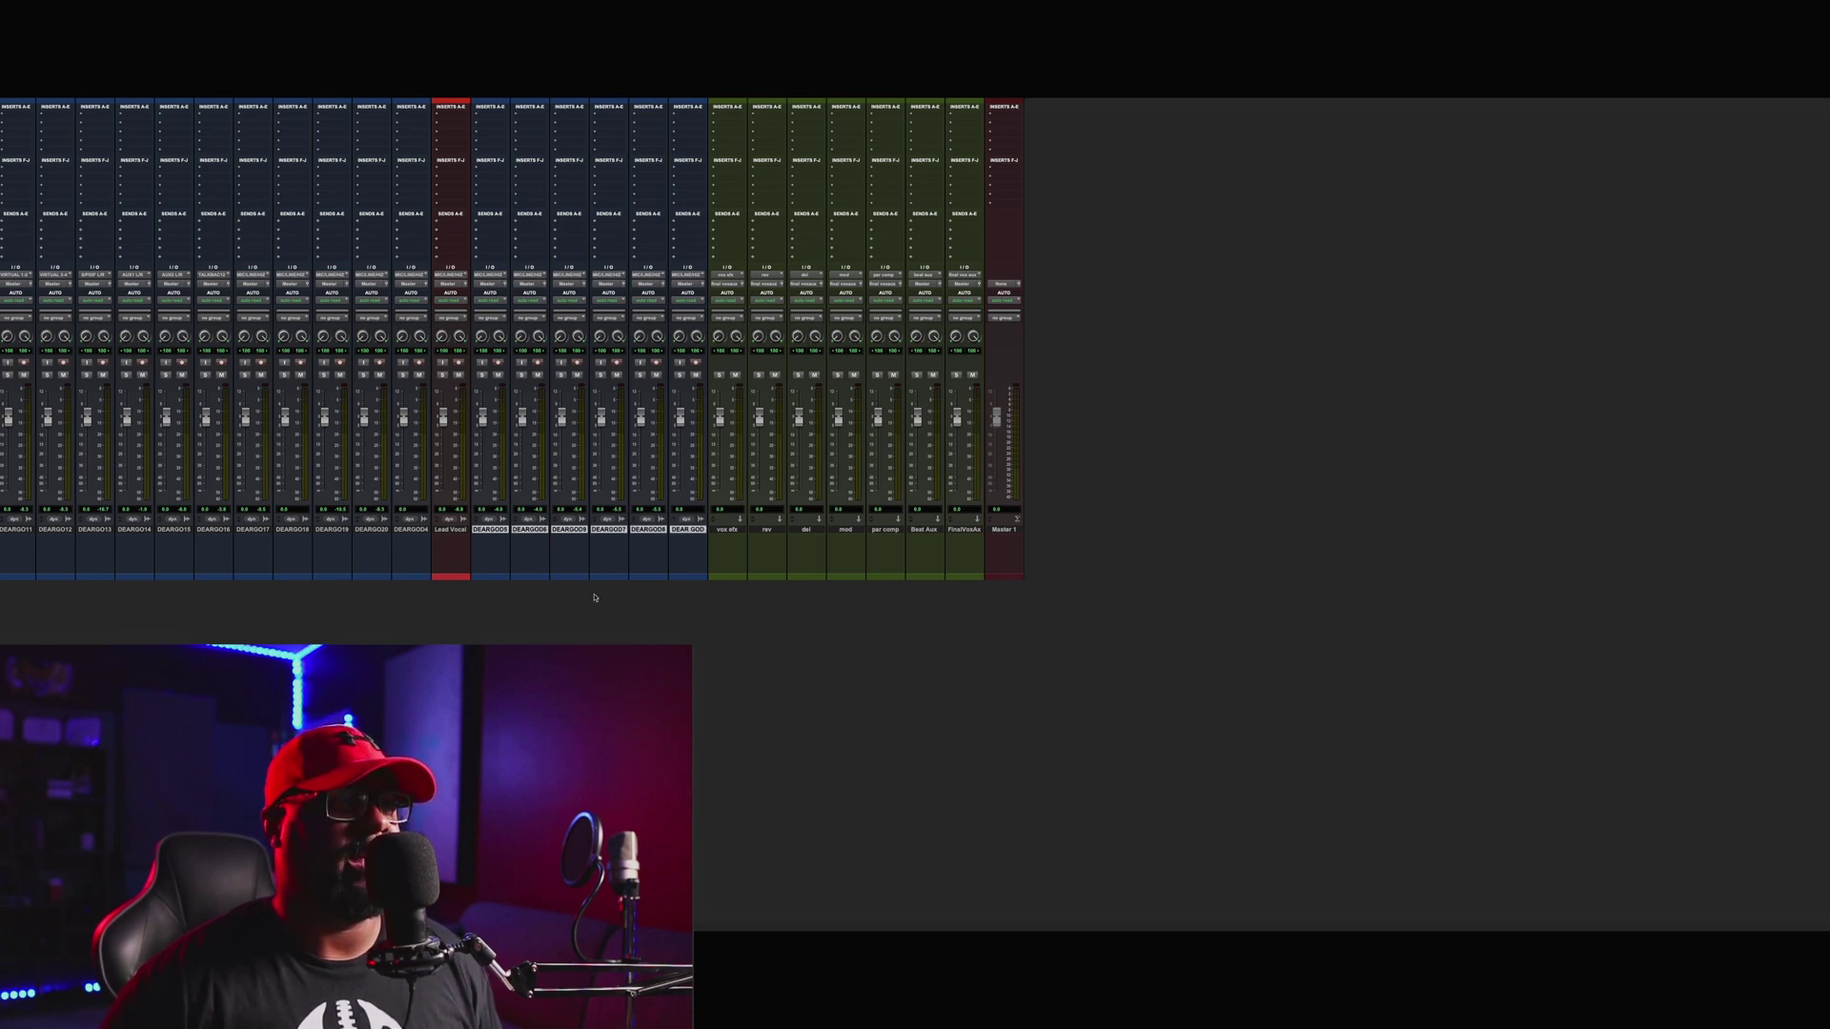
double_click(496, 579)
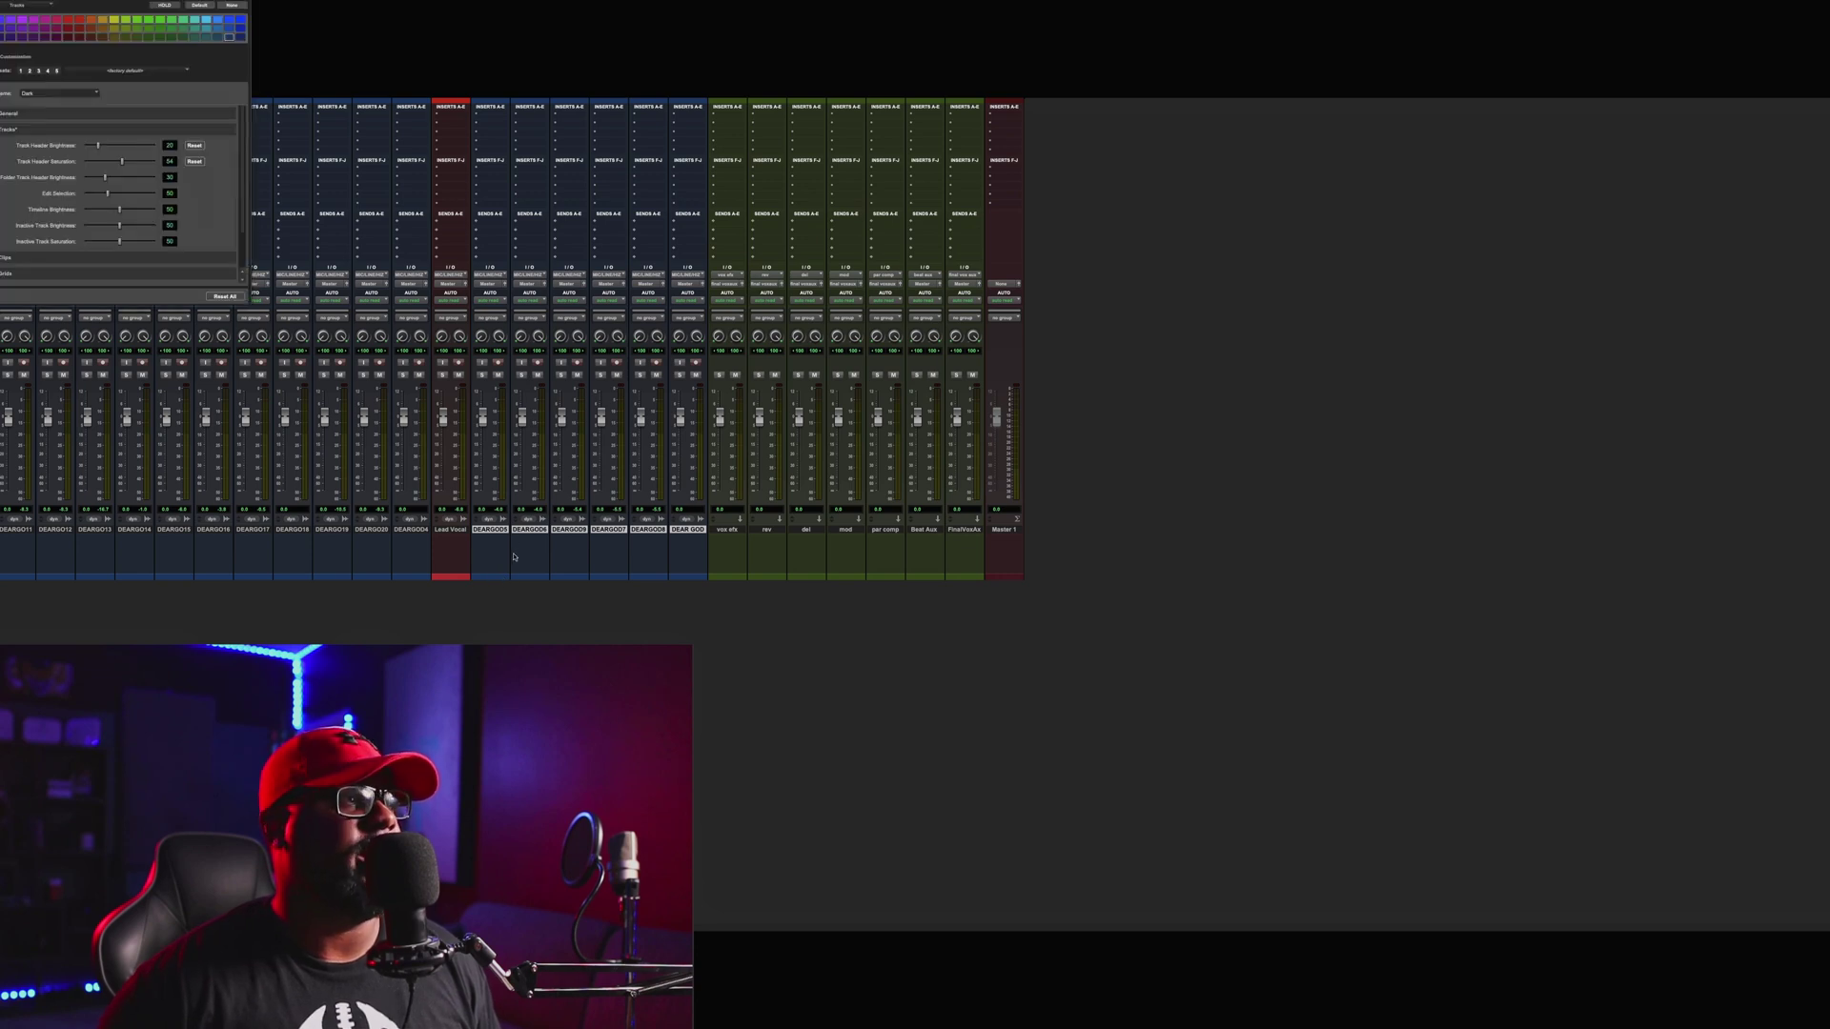
- Try magenta, blue, teal, light blue, green and pink on the six tracks, settling on purple
left_click(130, 20)
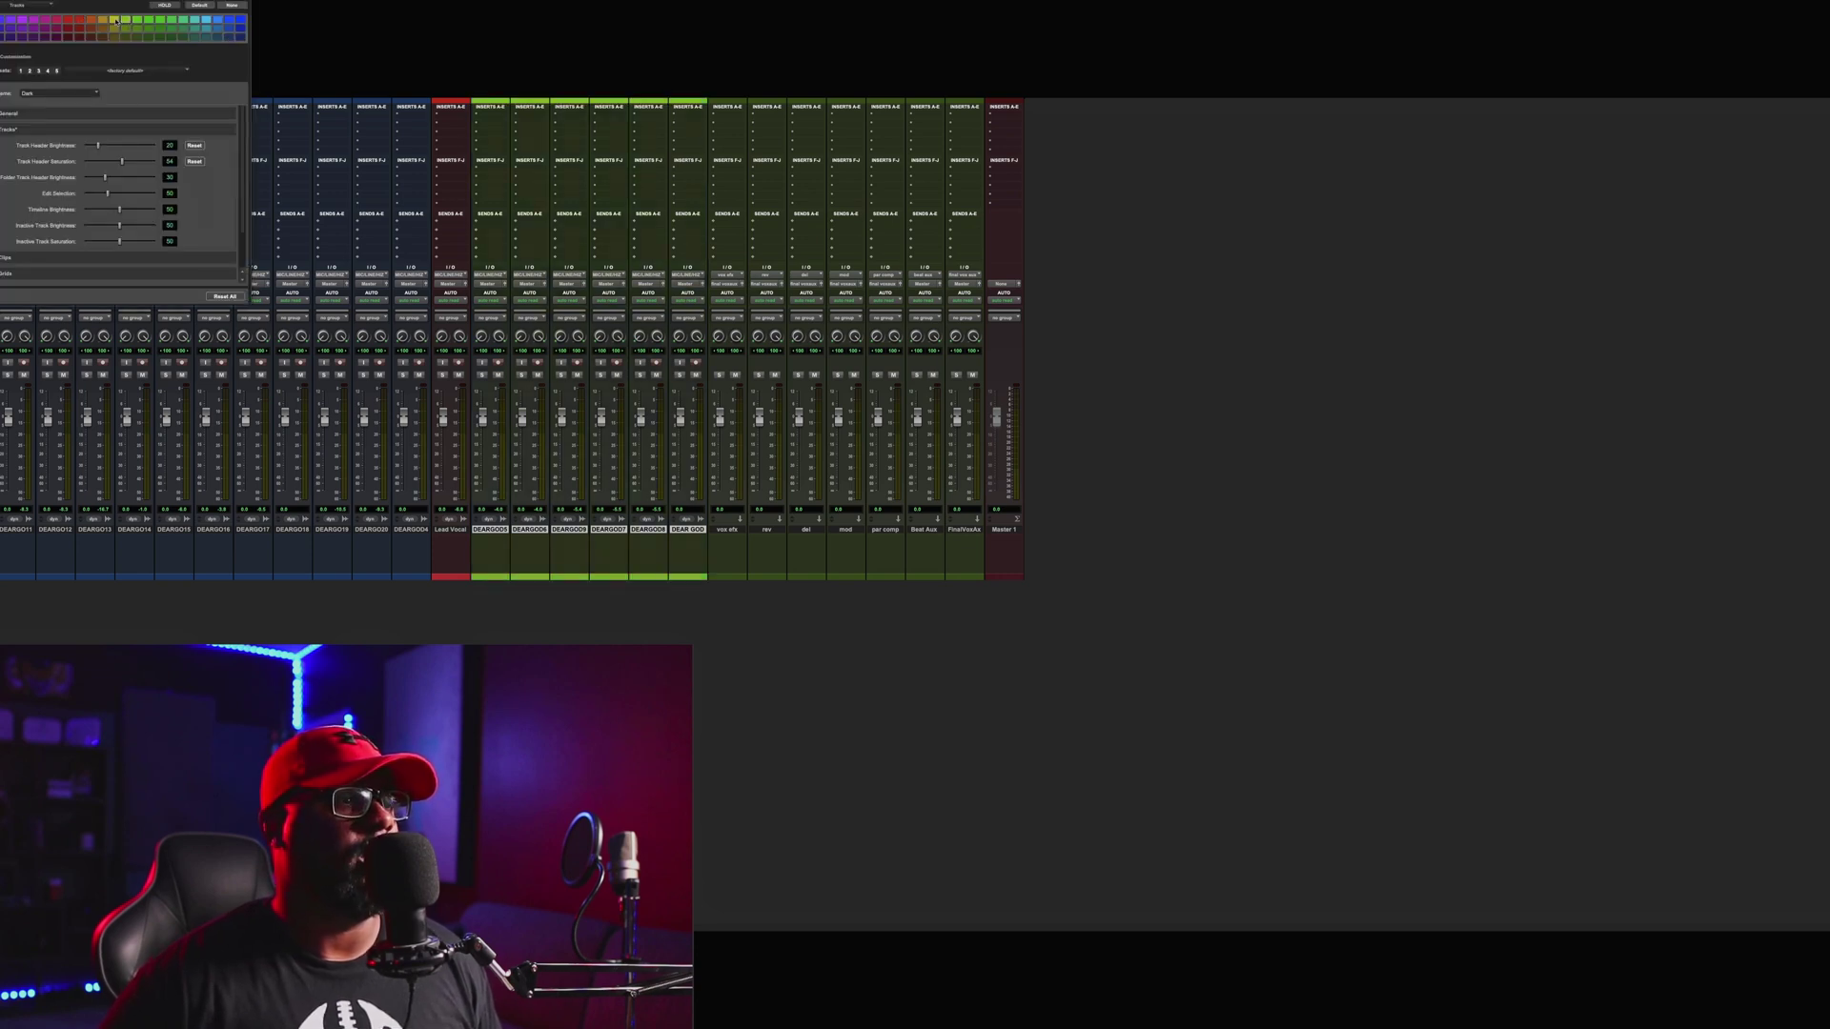
left_click(63, 31)
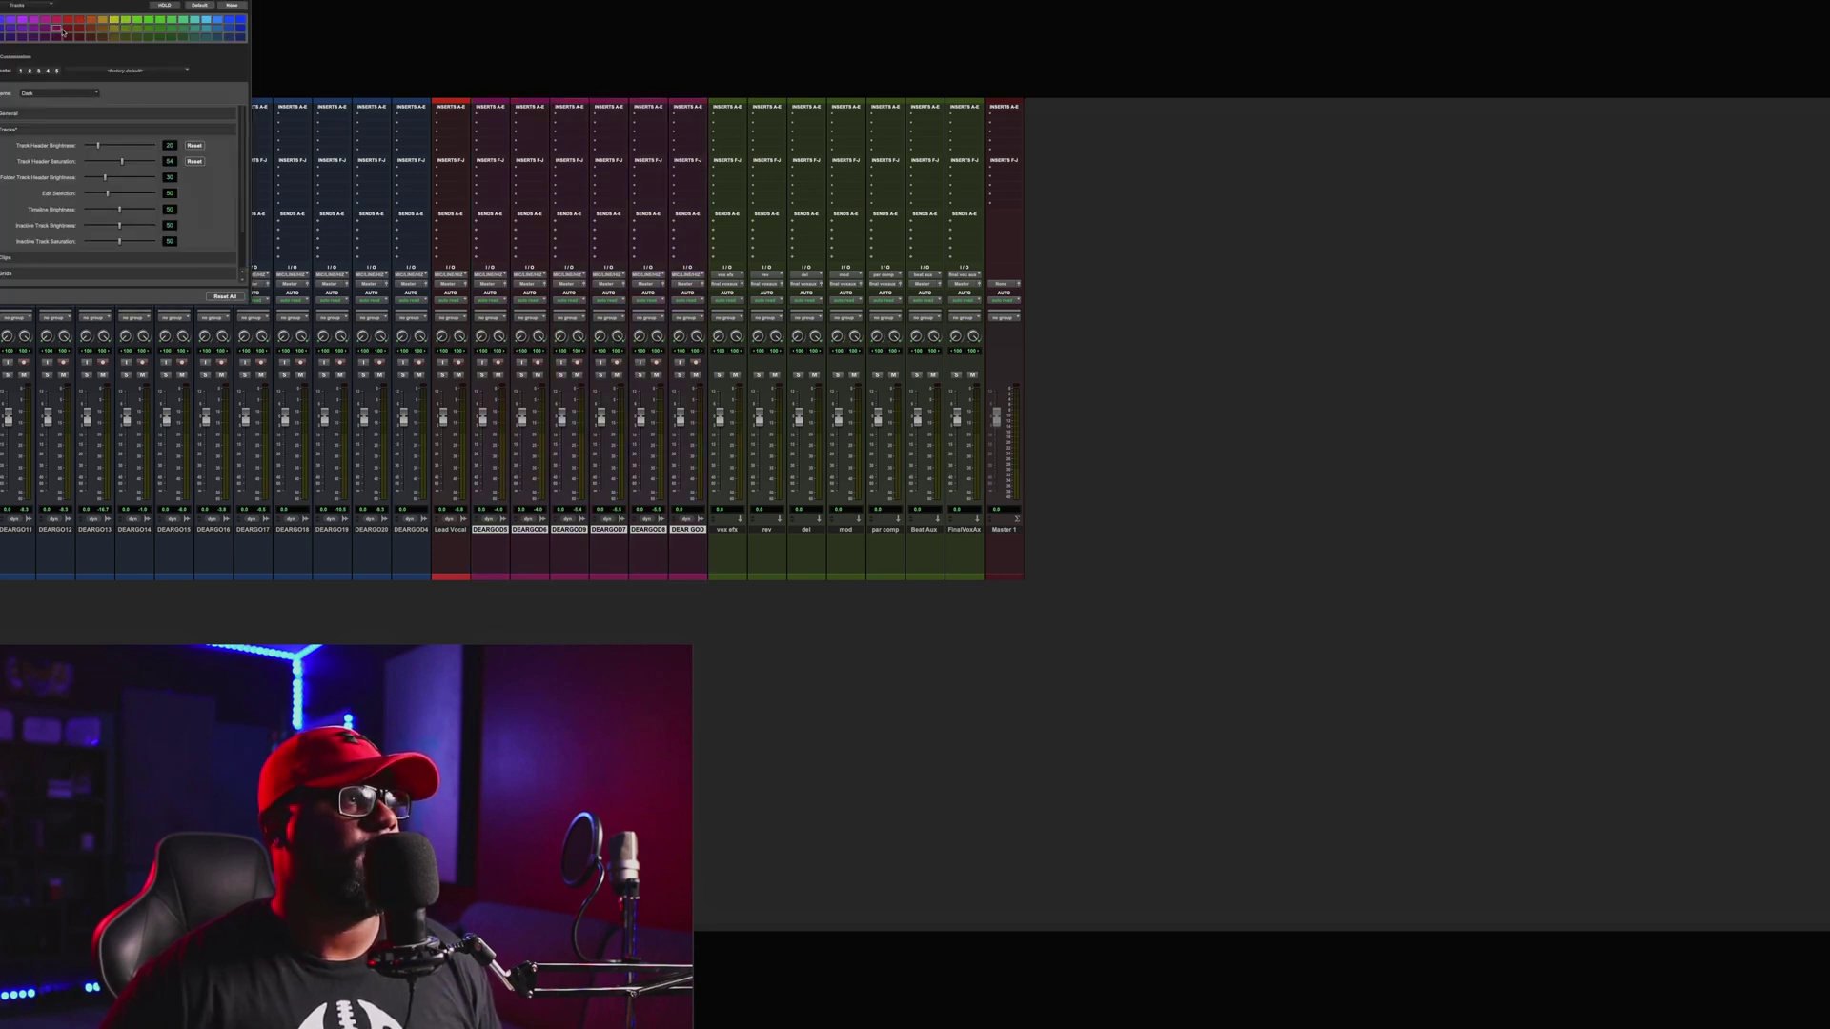
left_click(215, 19)
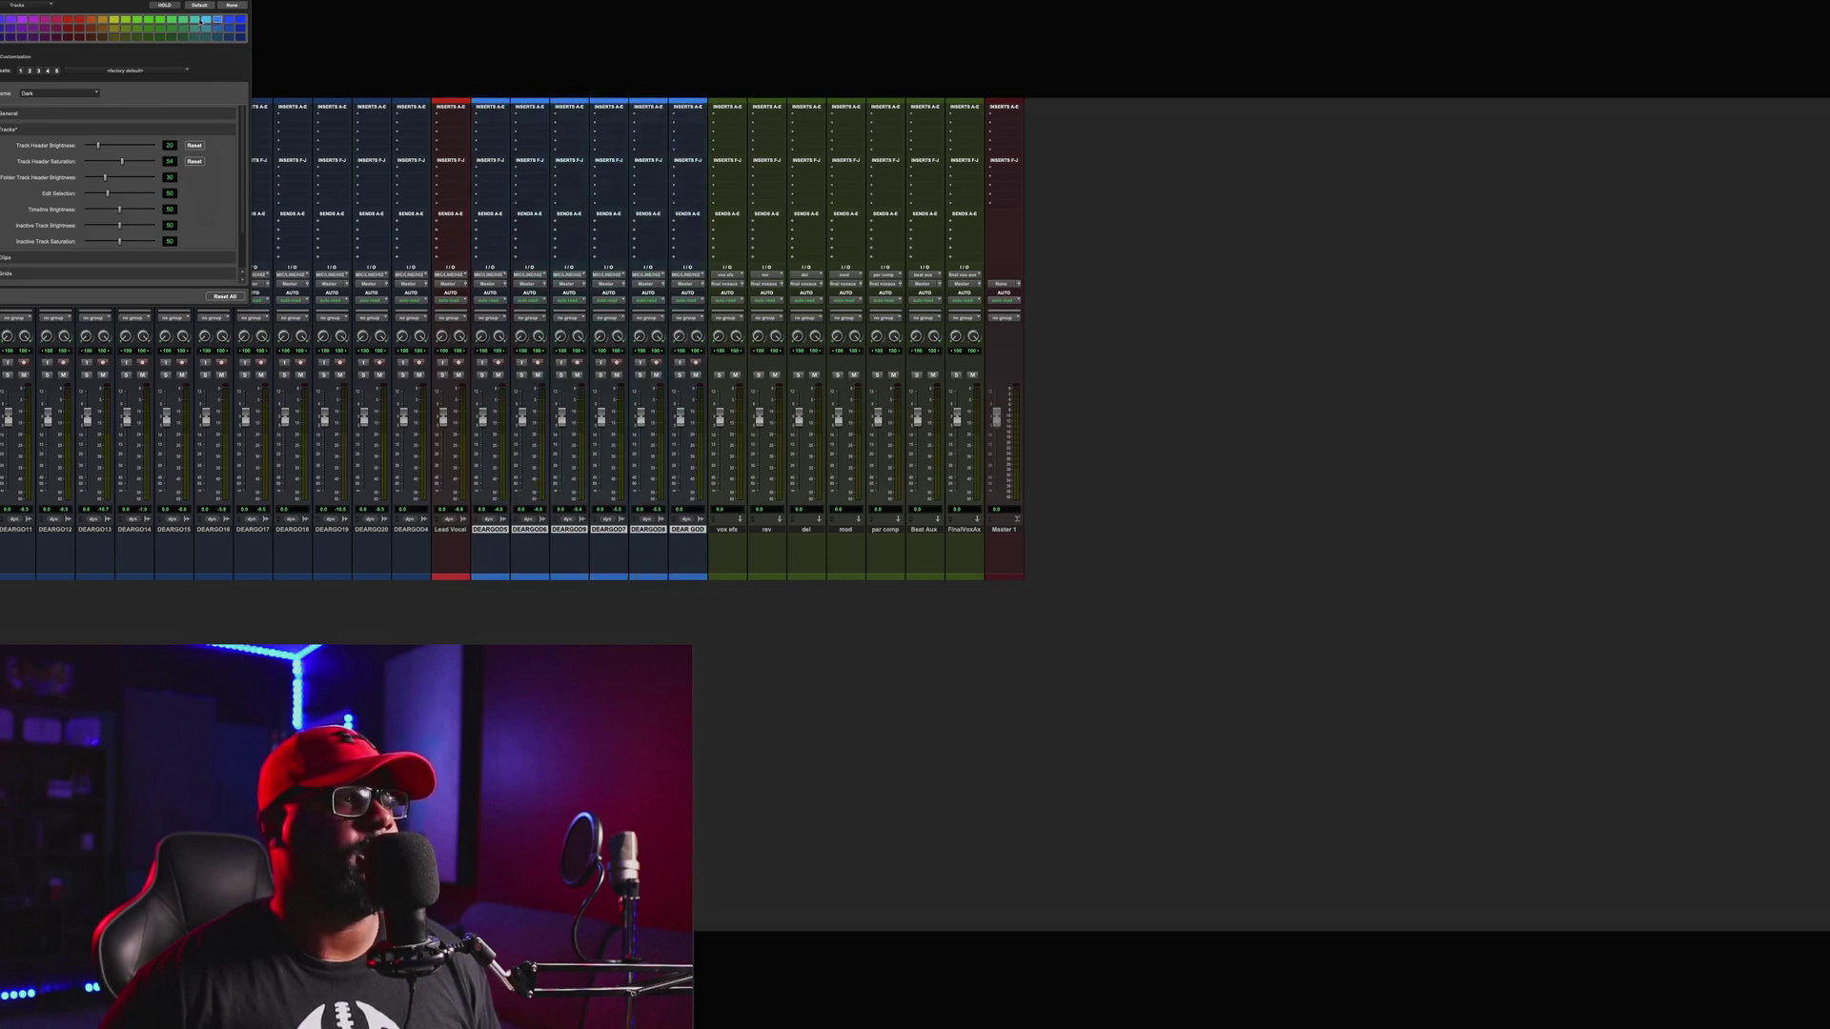
left_click(192, 20)
left_click(208, 20)
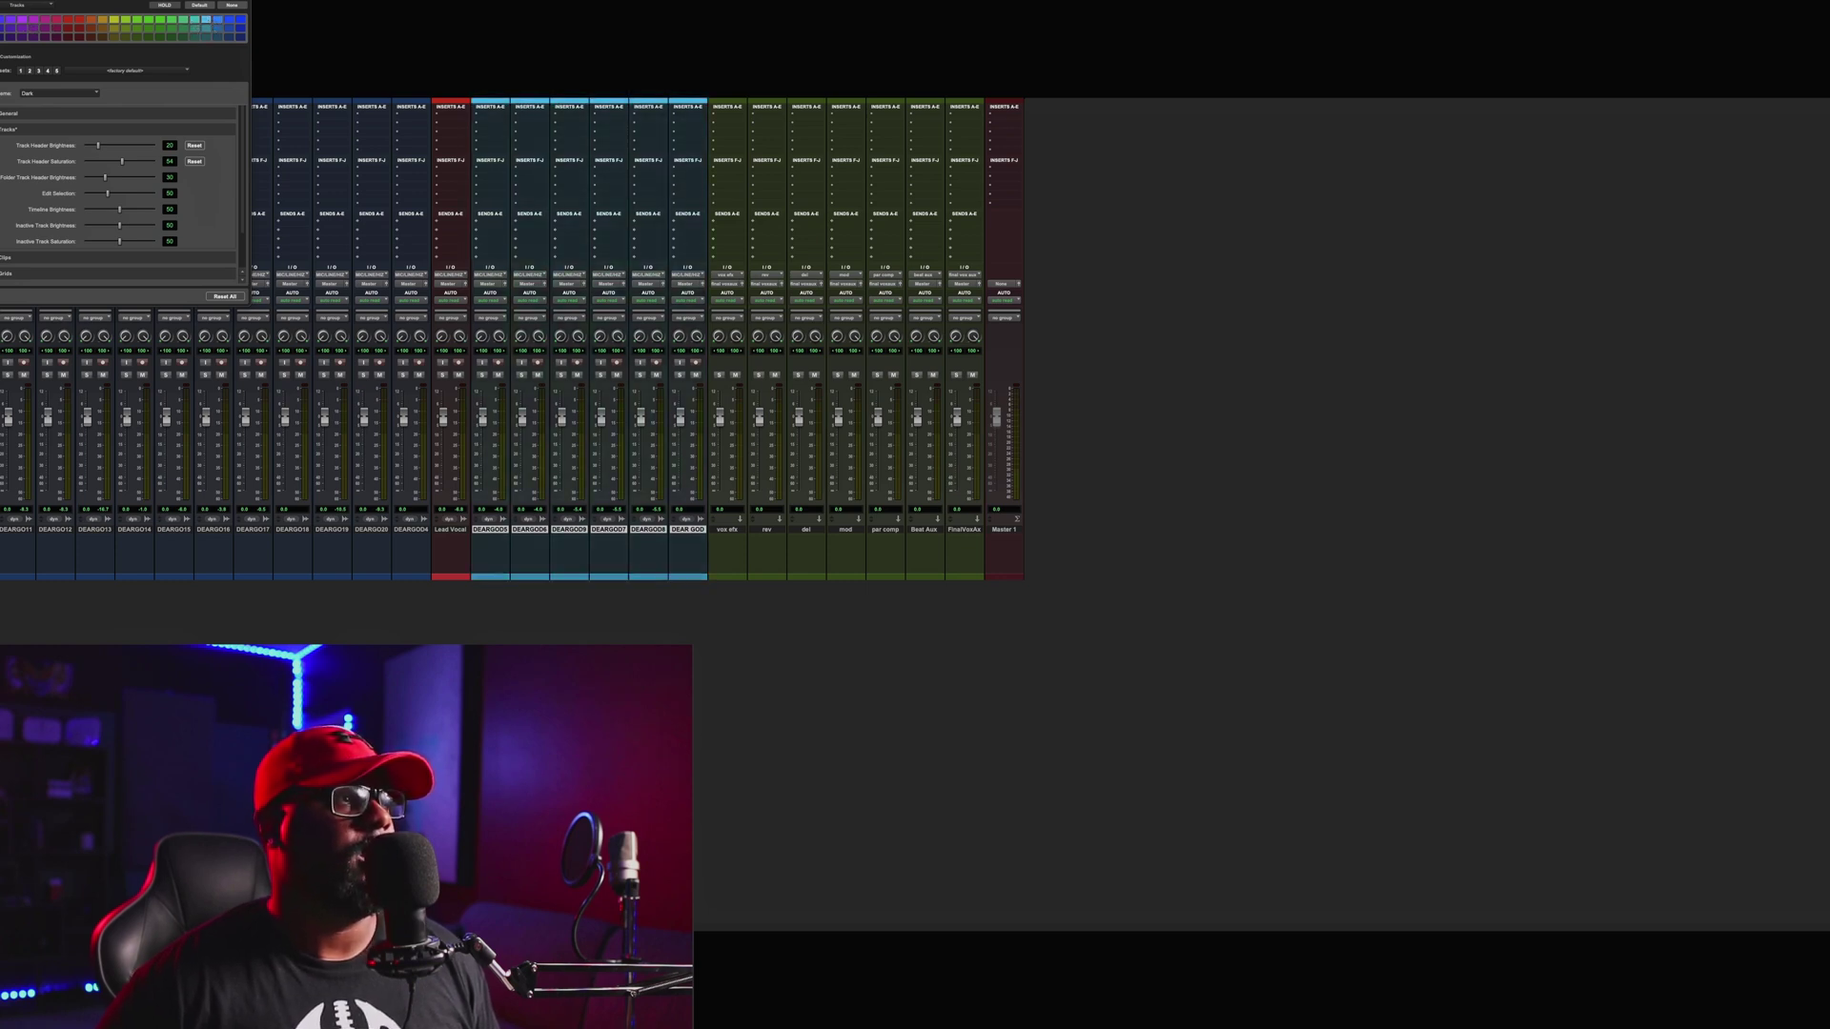
left_click(155, 20)
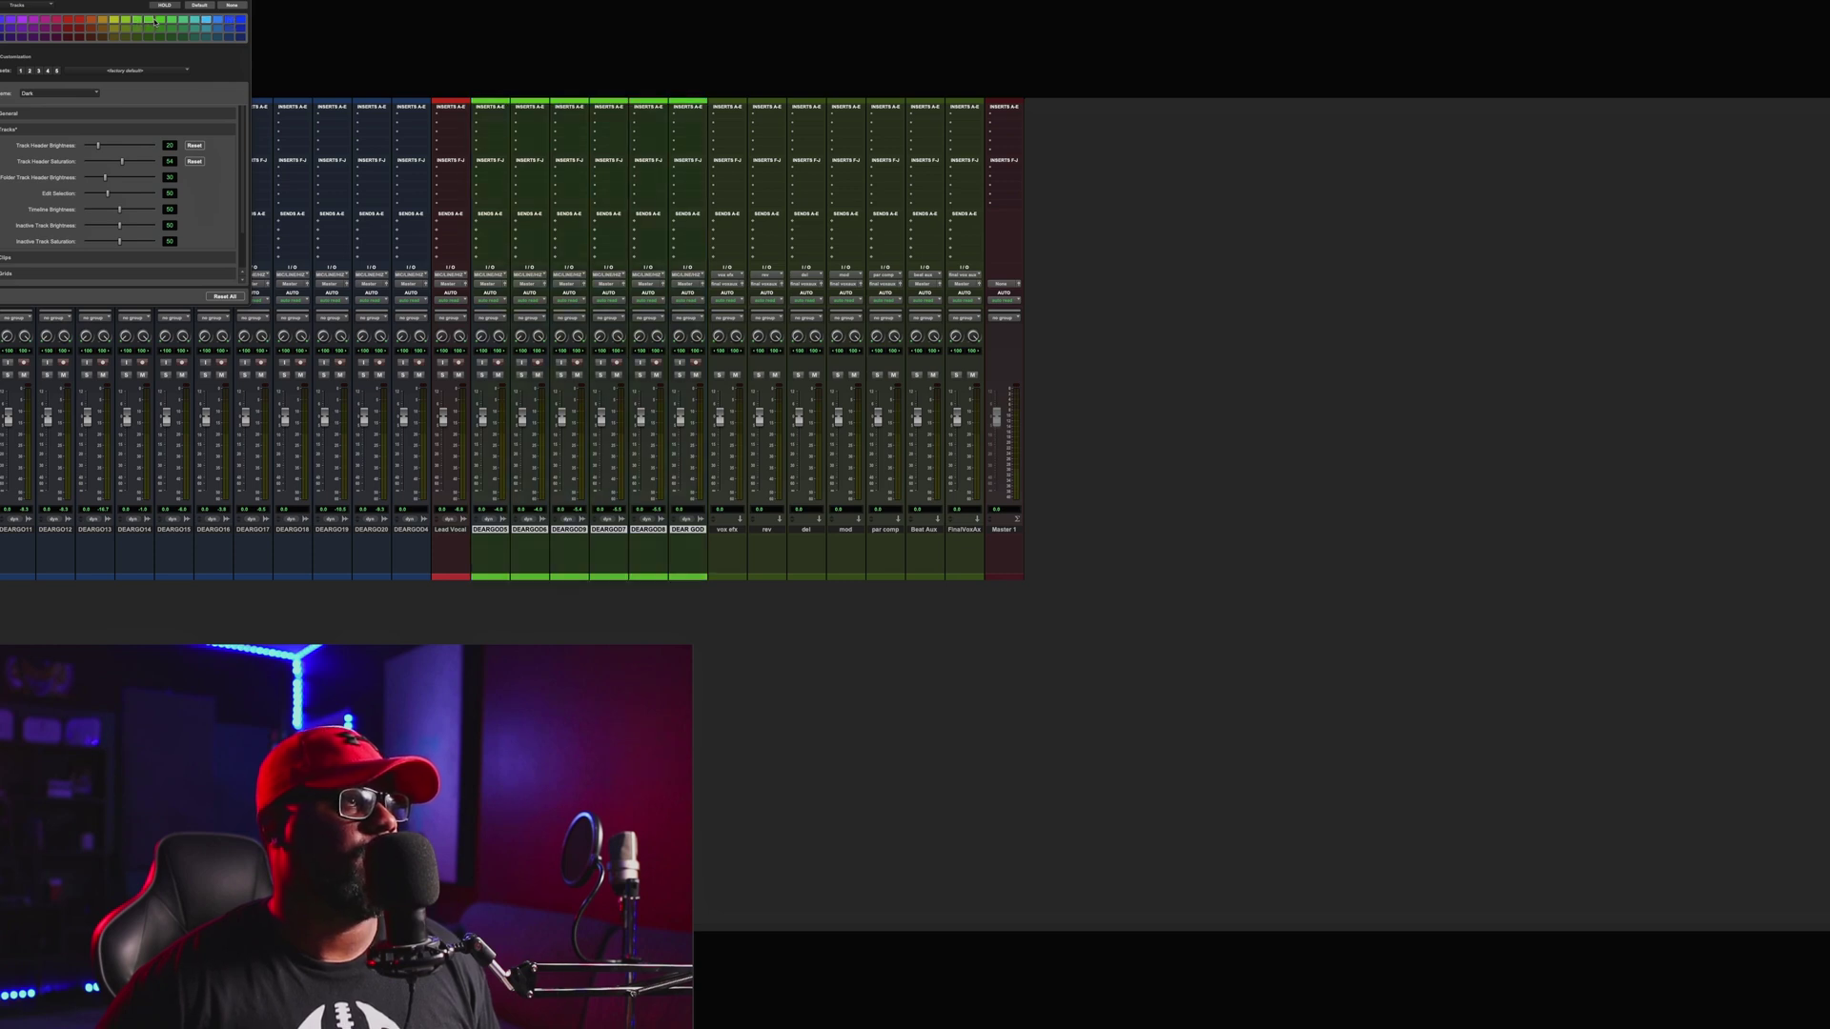
left_click(49, 21)
left_click(19, 22)
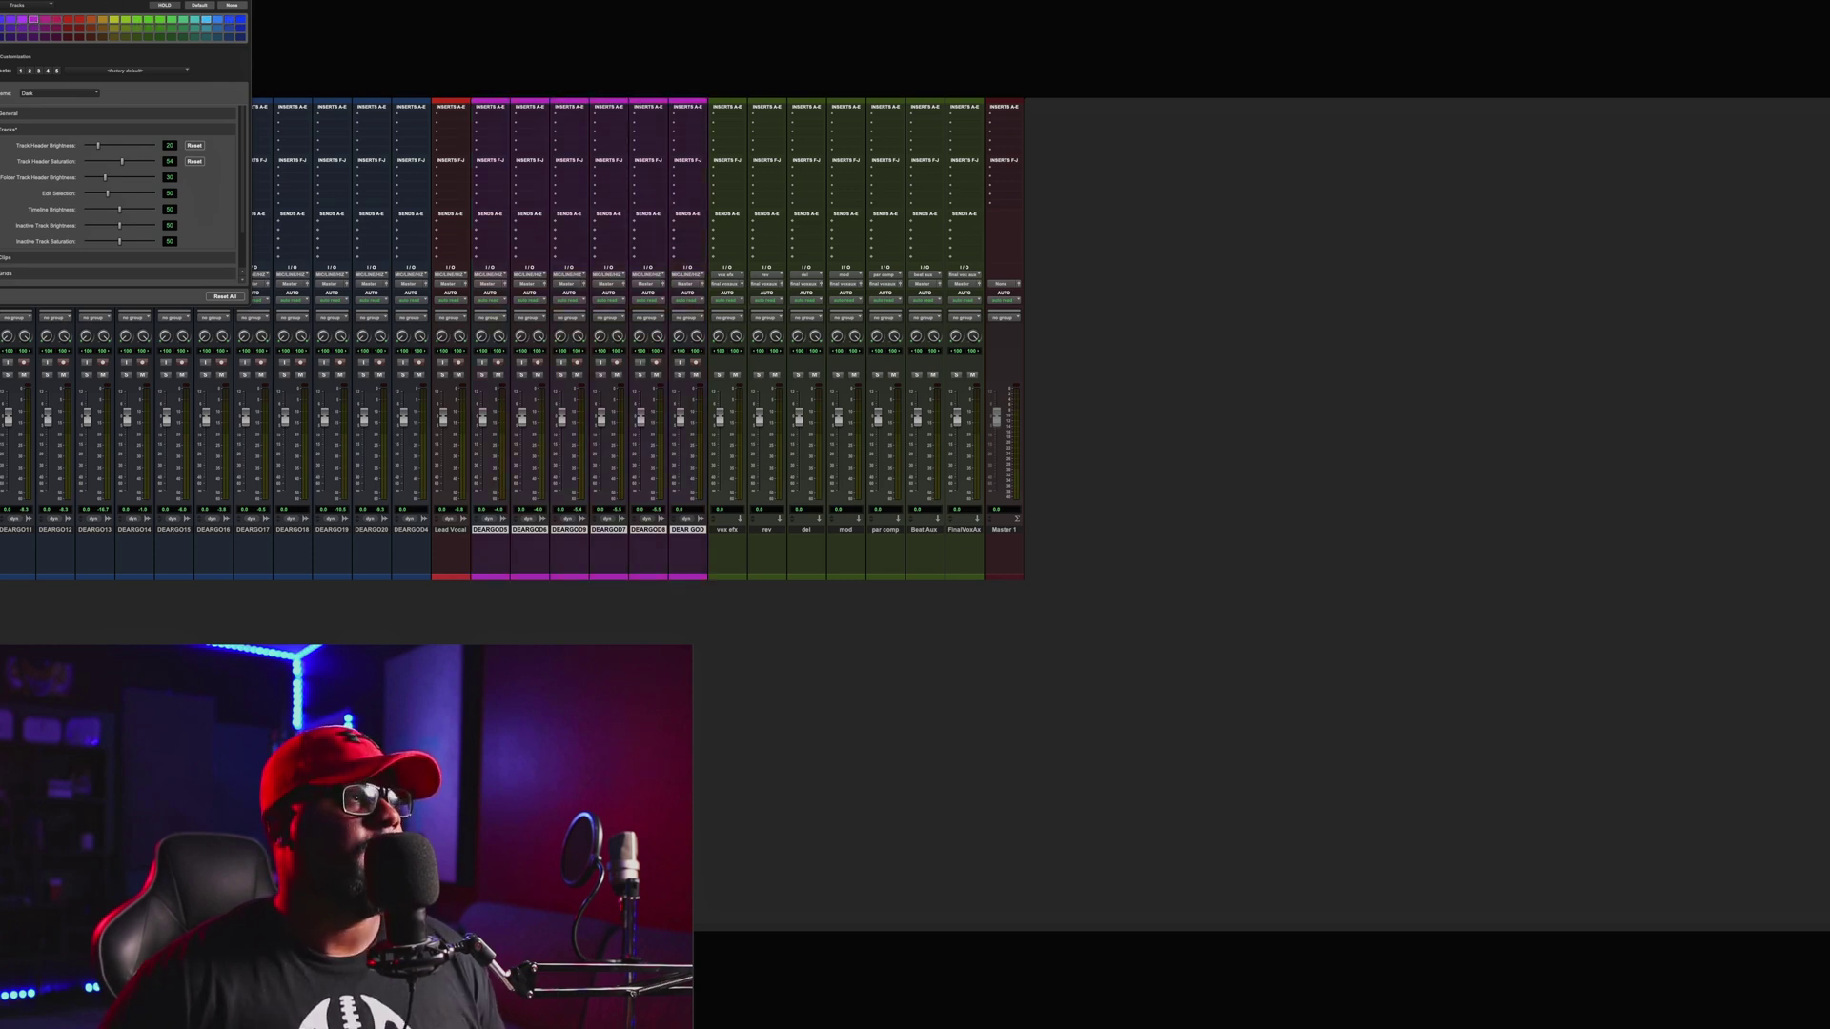
- Close the Color Palette, switch to the Edit window with Cmd+=, and select DEAR GOD (4)
key("super+w")
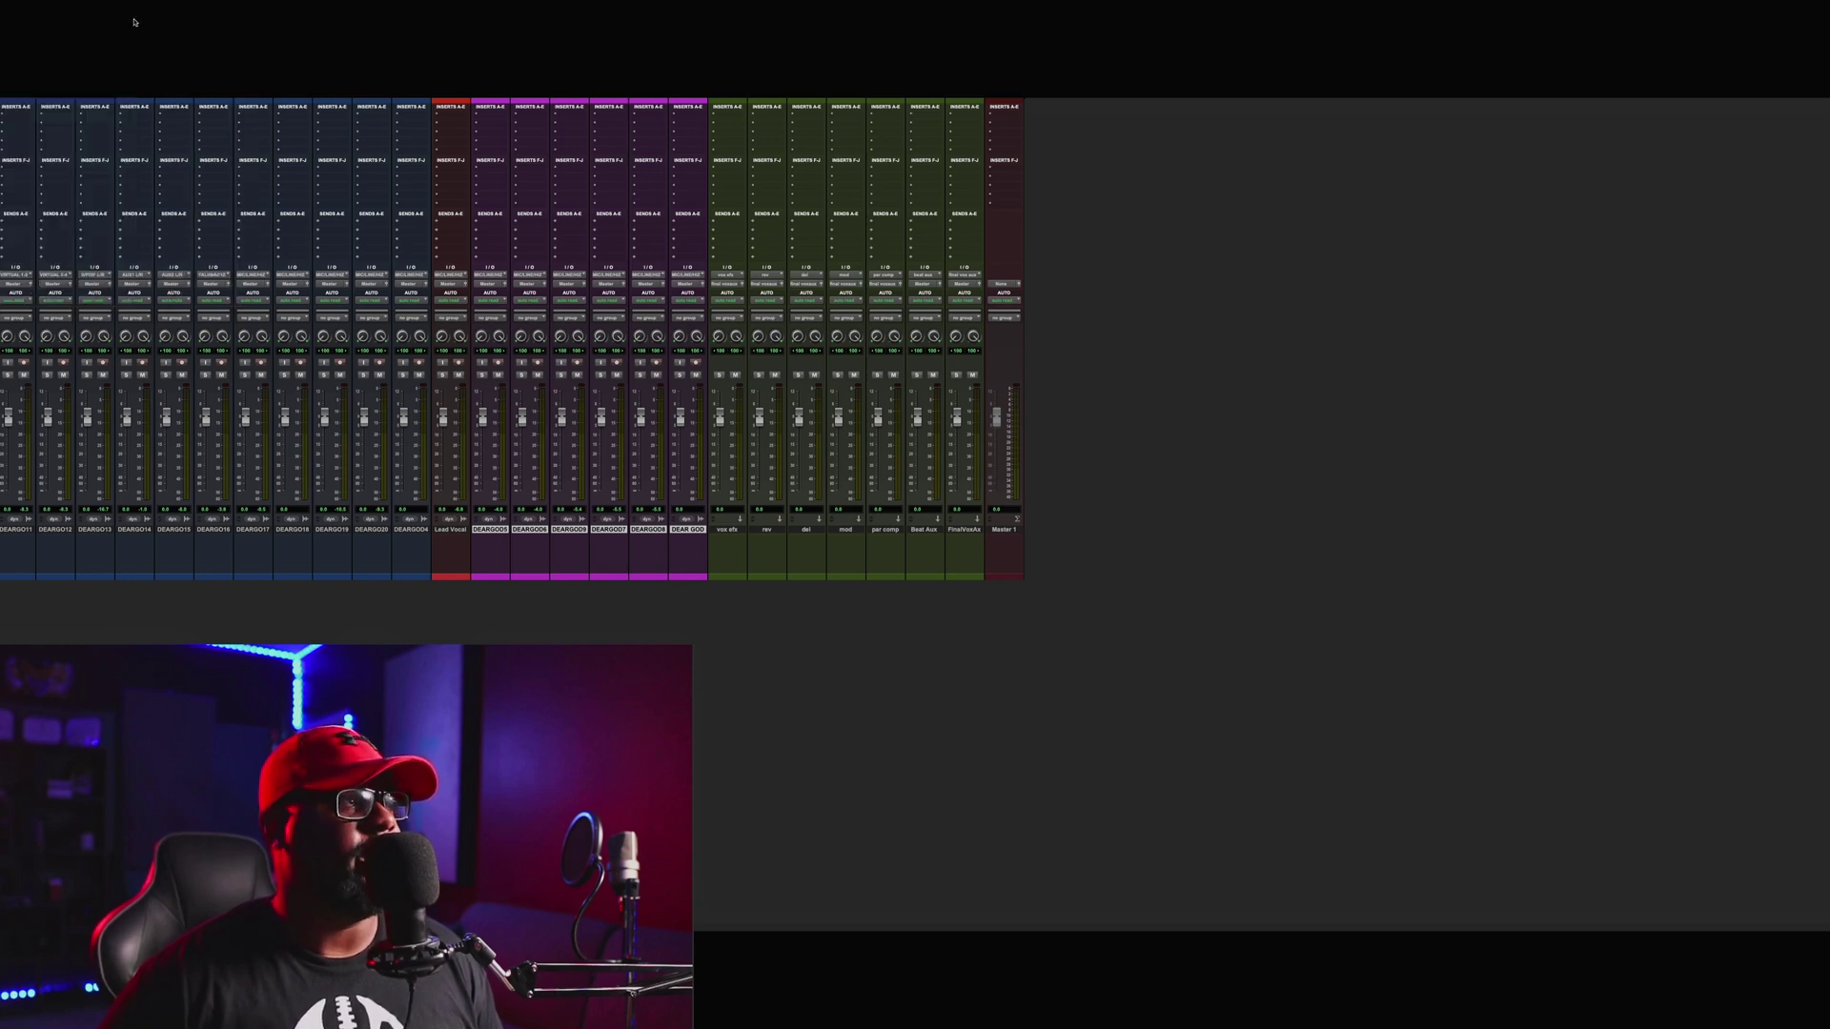
key("super+equal")
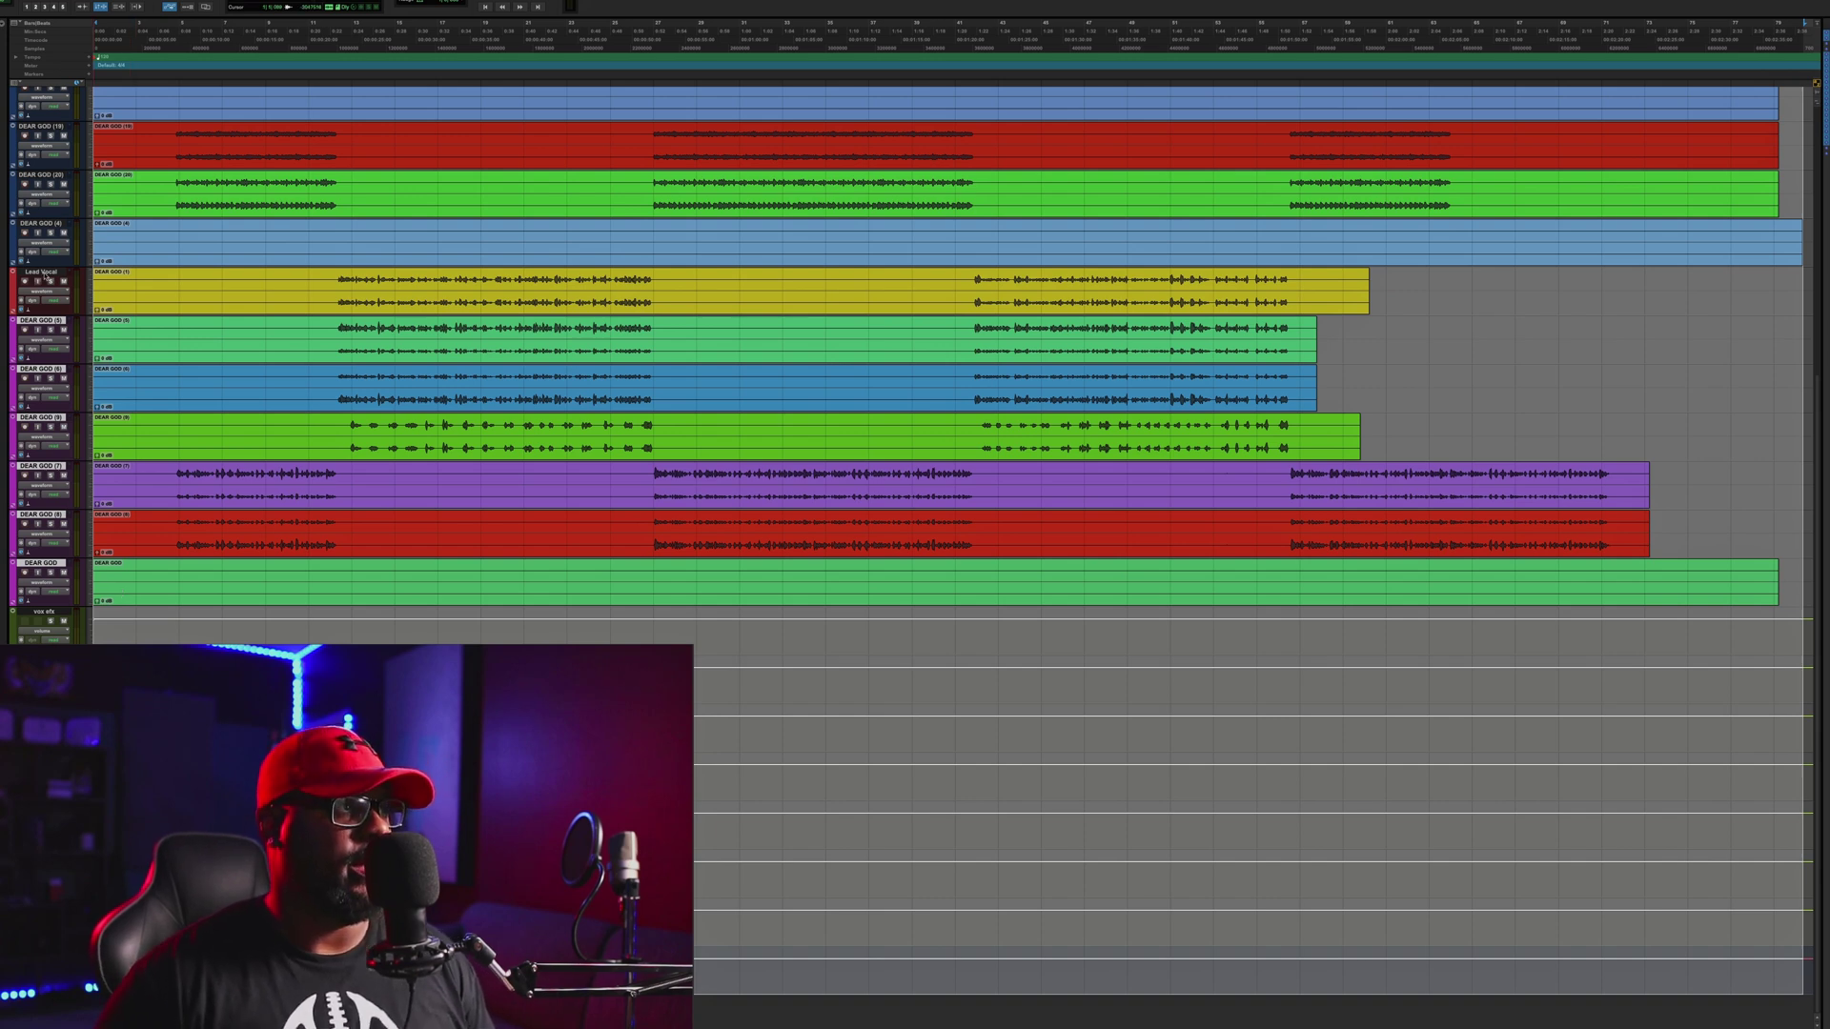
scroll(365, 266, "up", 4)
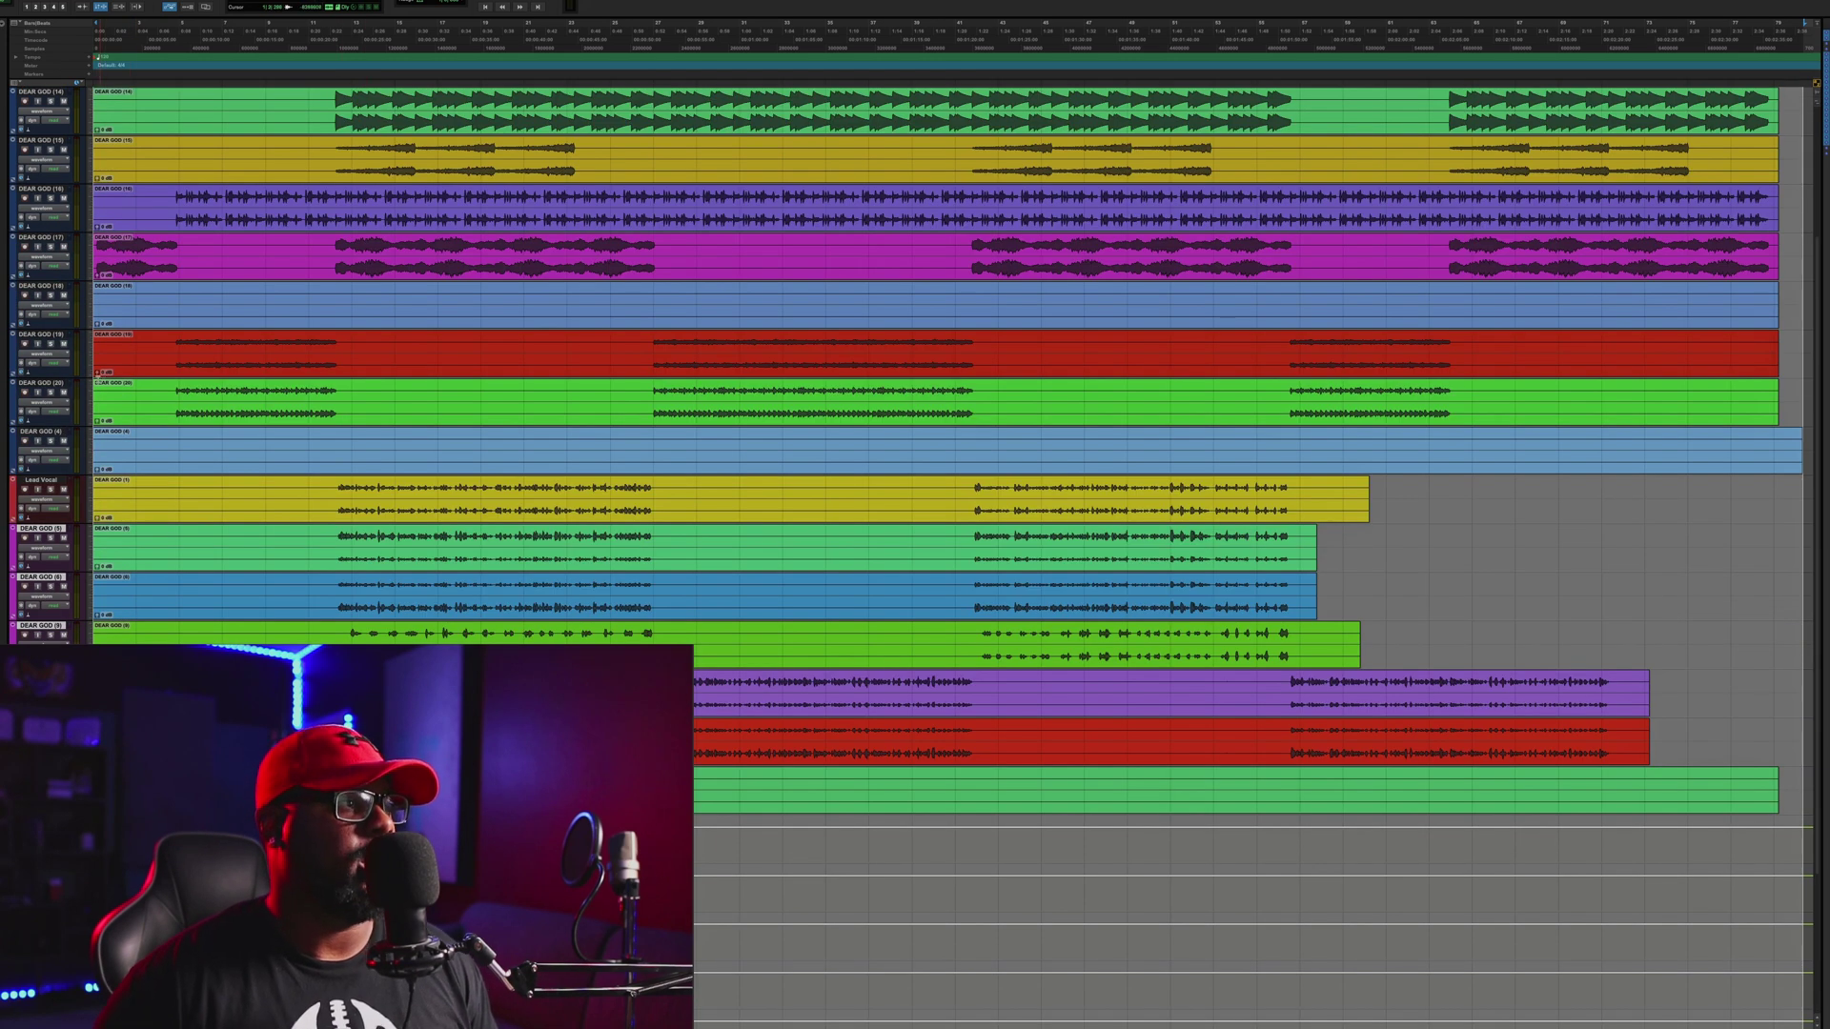
left_click(48, 434, "alt")
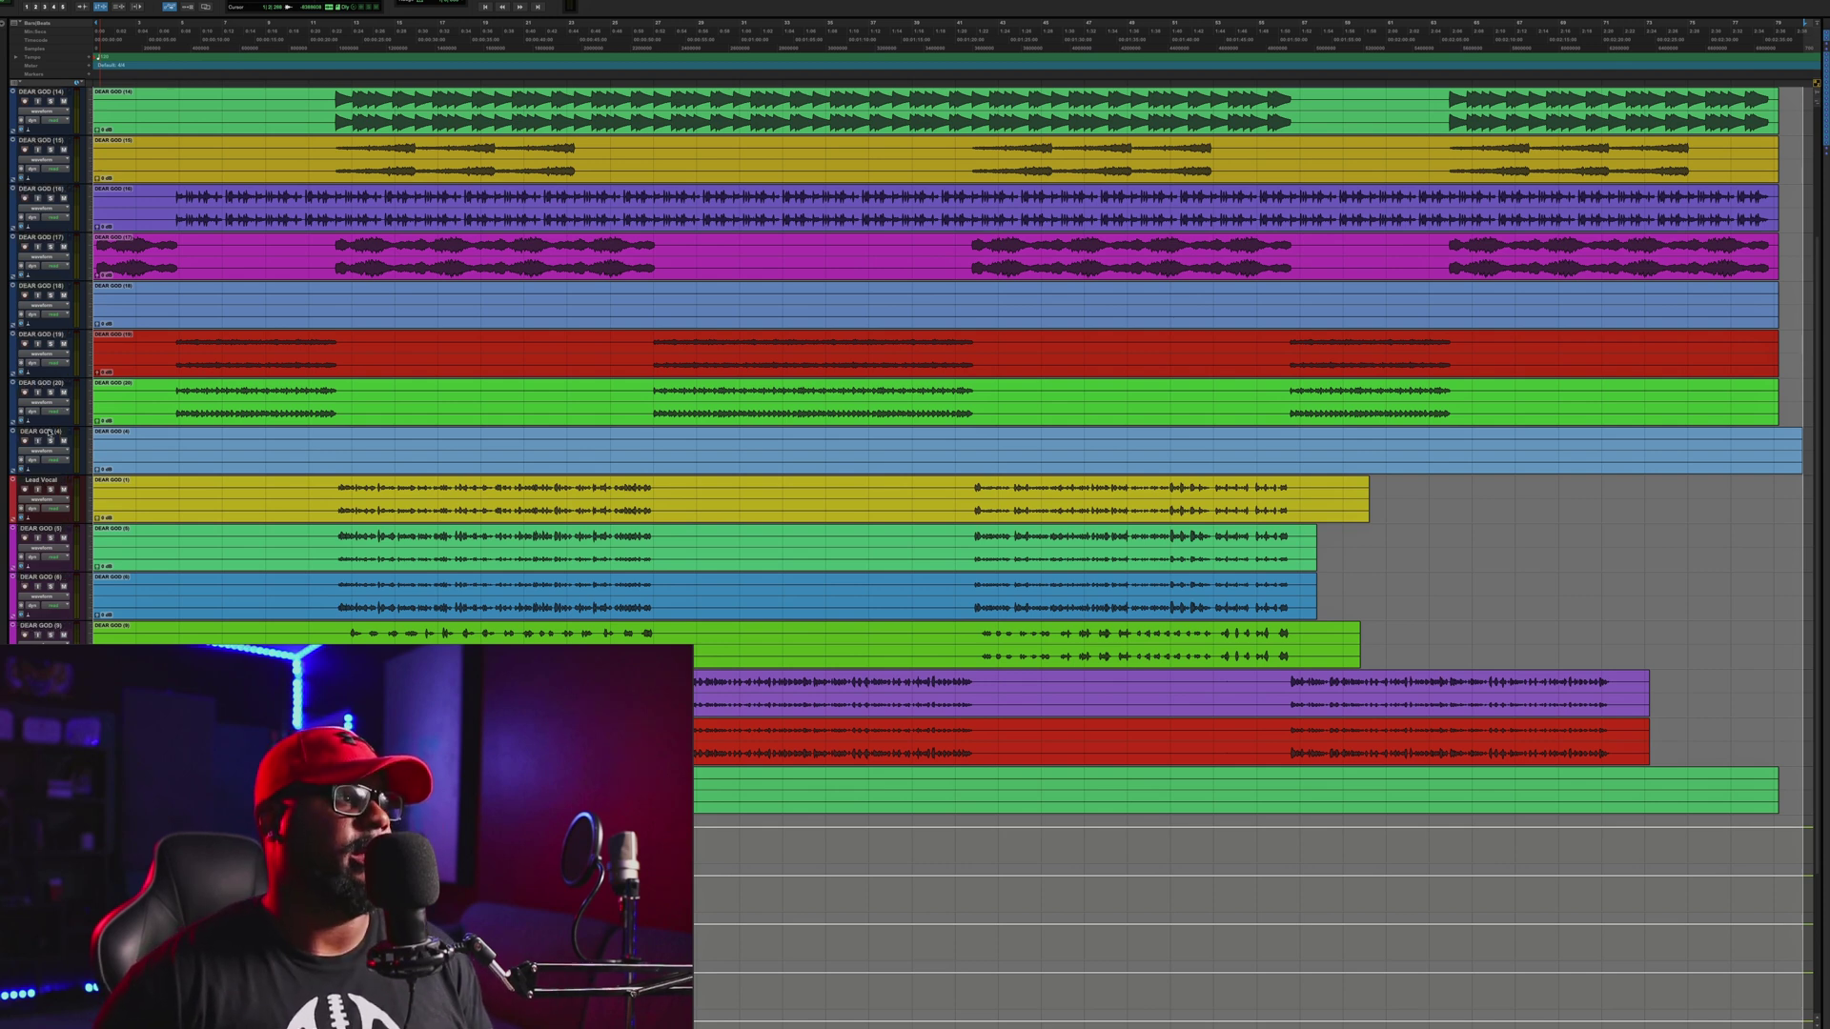
left_click(43, 434)
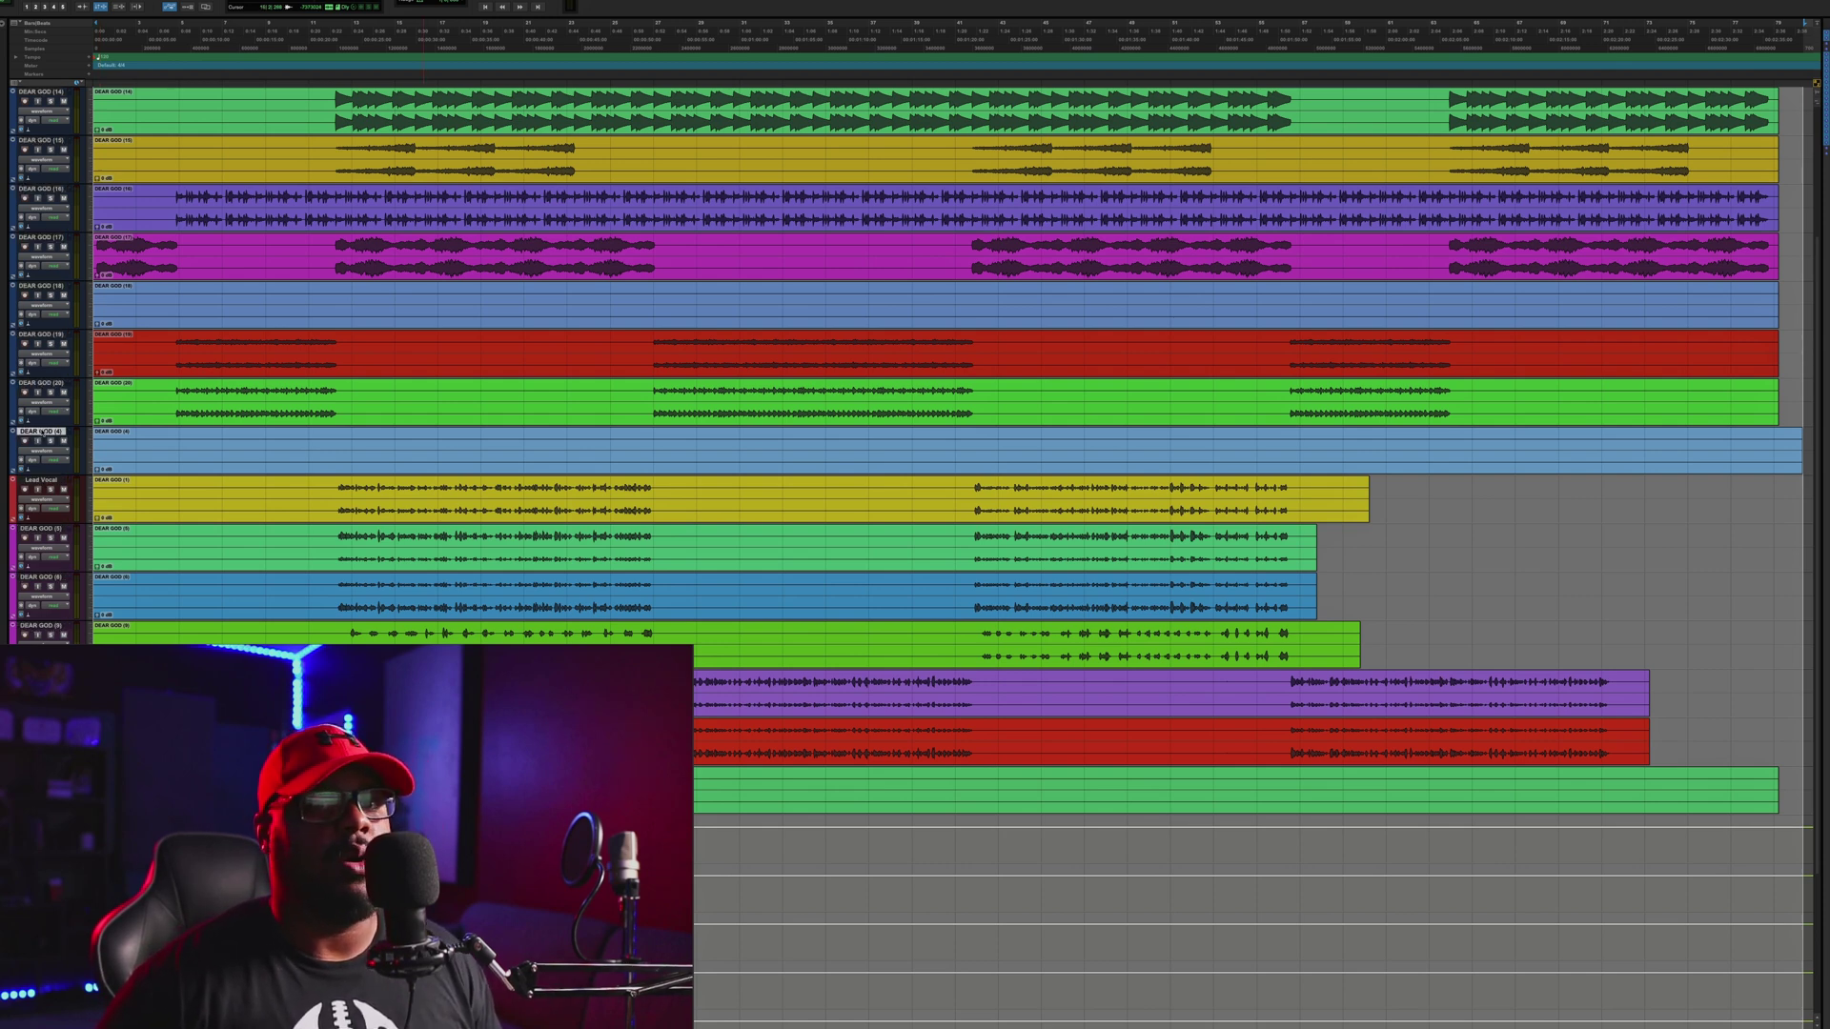
- Hide DEAR GOD (4) and make it inactive, then show it again from the hidden tracks
right_click(42, 434)
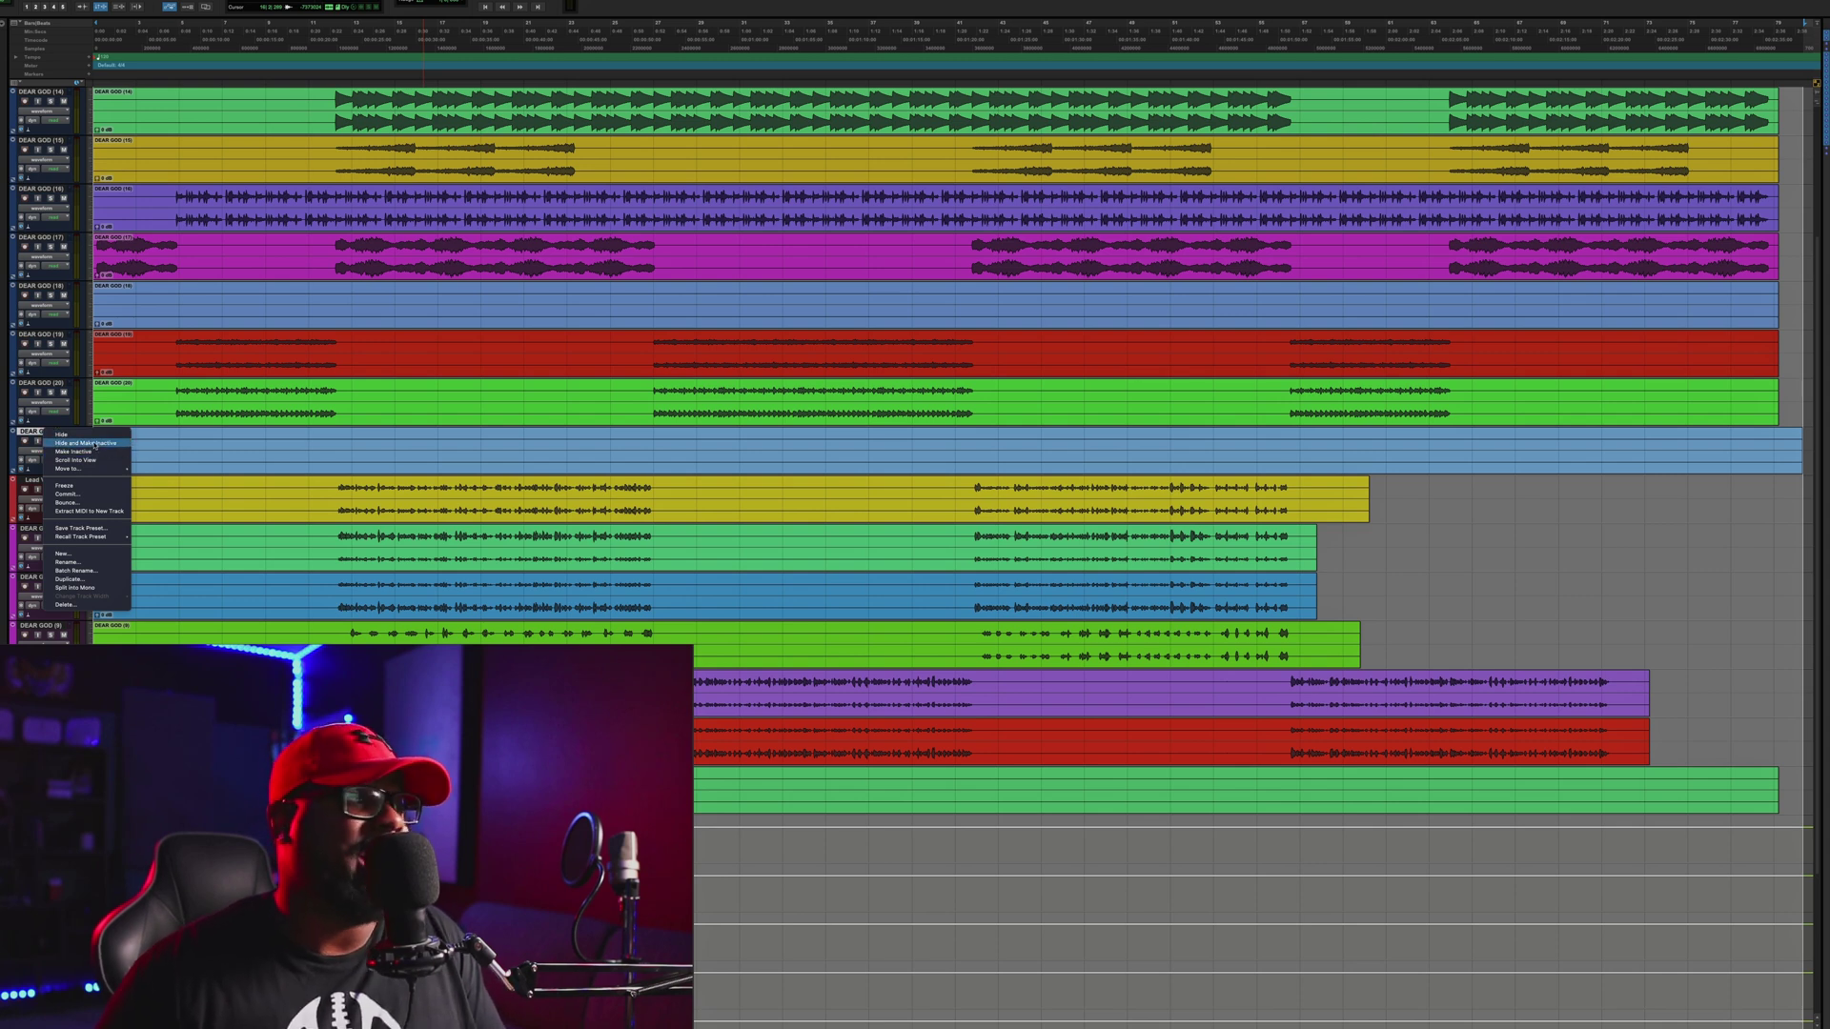
left_click(94, 444)
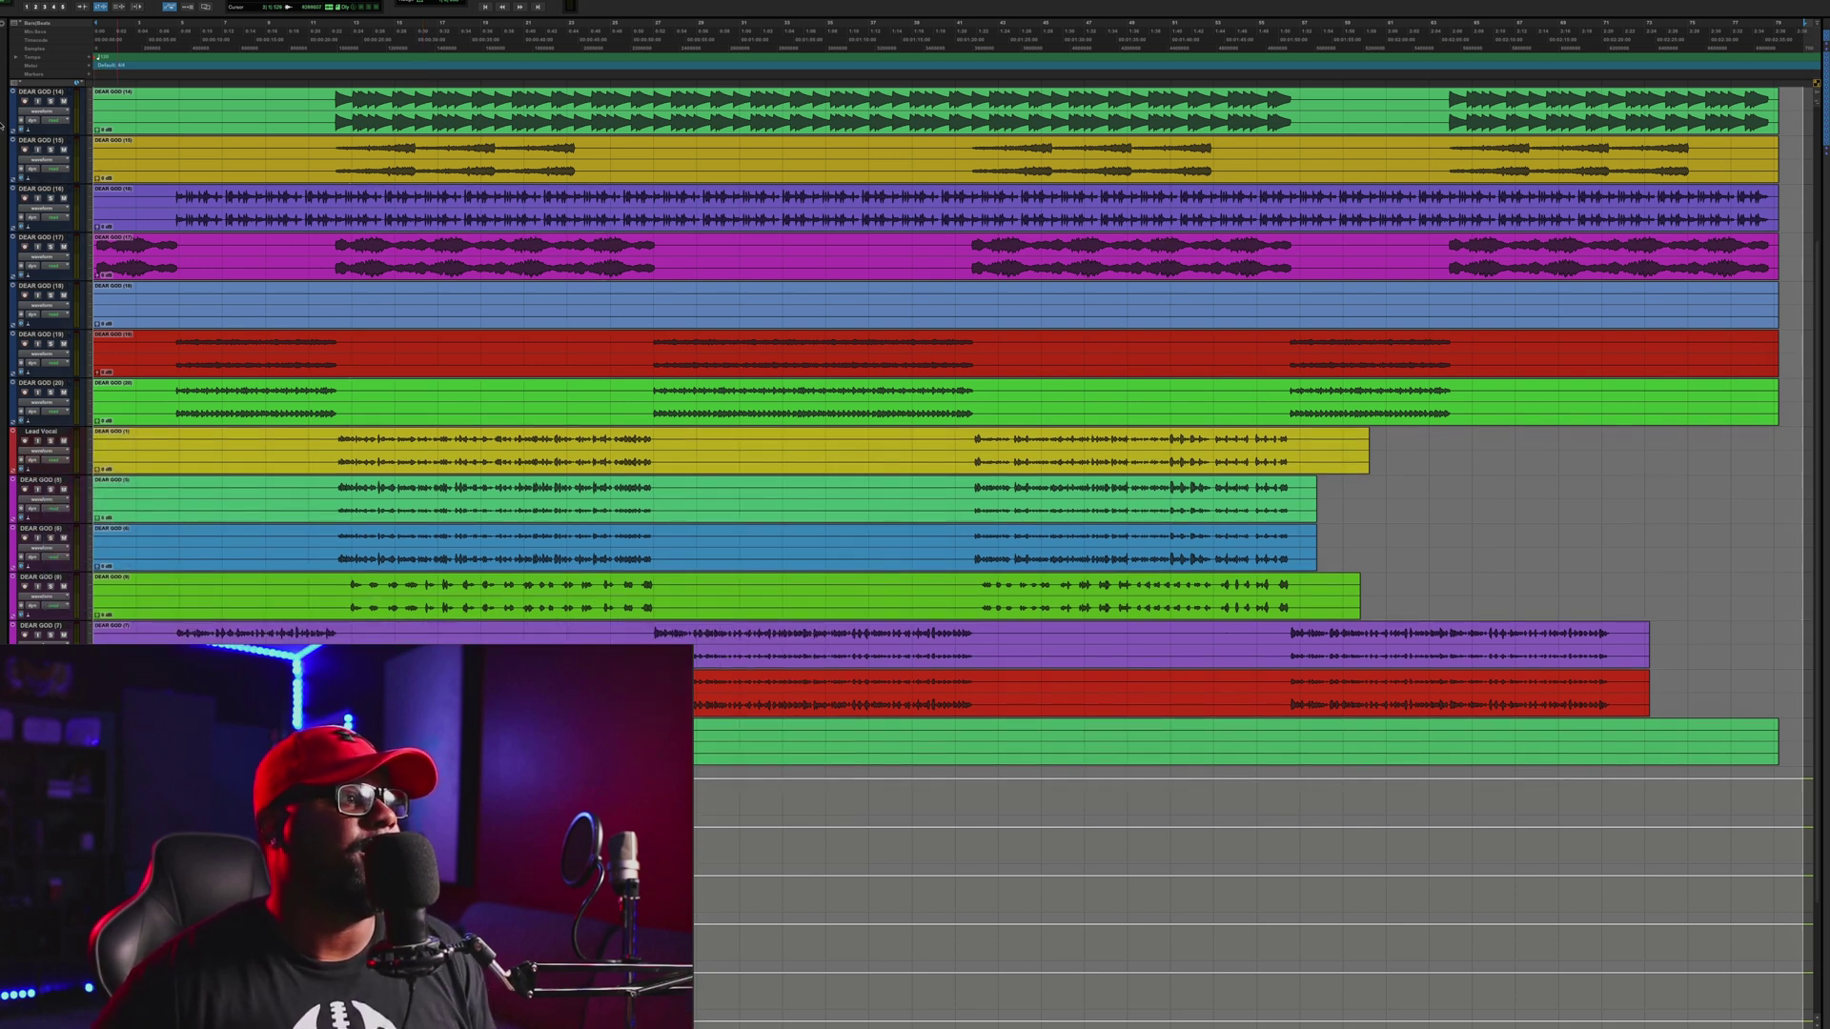
right_click(7, 101)
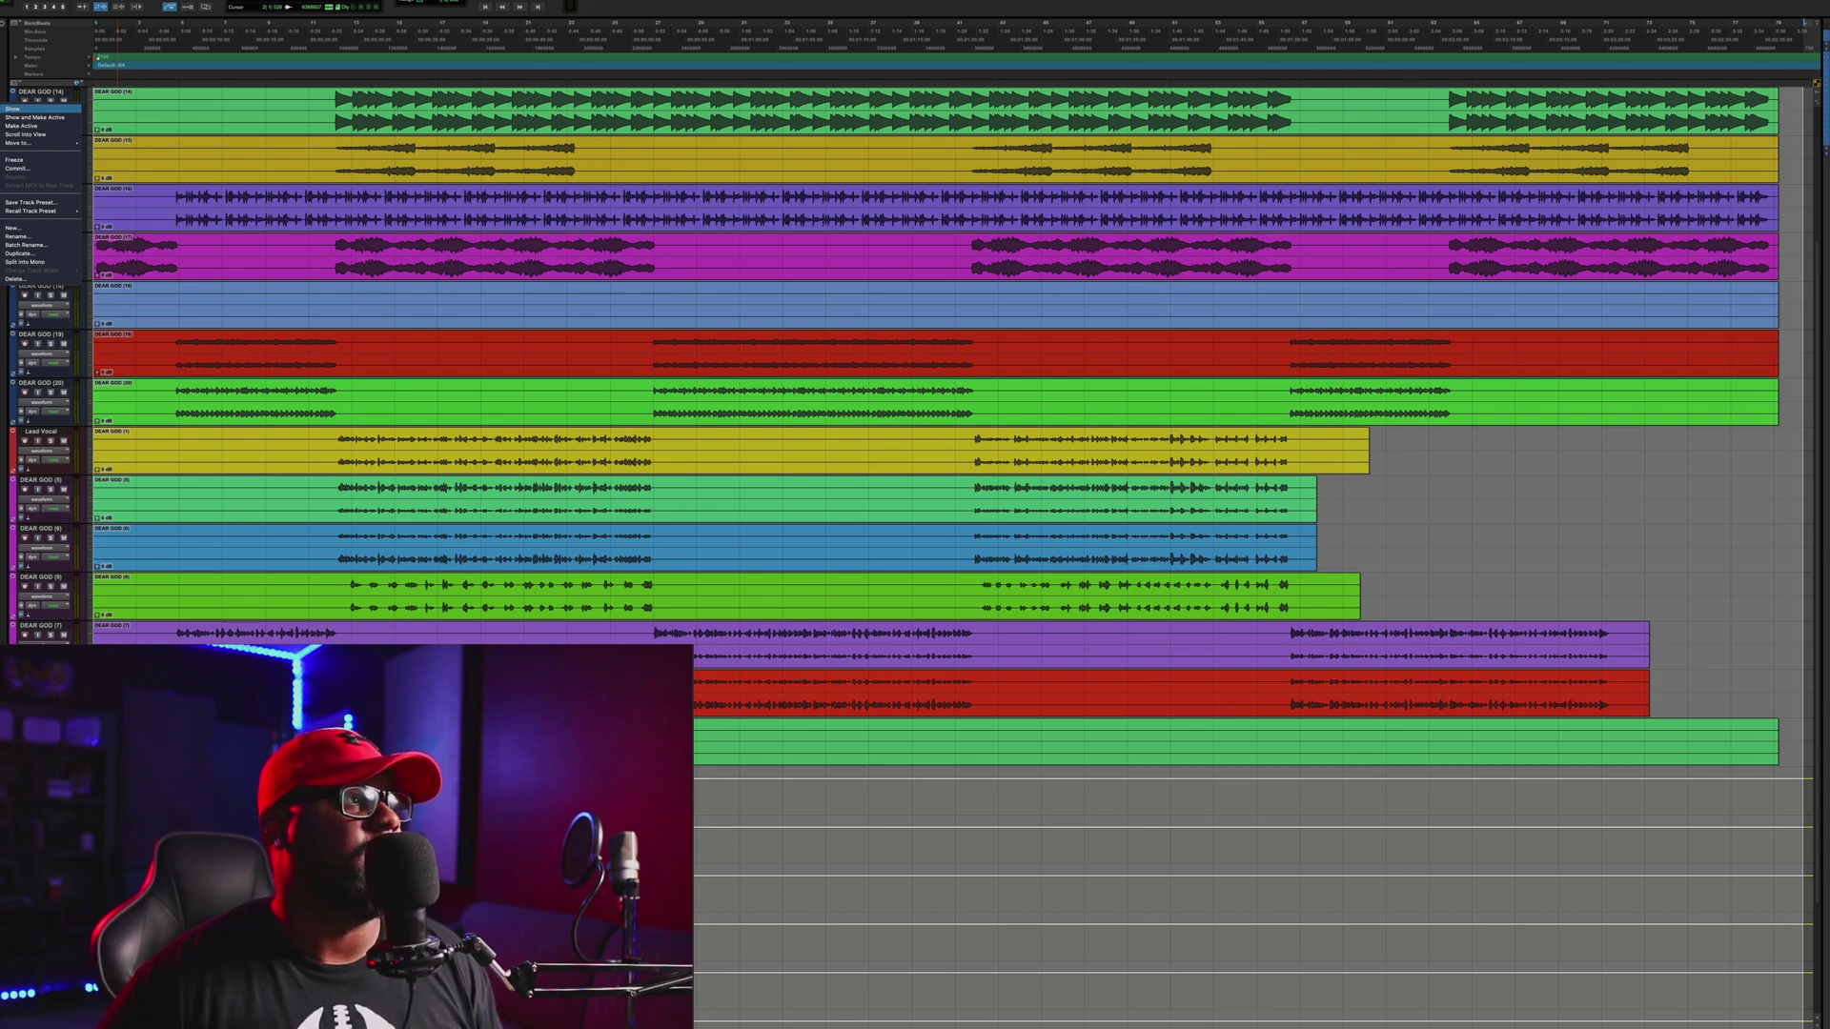
left_click(24, 117)
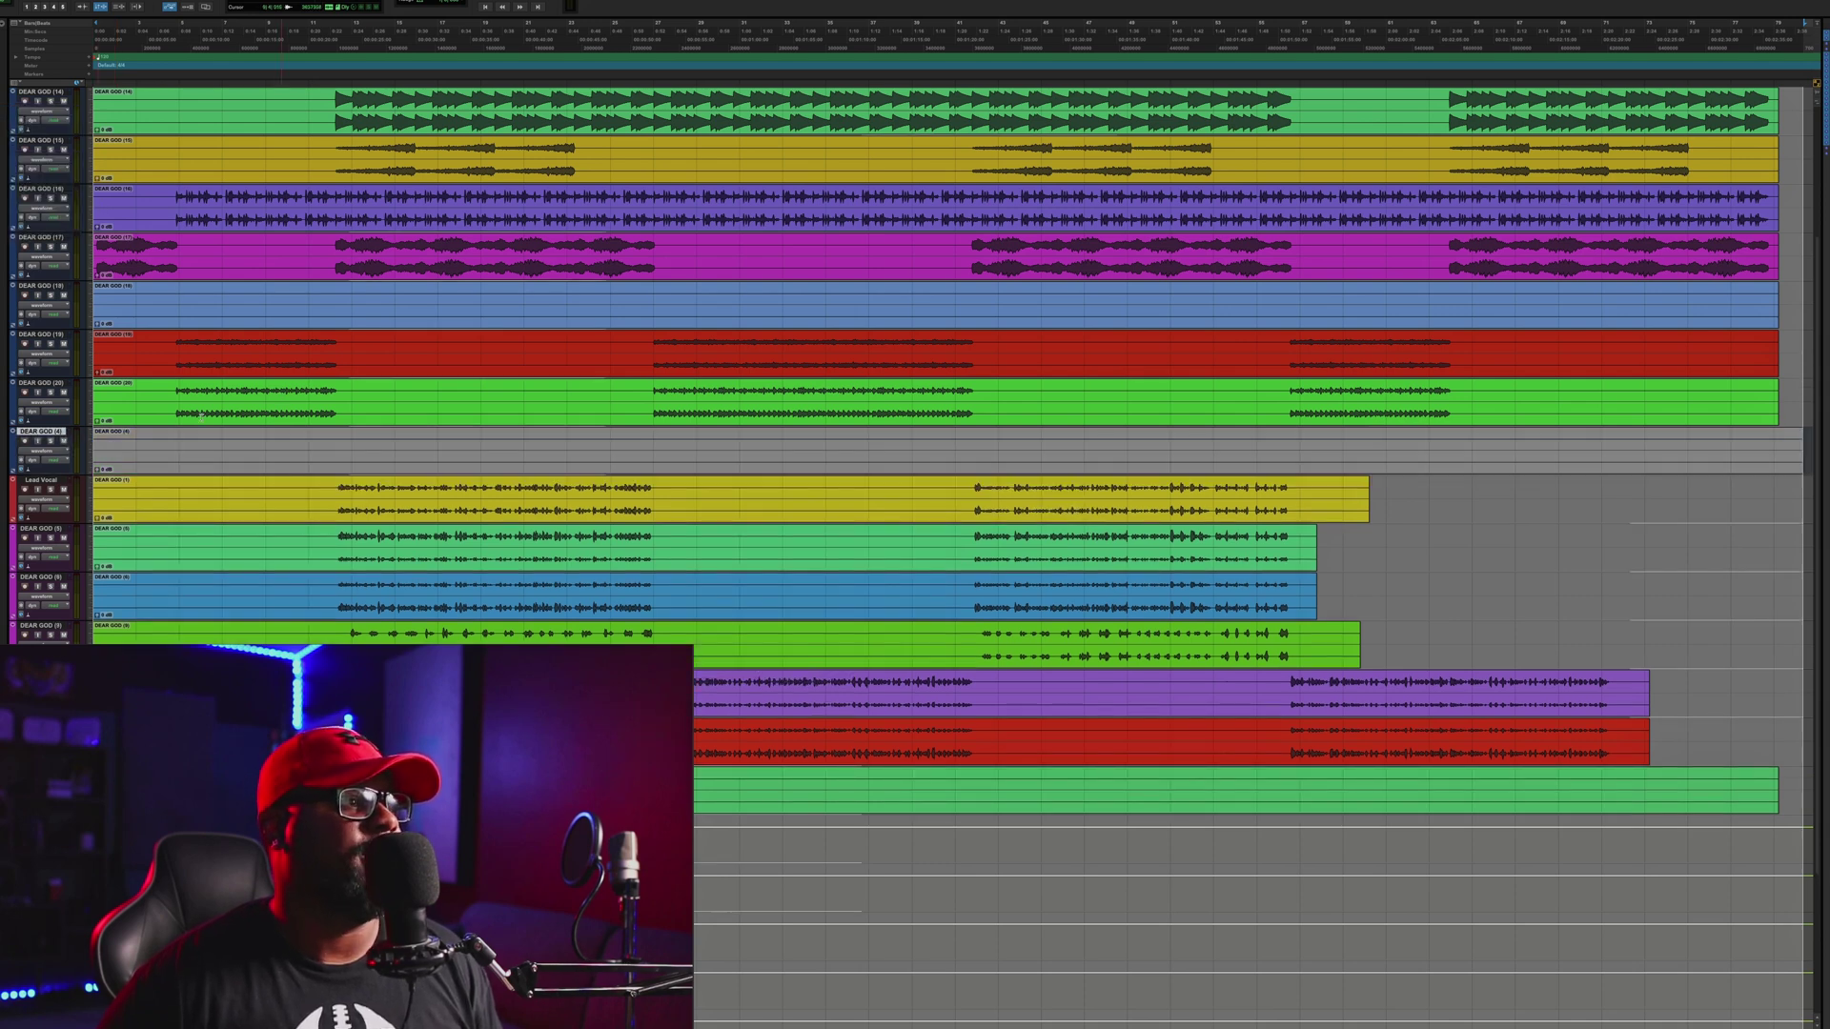
- Hide and deactivate DEAR GOD (4) again, testing the change with undo and redo
left_click(47, 431)
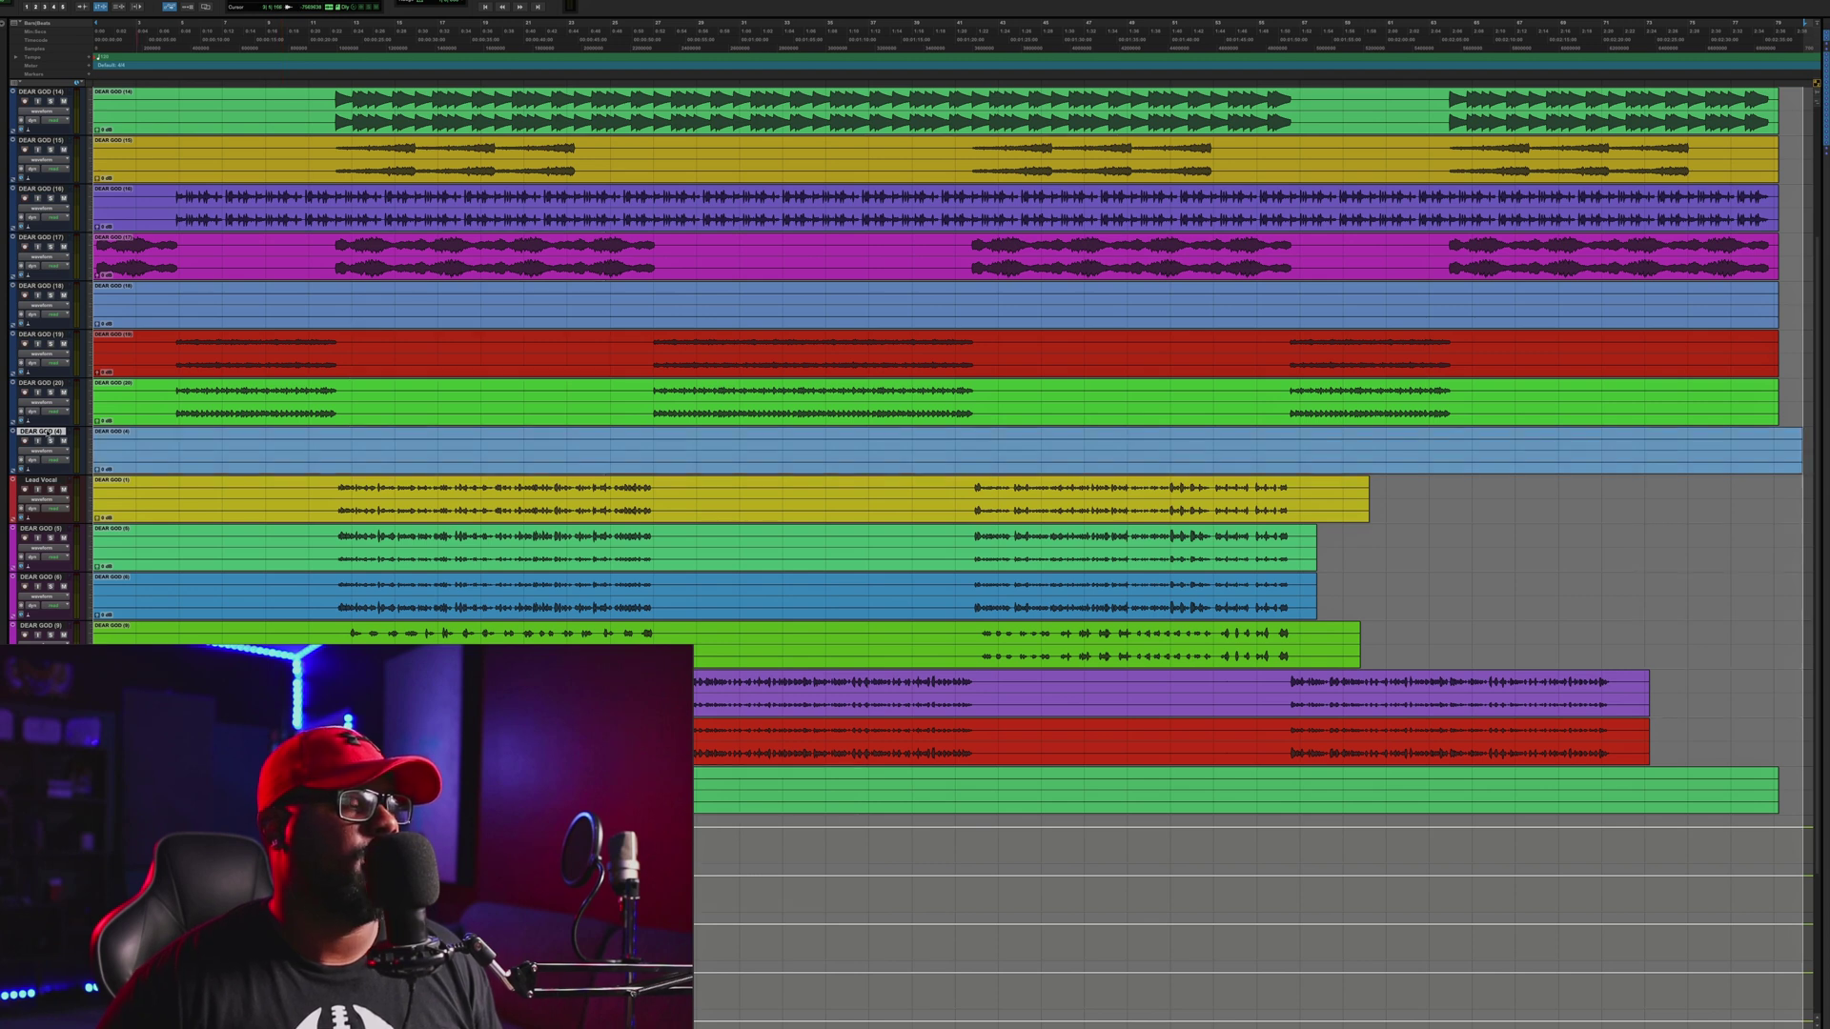
right_click(48, 431)
left_click(115, 444)
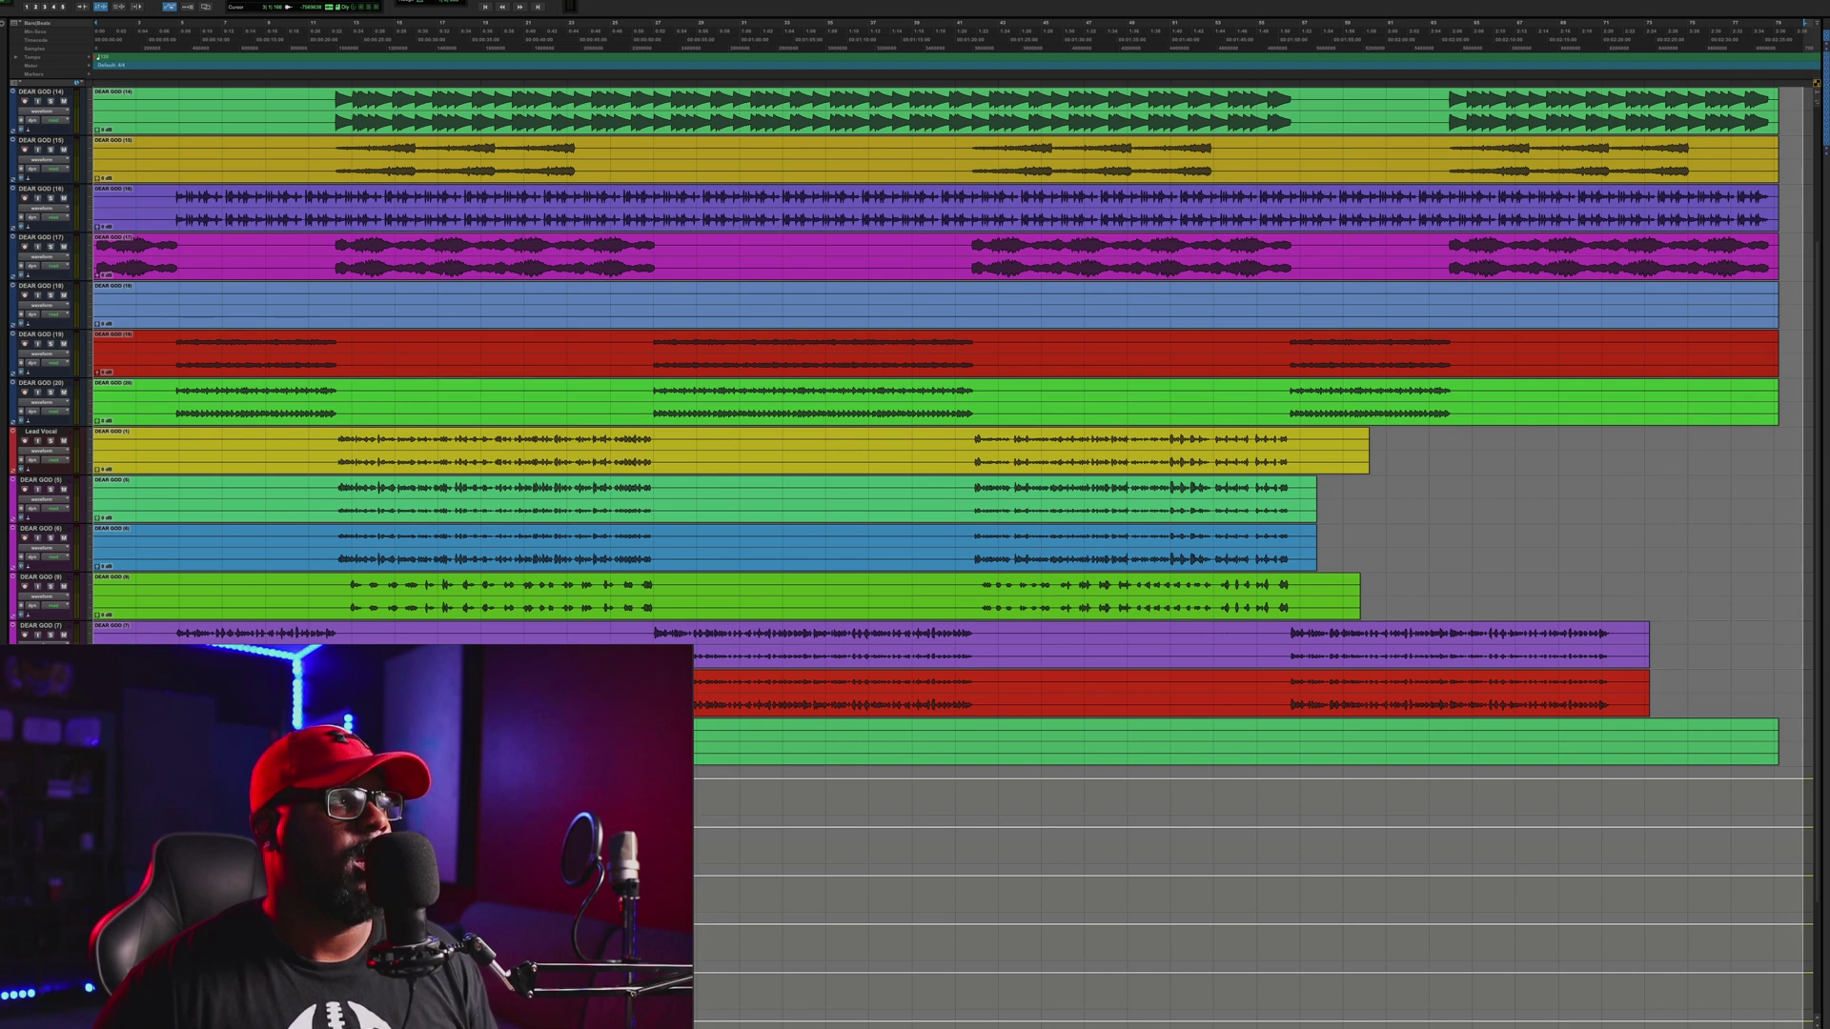
key("ctrl+z")
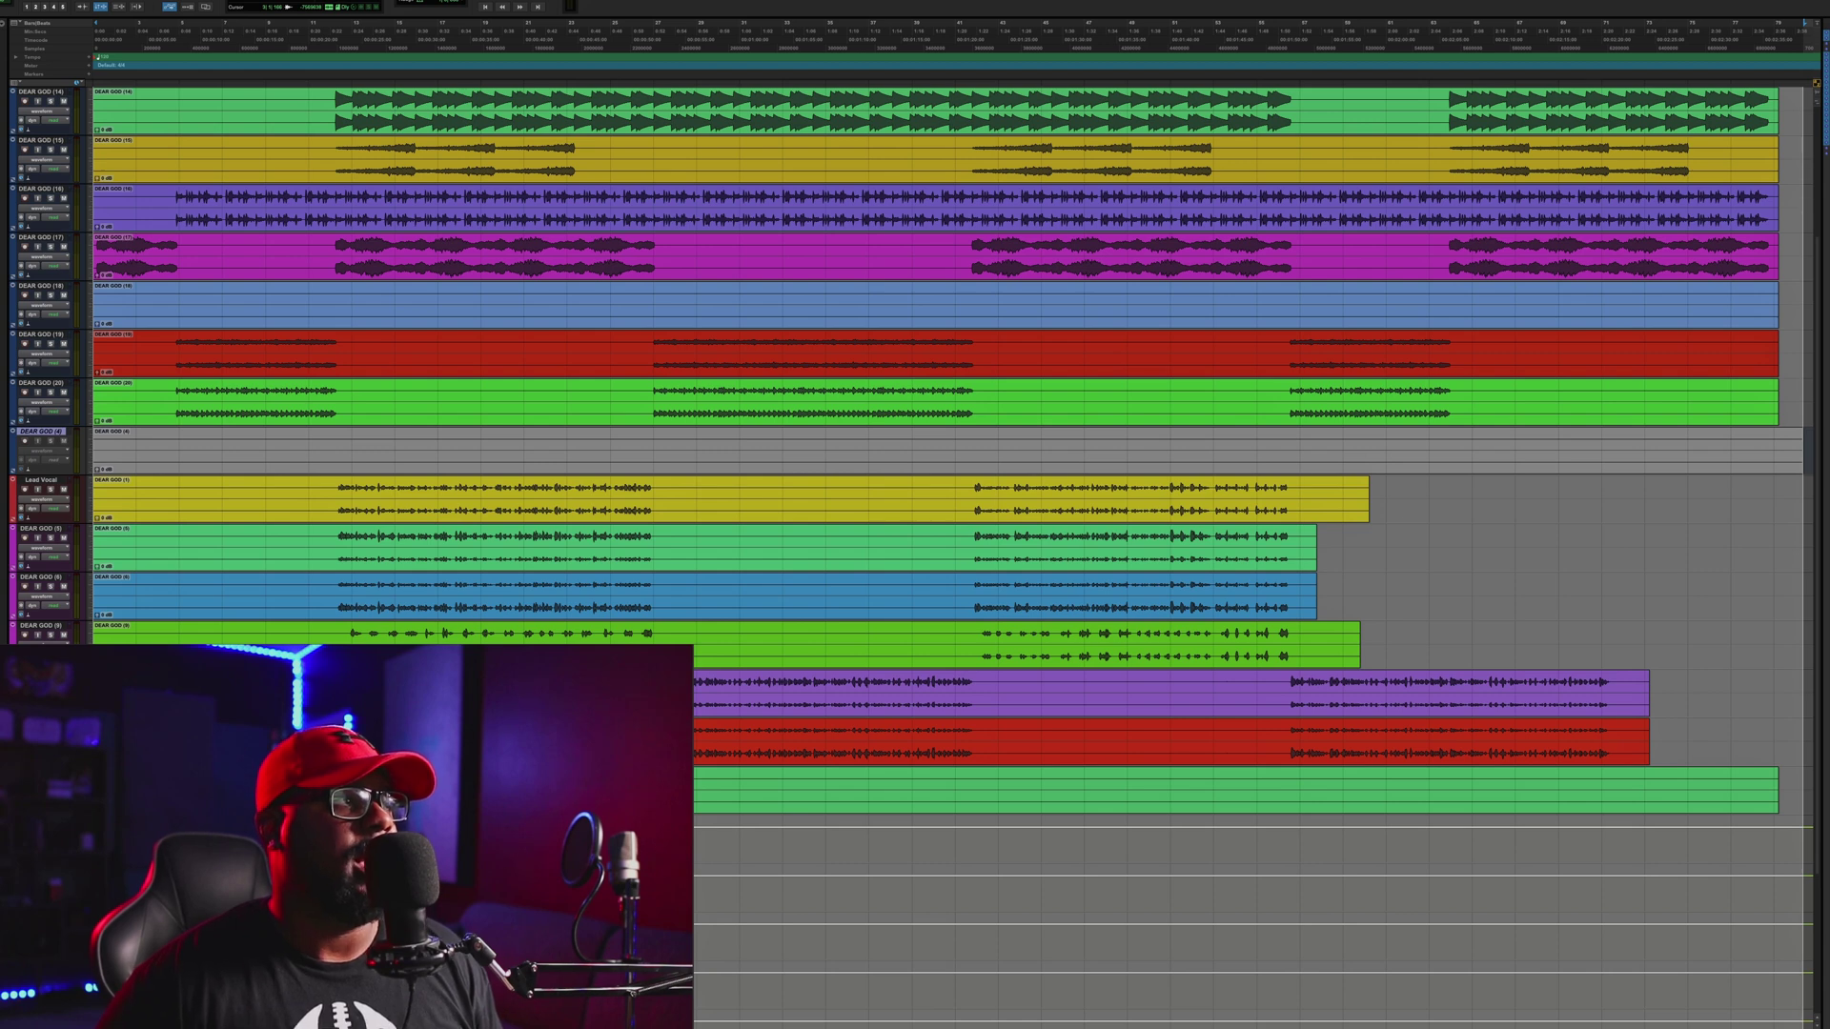
key("ctrl+shift+z")
key("ctrl+z")
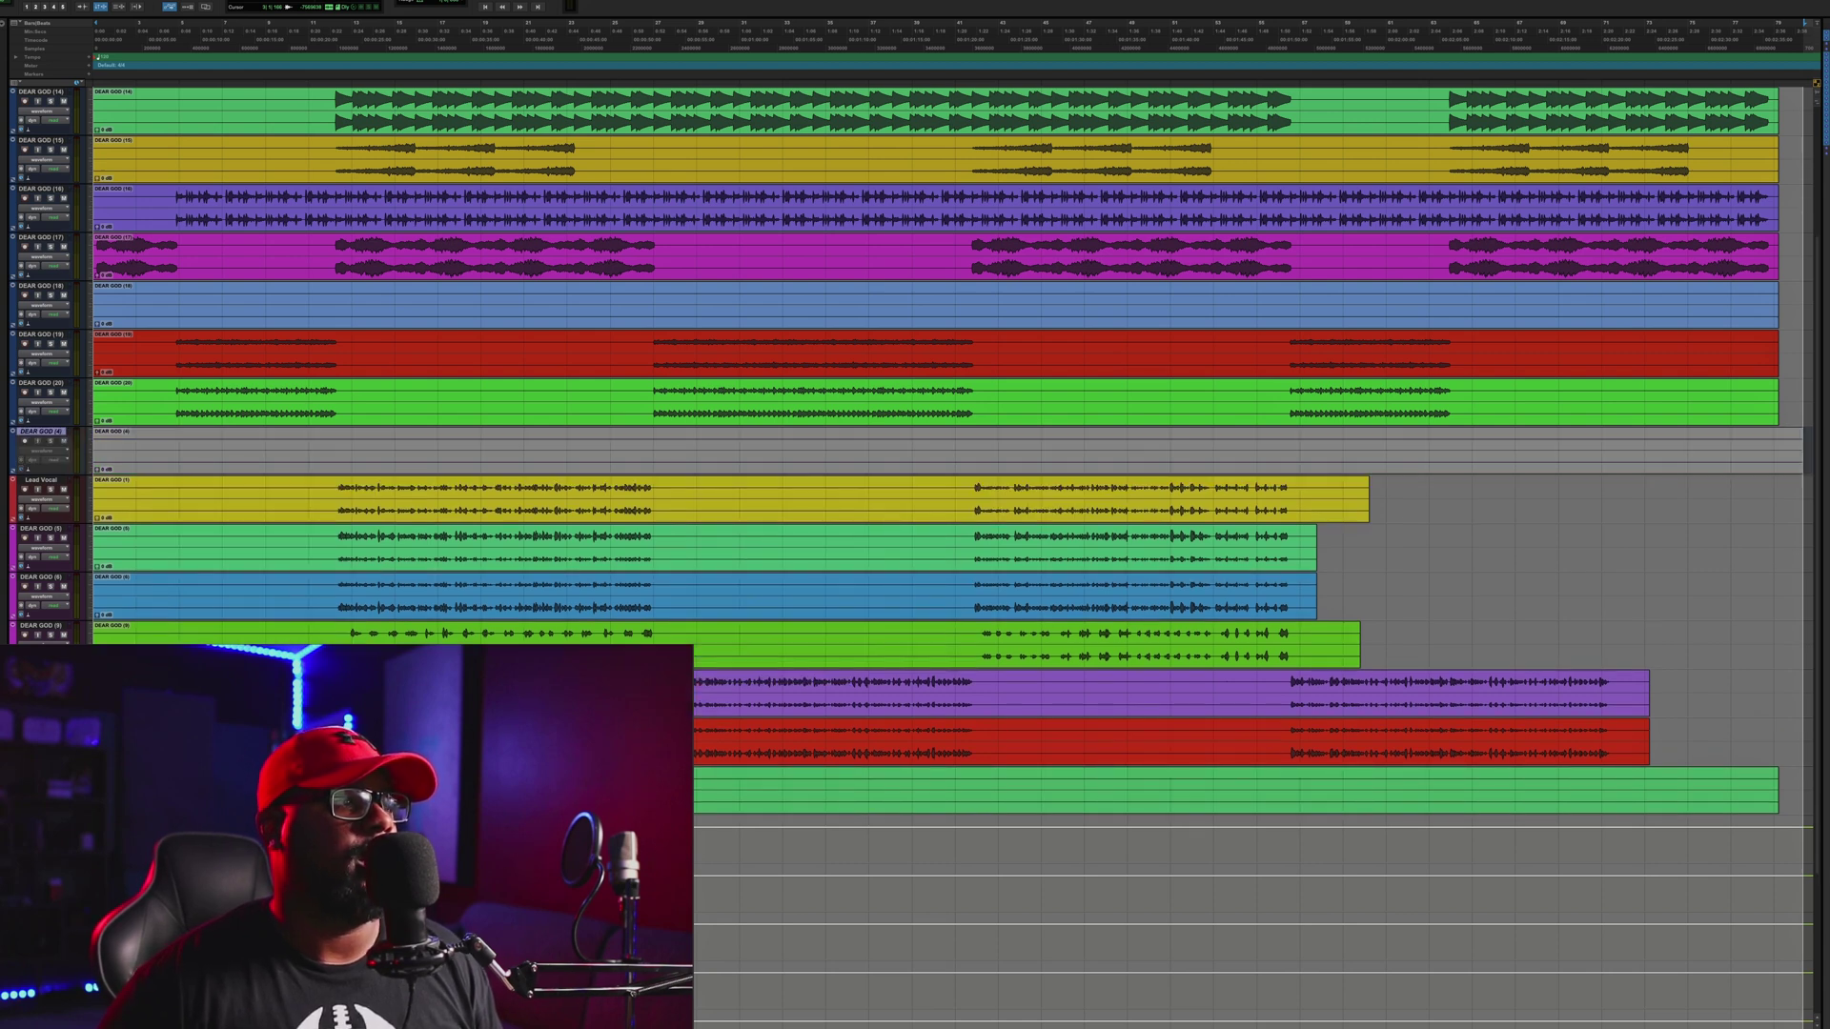
key("ctrl+shift+z")
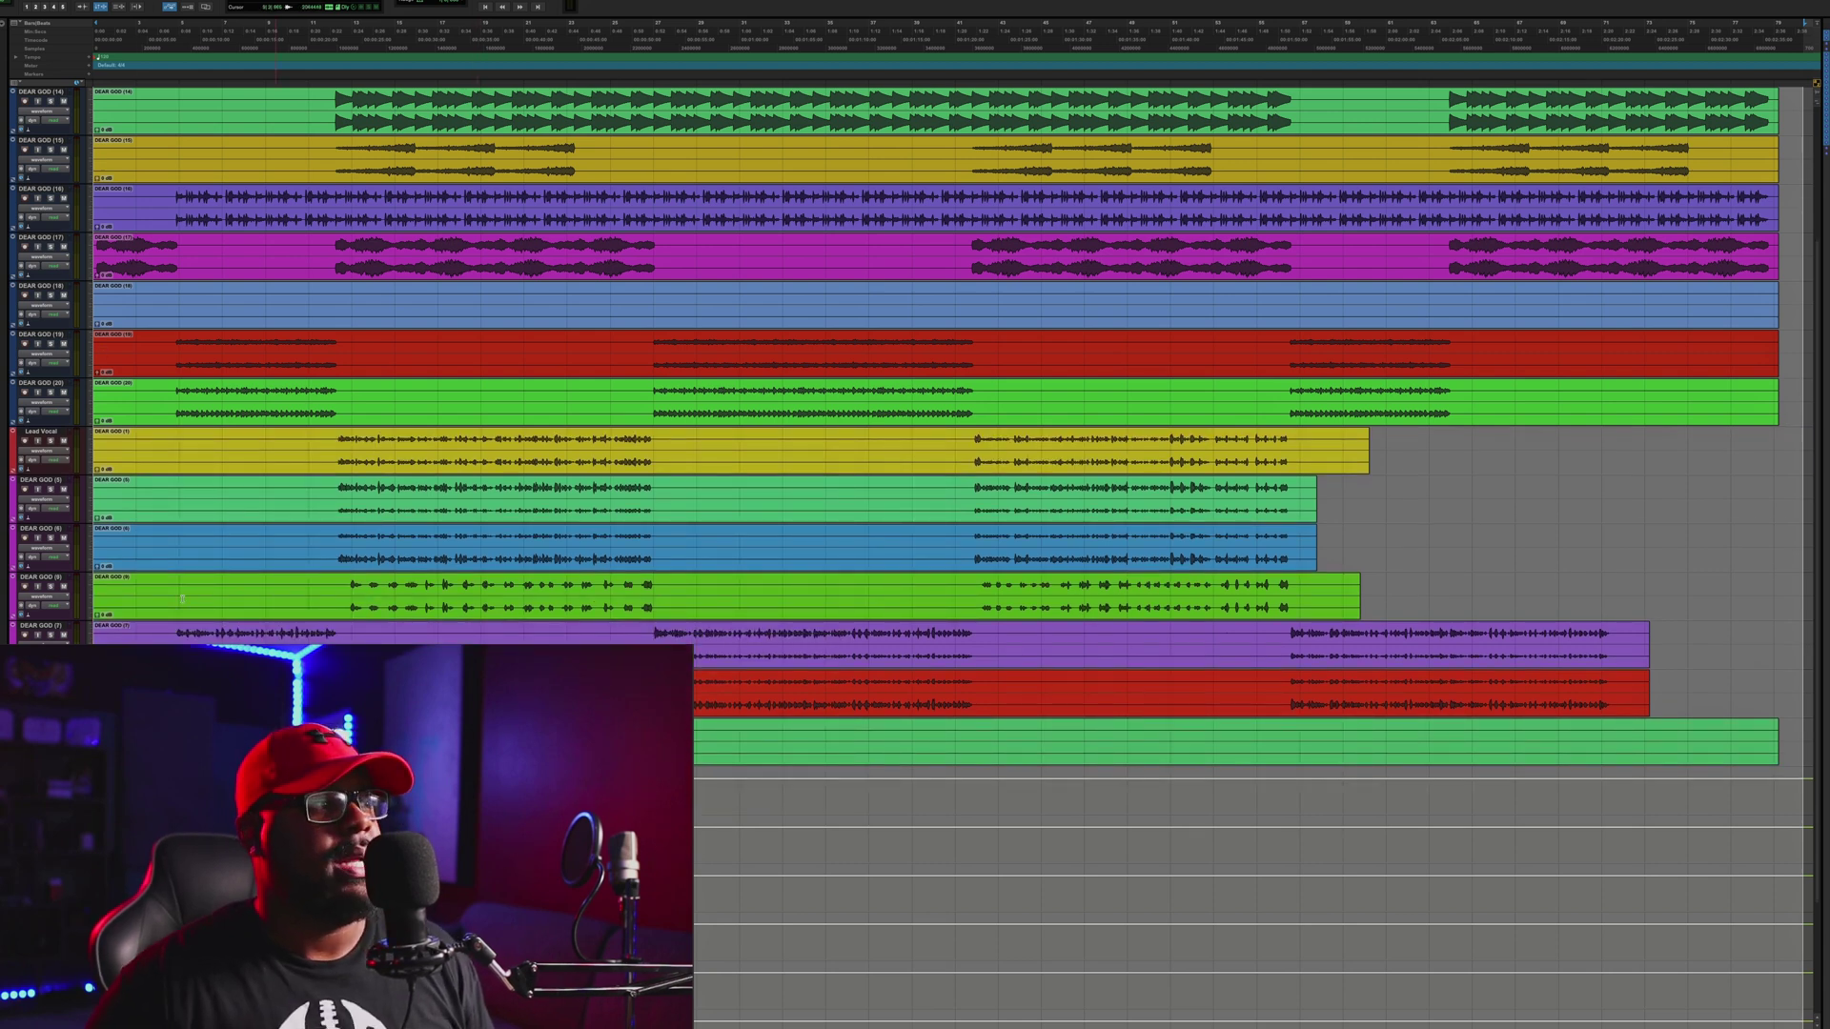
- Select the Lead Vocal track and place the playback position in the timeline
left_click(40, 432)
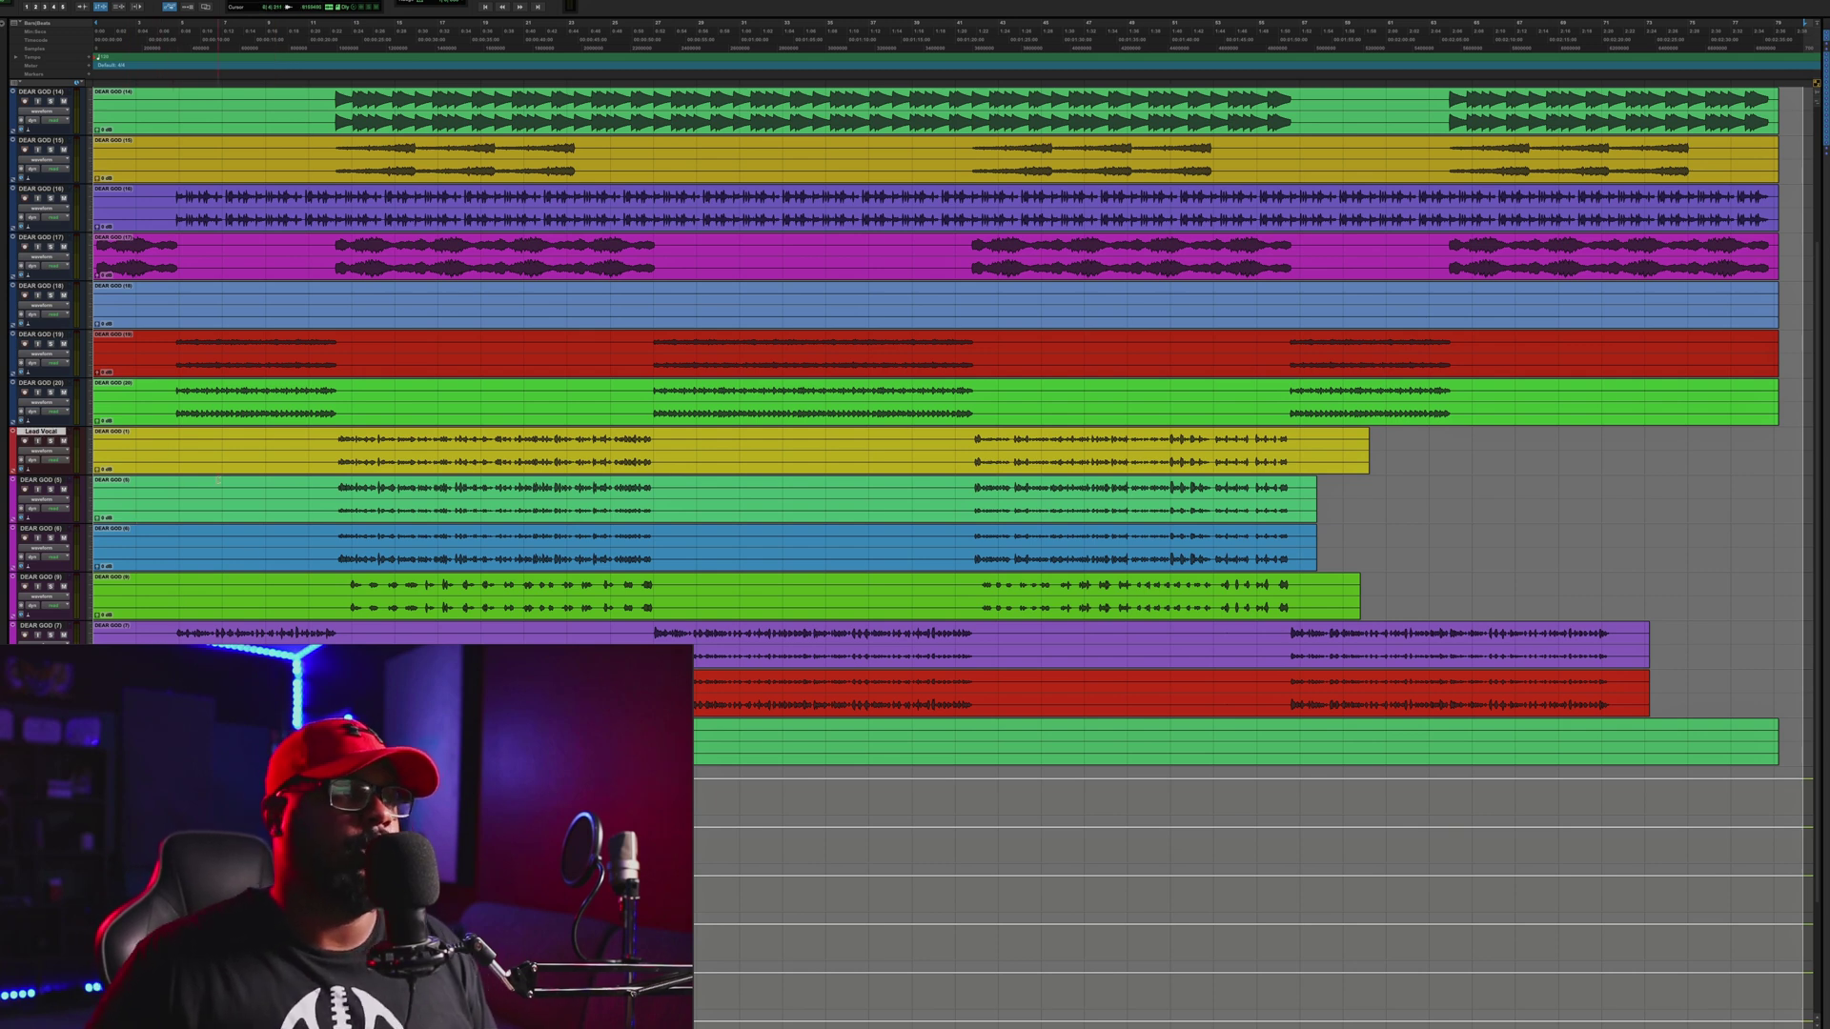
left_click(218, 482)
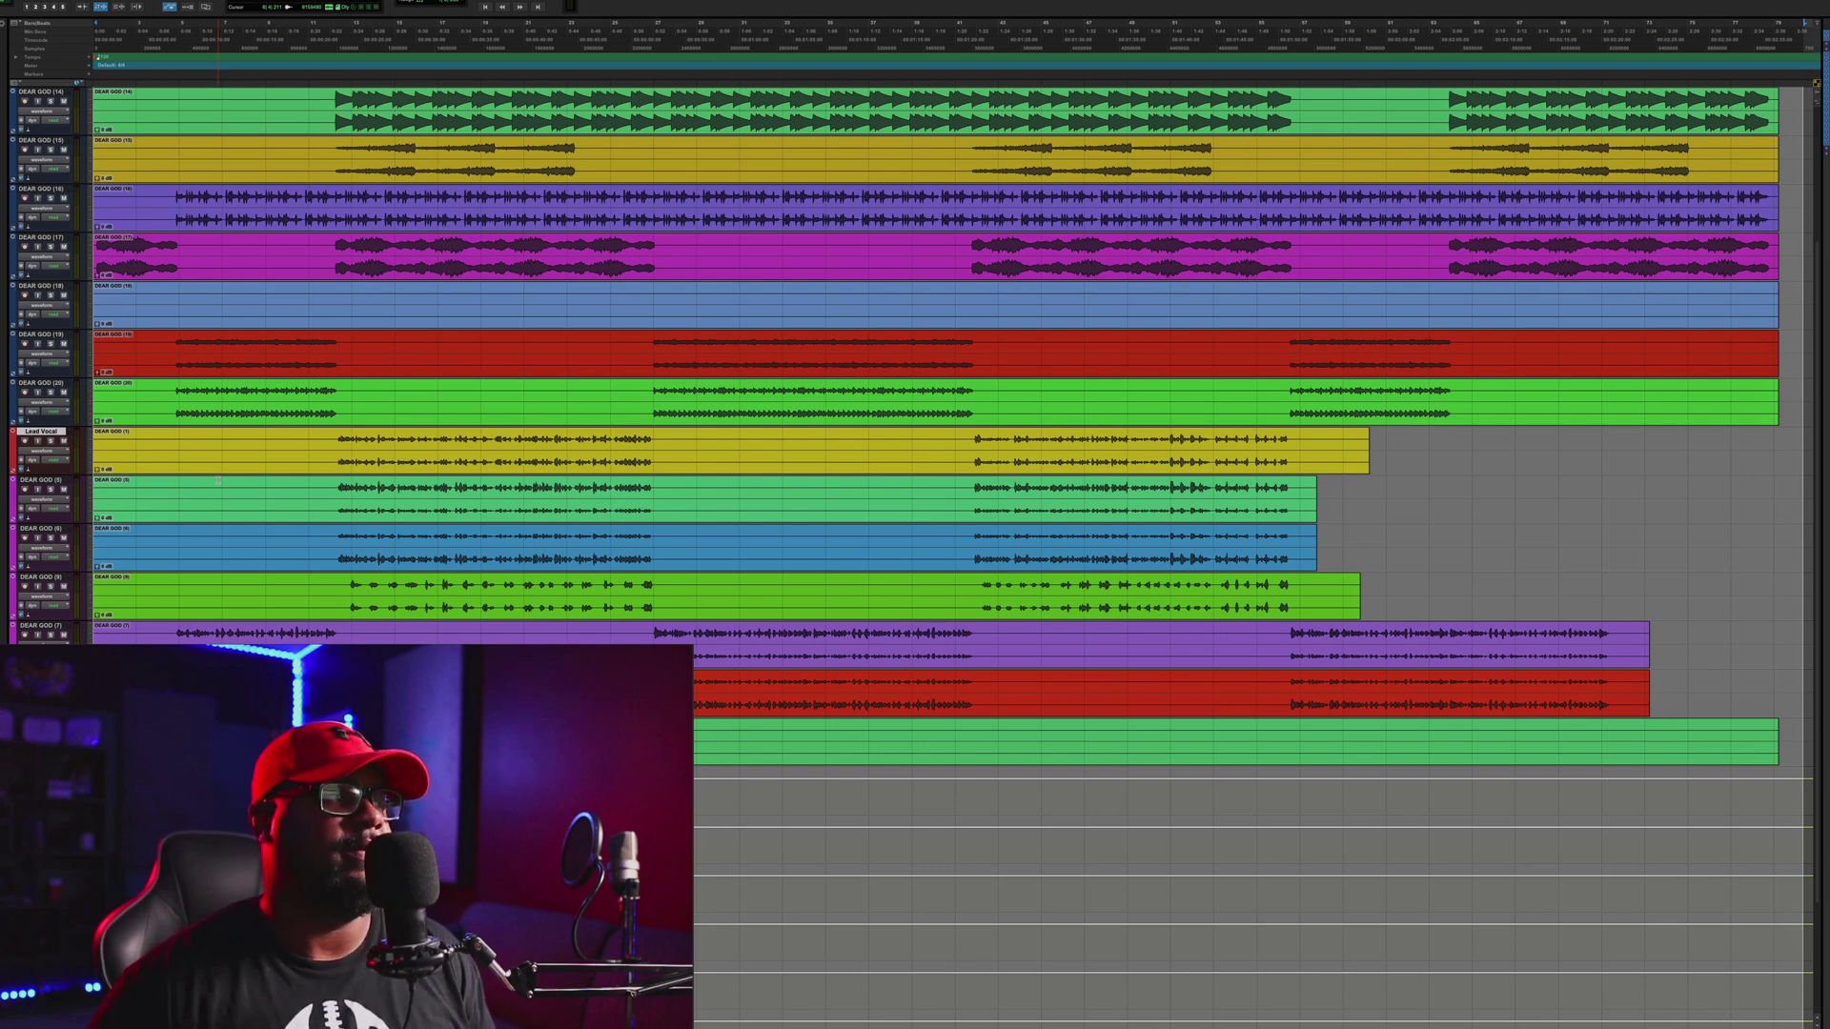
left_click(228, 464)
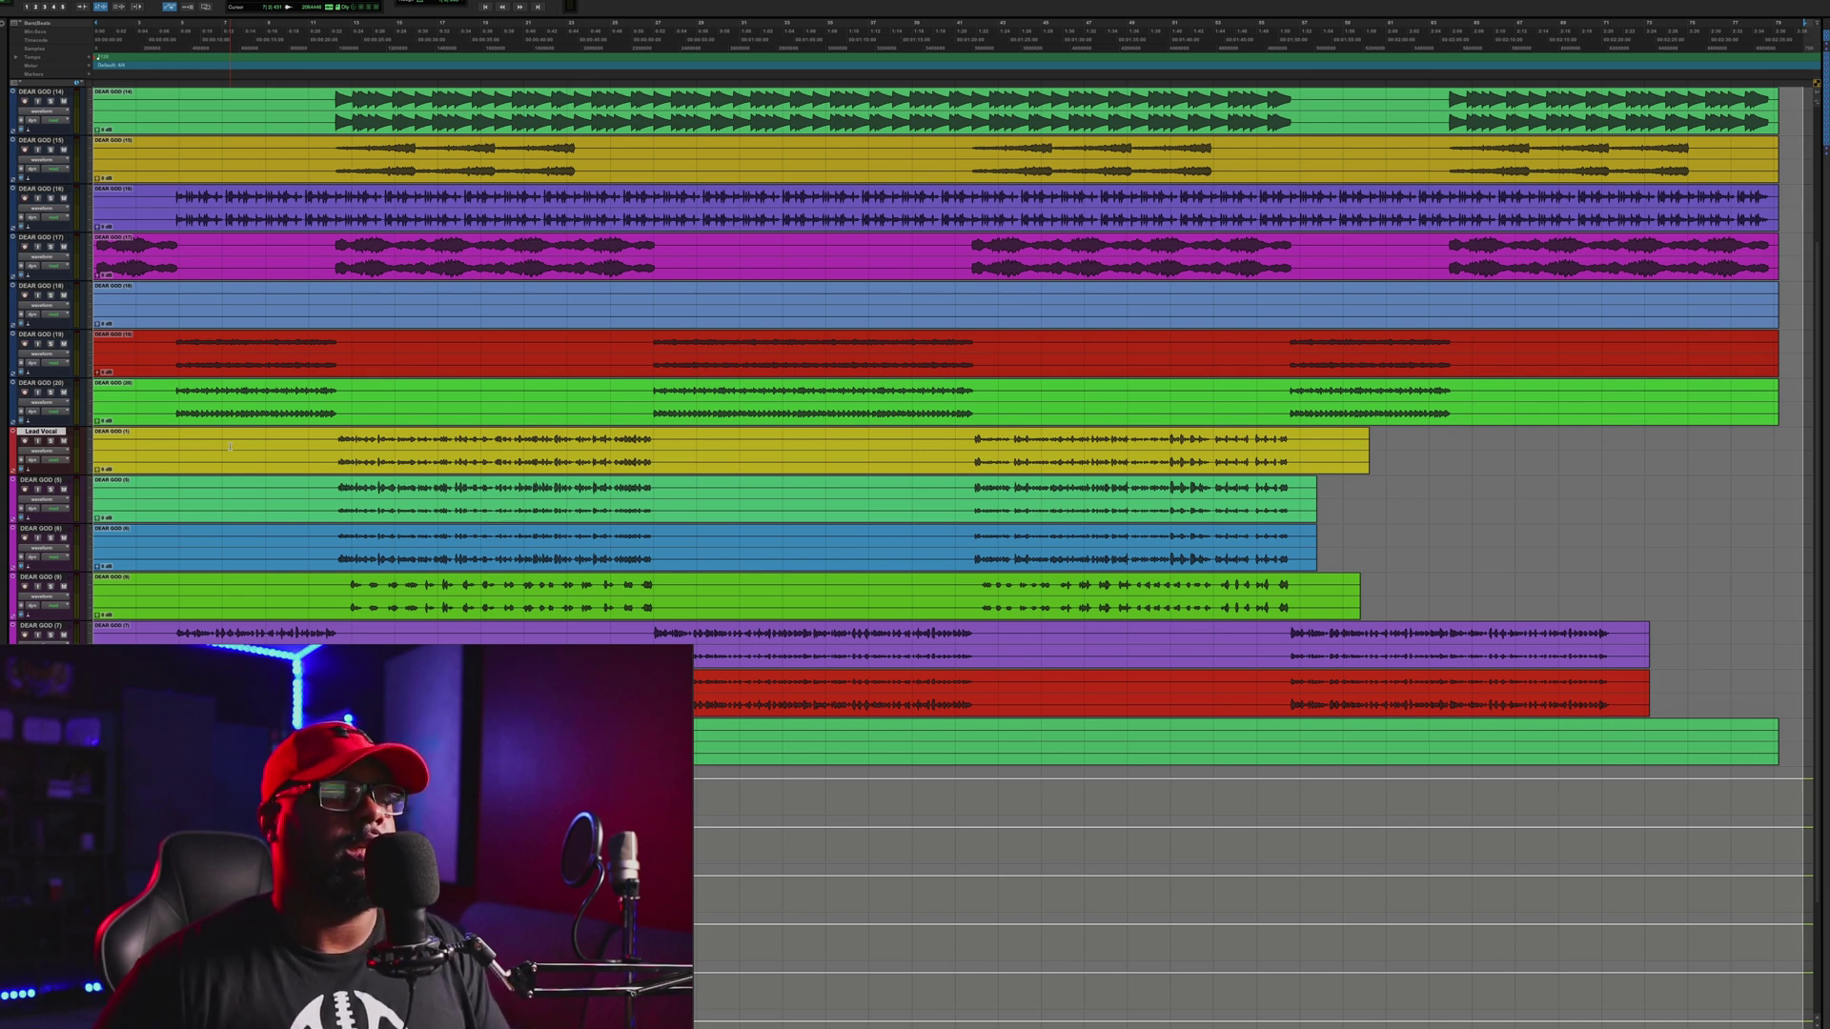
- Duplicate the Lead Vocal playlist and name the copy LEAD VOX 2
left_click(69, 435)
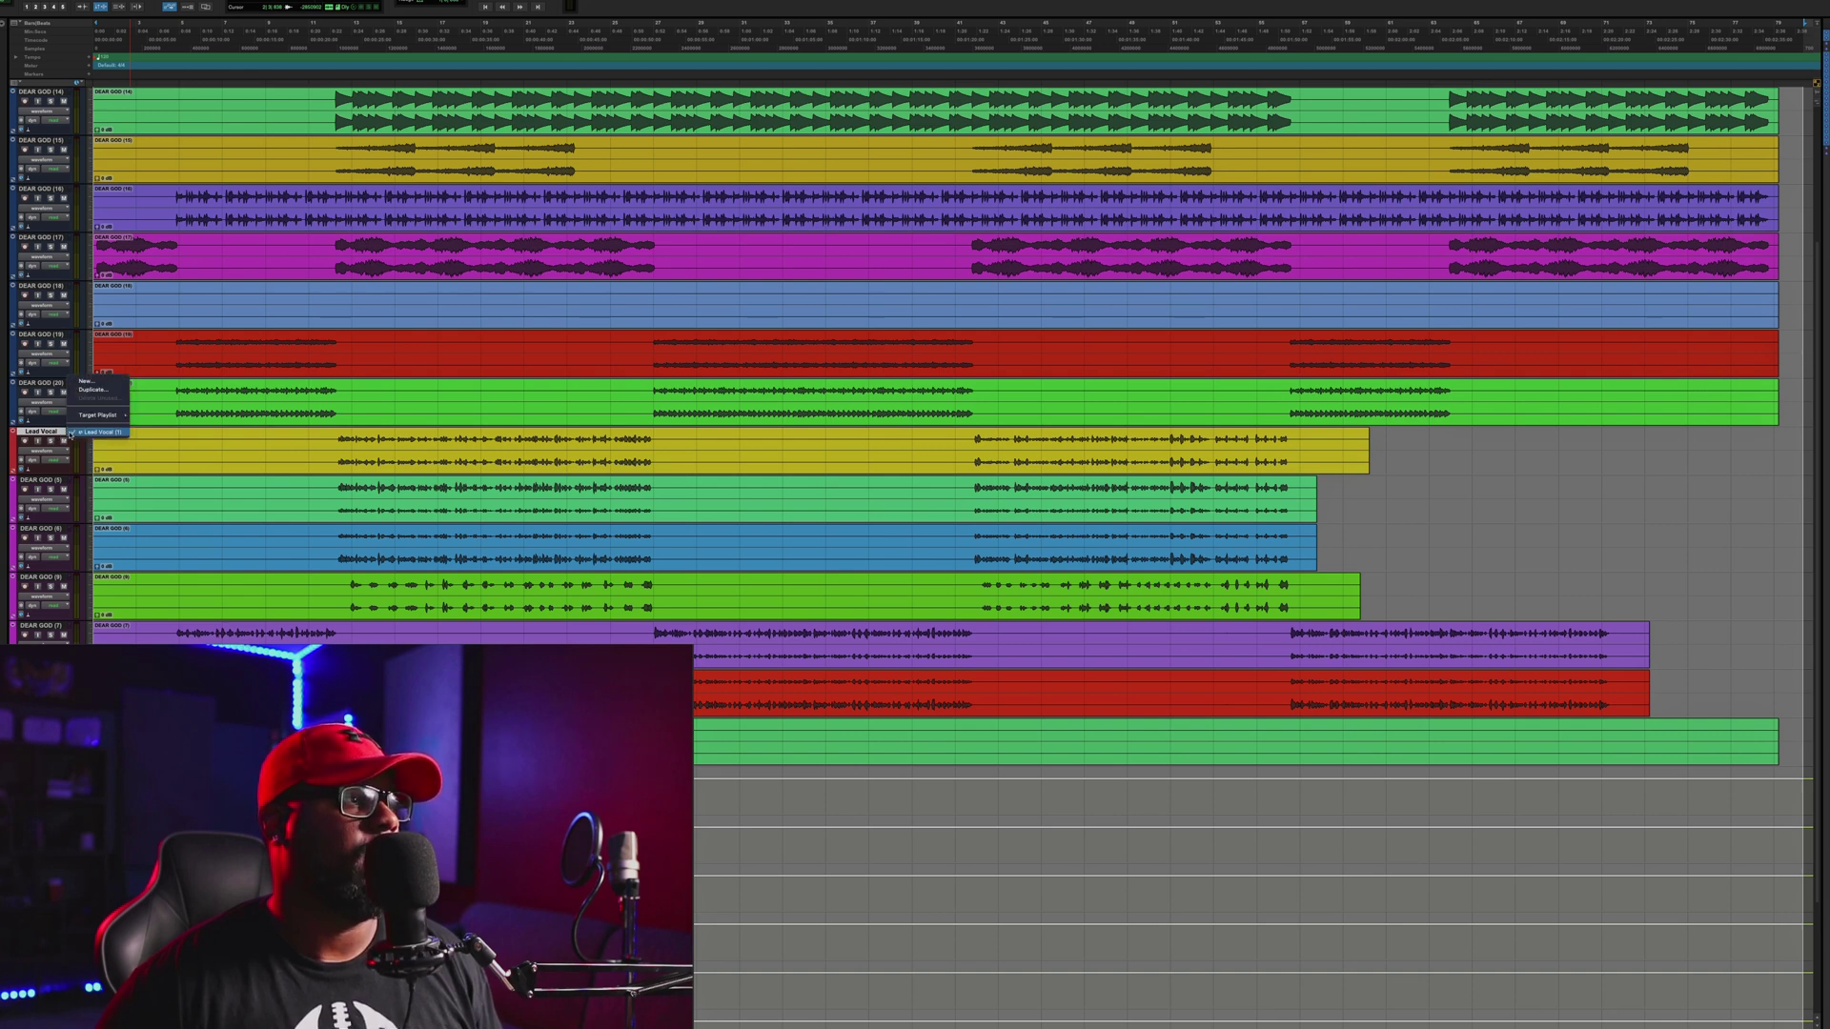
left_click(71, 434)
left_click(72, 435)
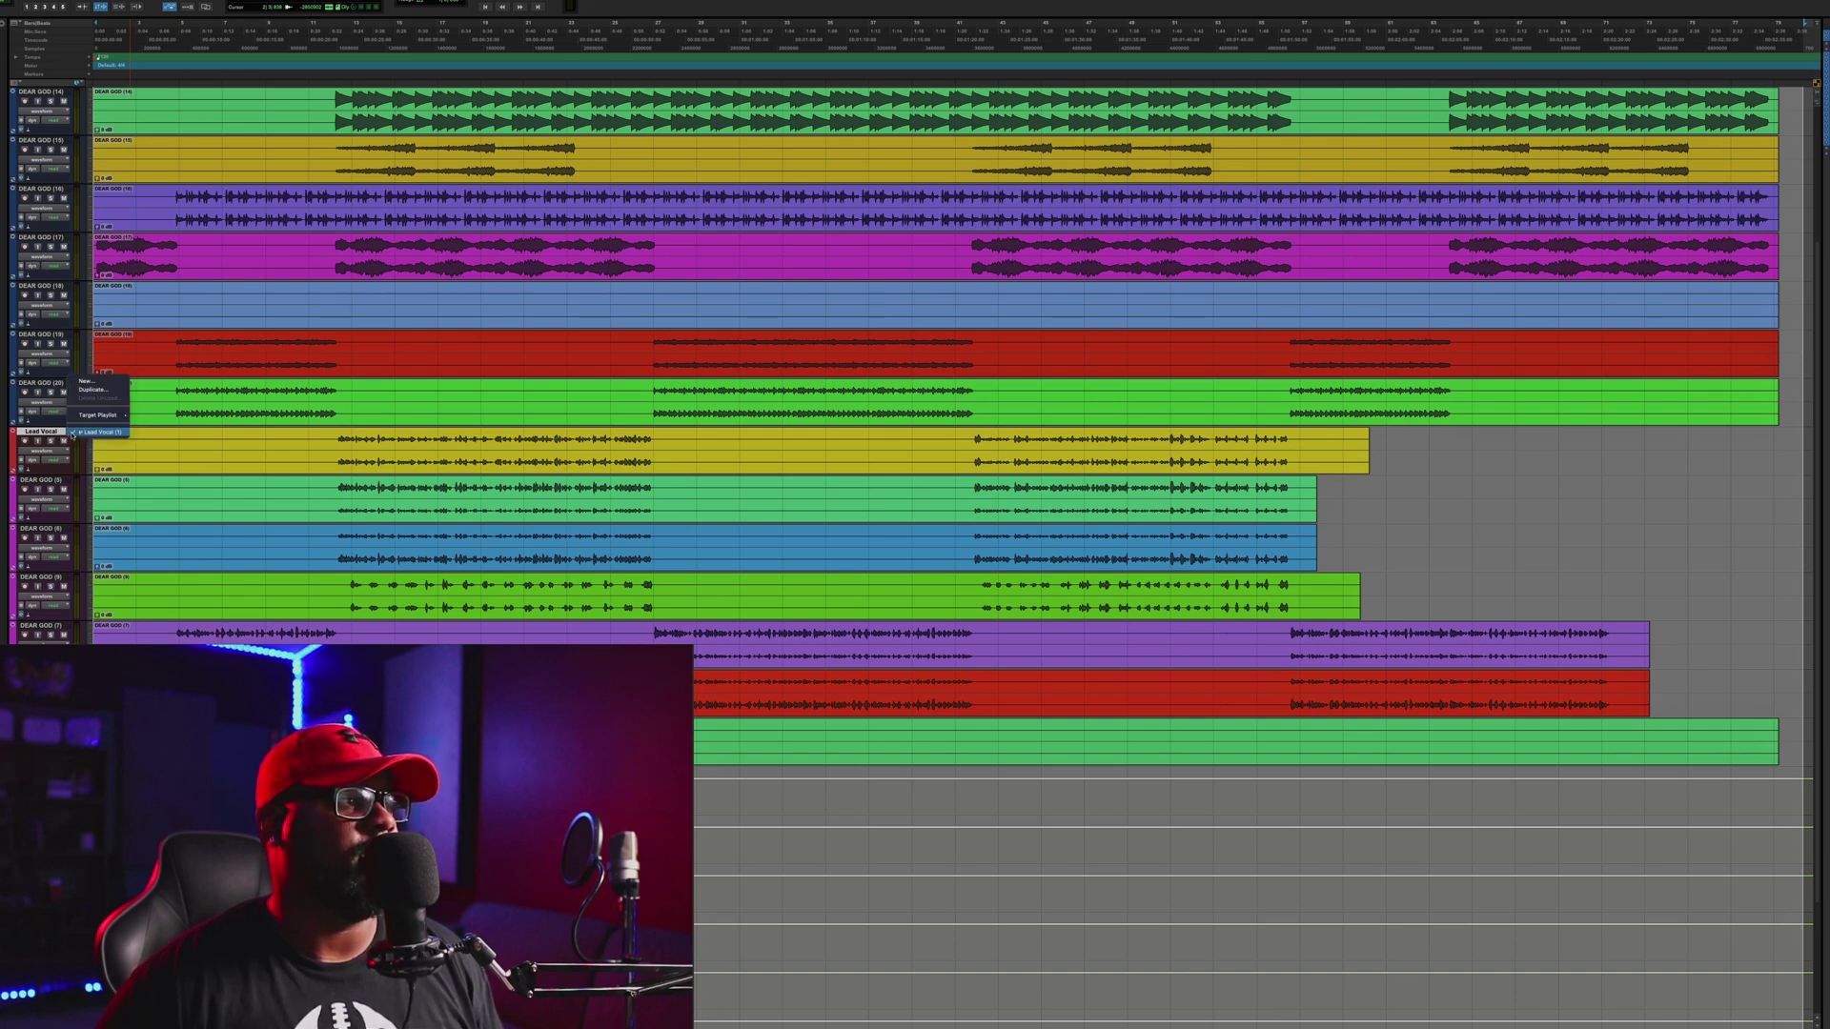
left_click(92, 390)
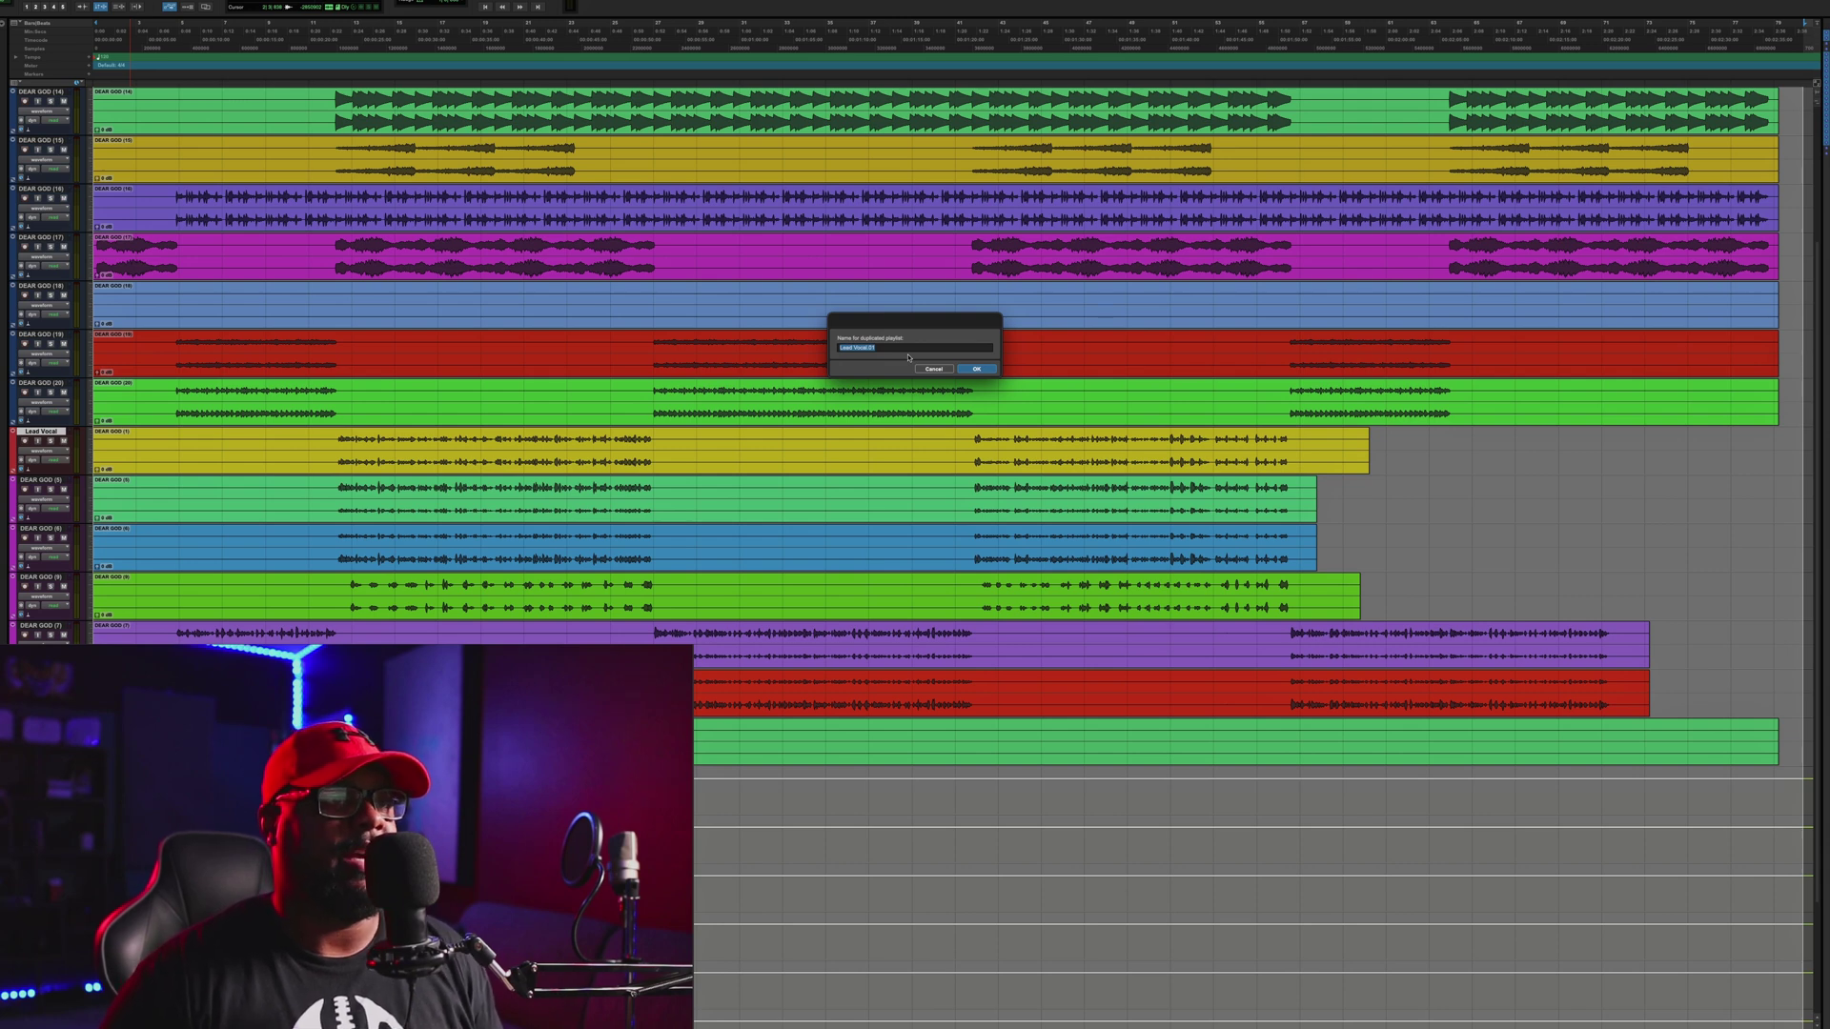
type("LEAD V")
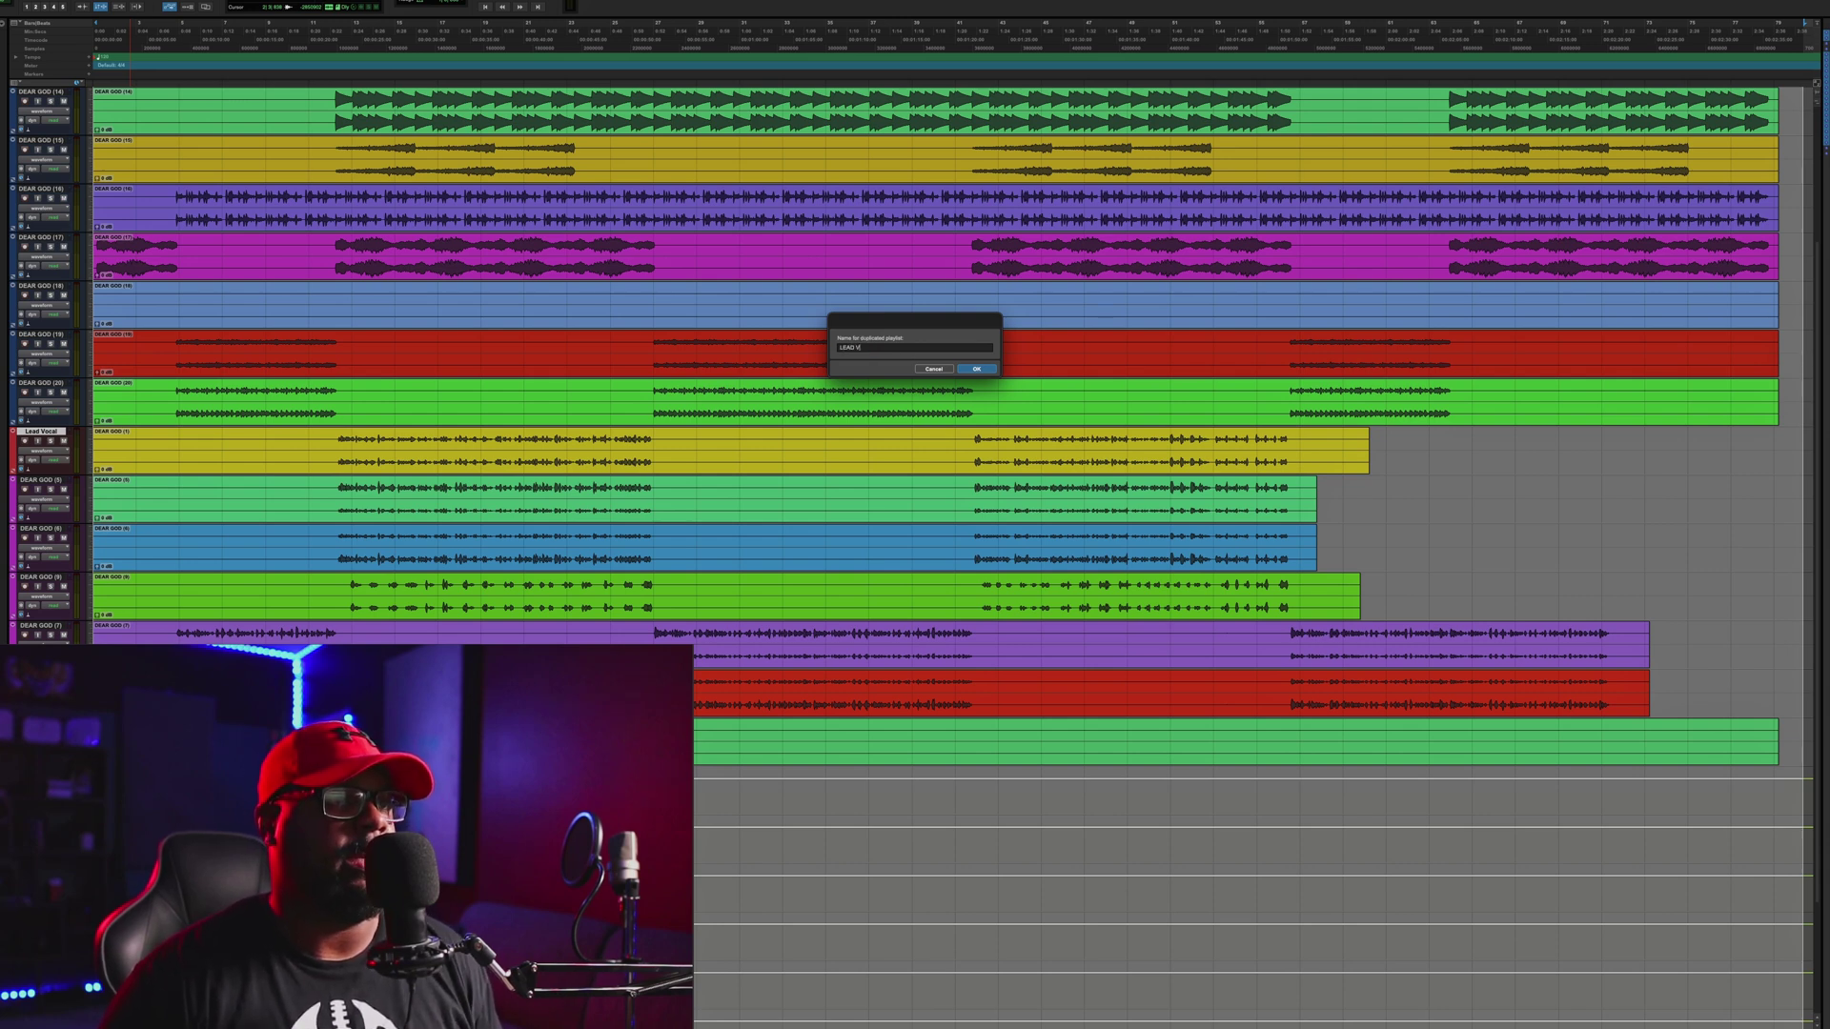
type("OX 2")
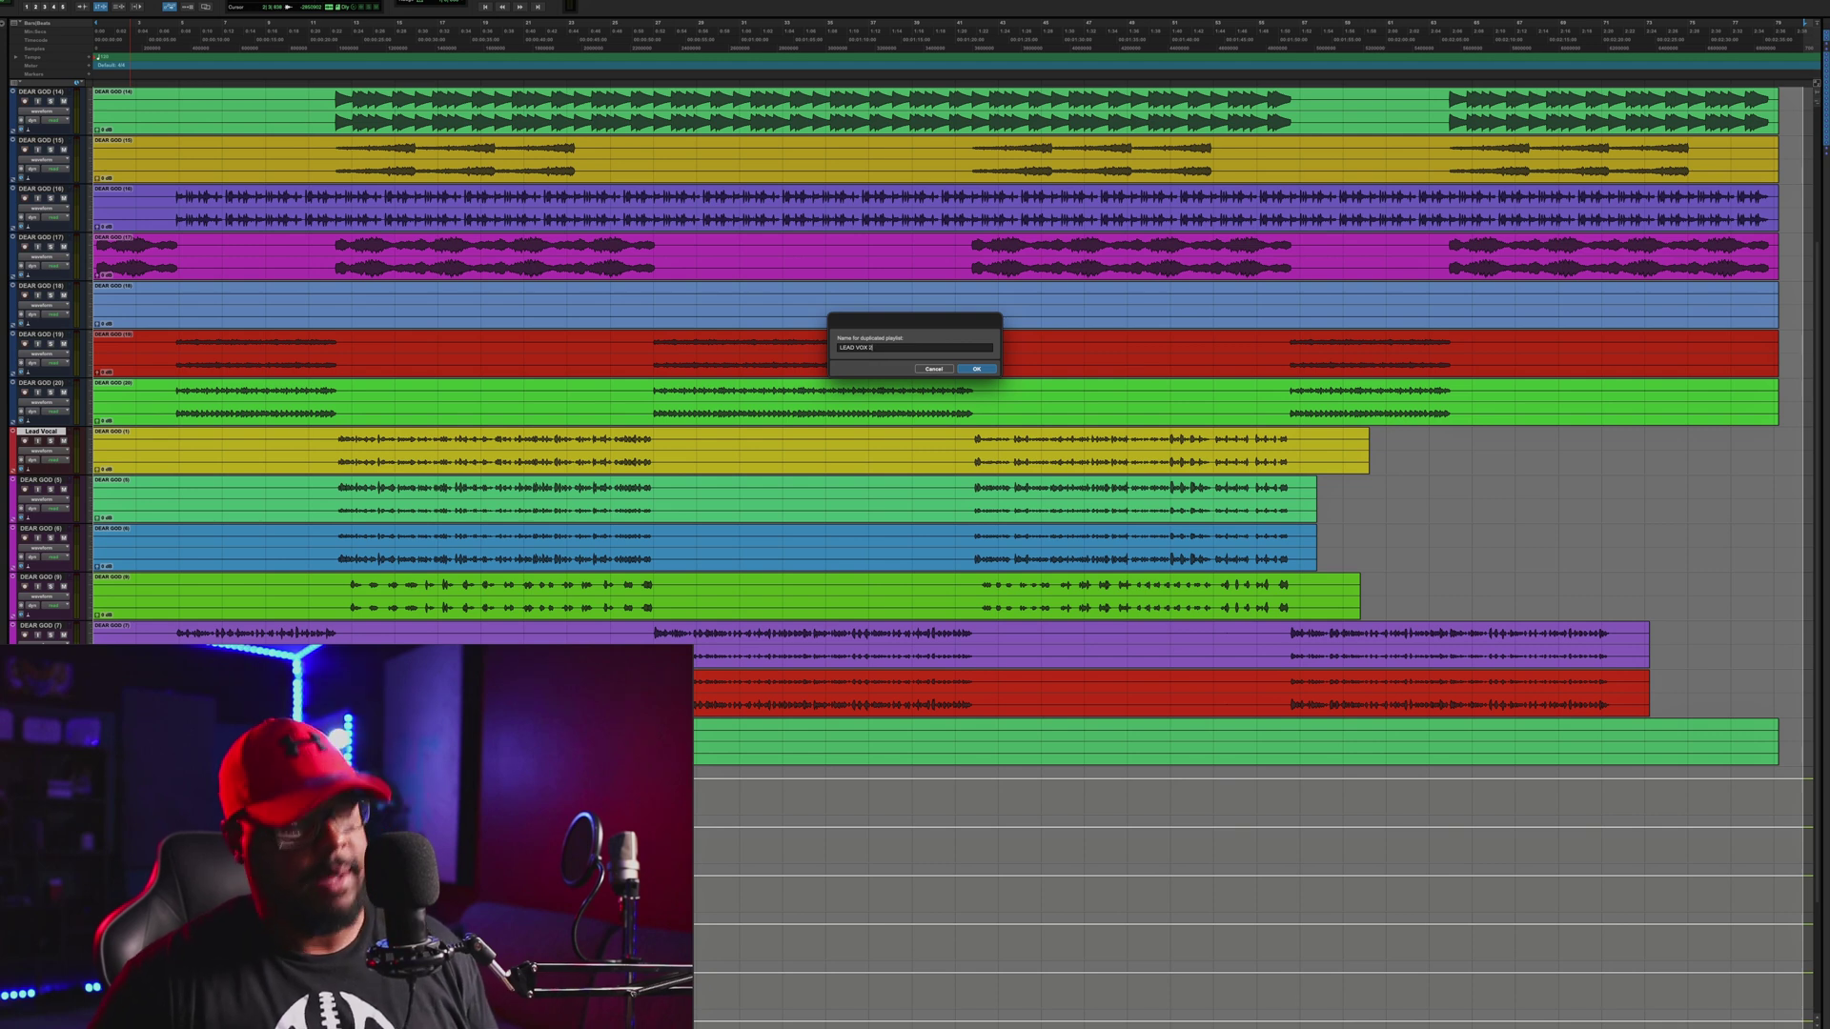
key("Return")
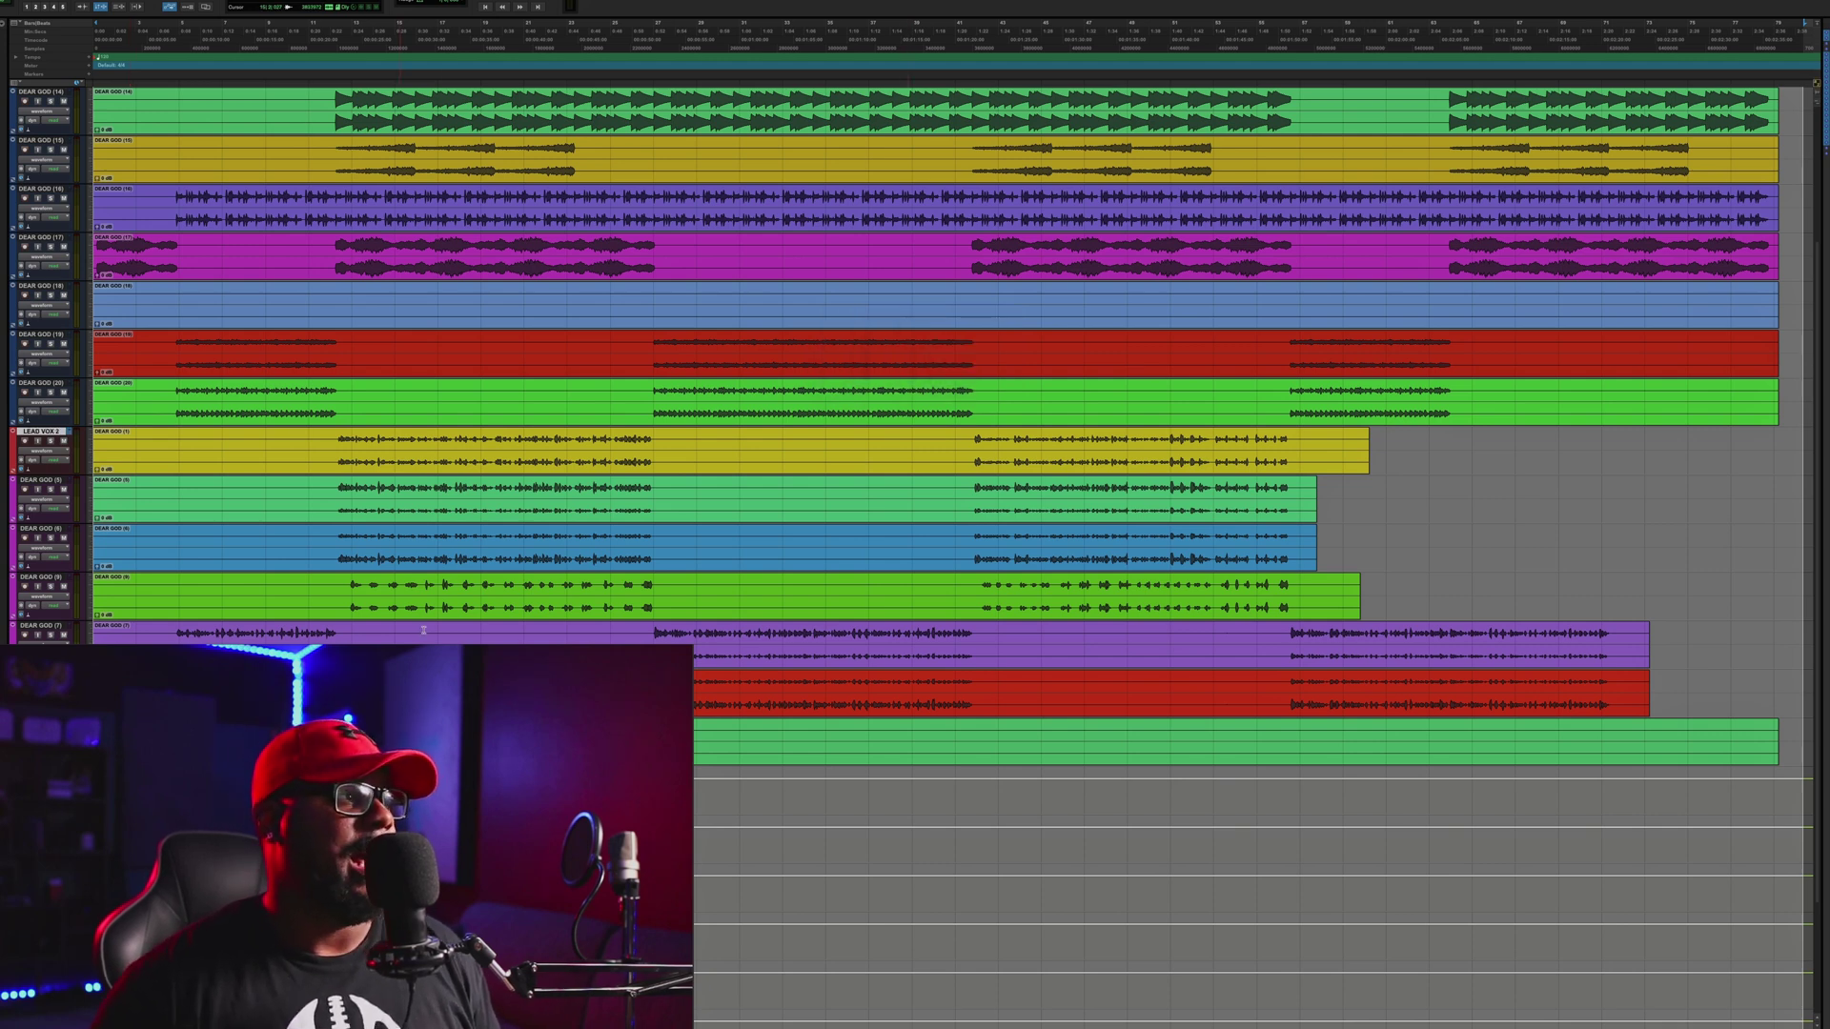
left_click(69, 435)
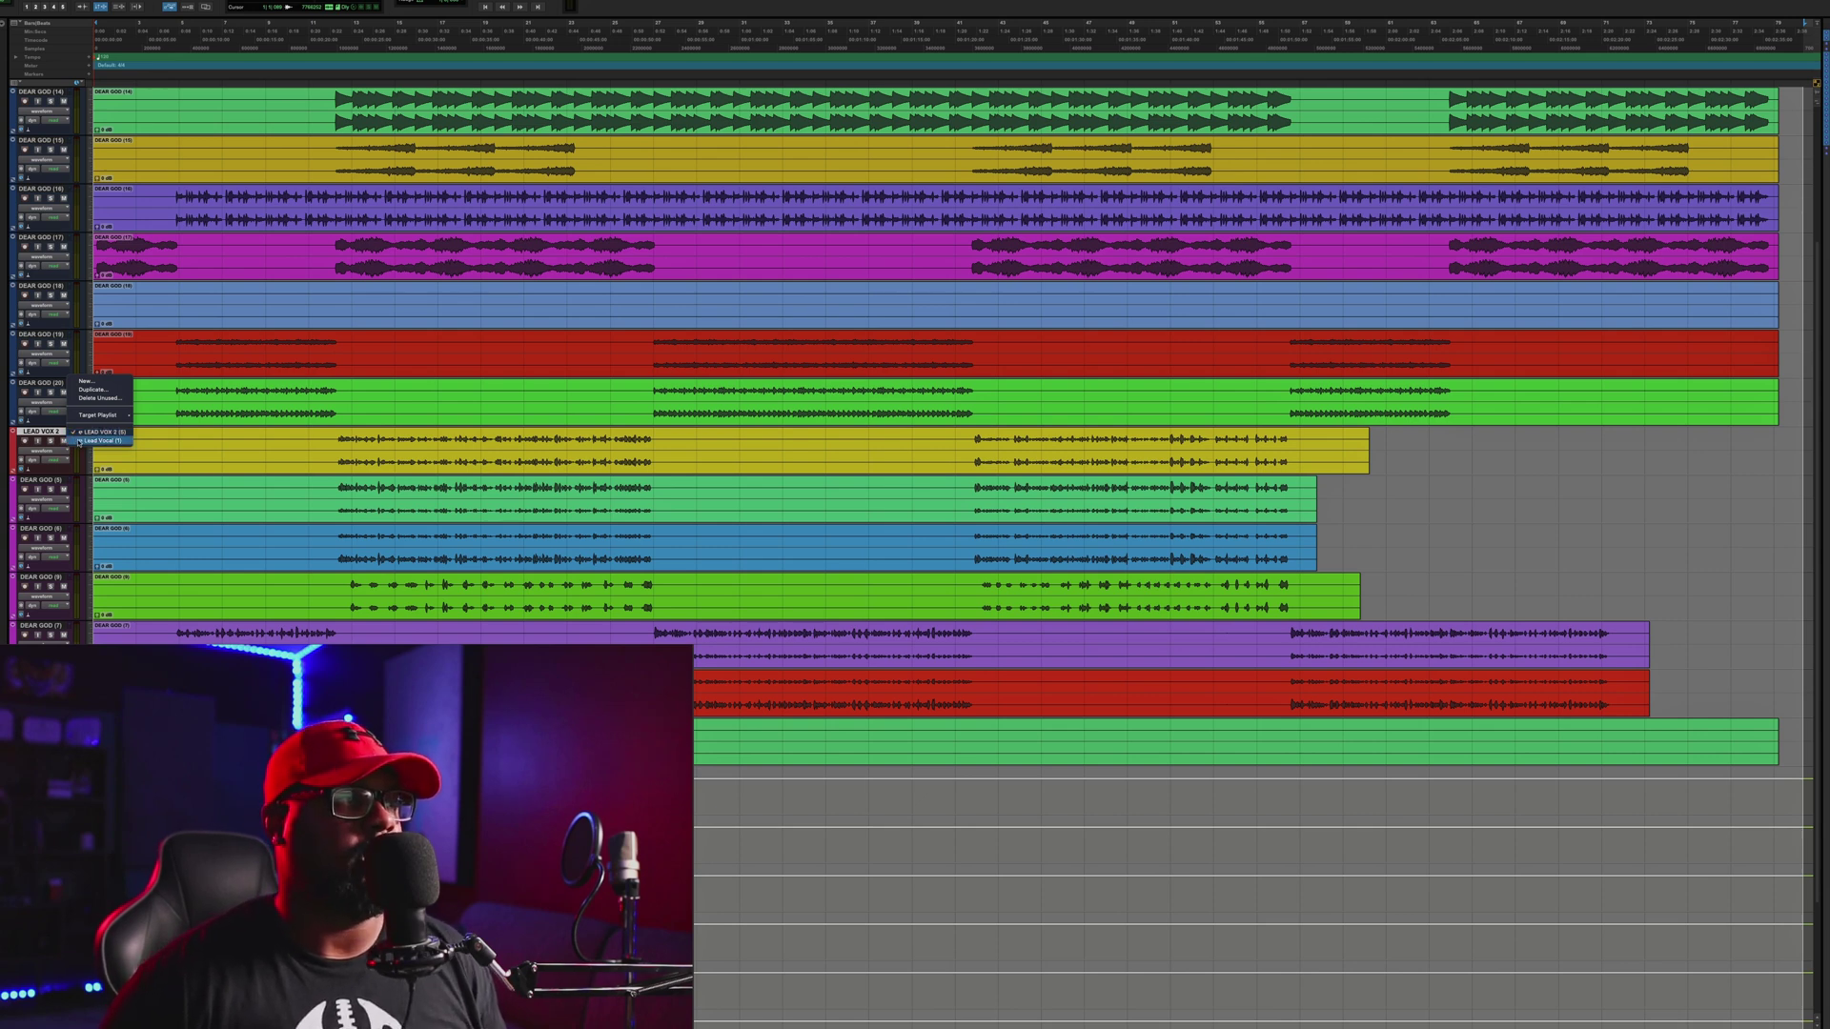
left_click(95, 441)
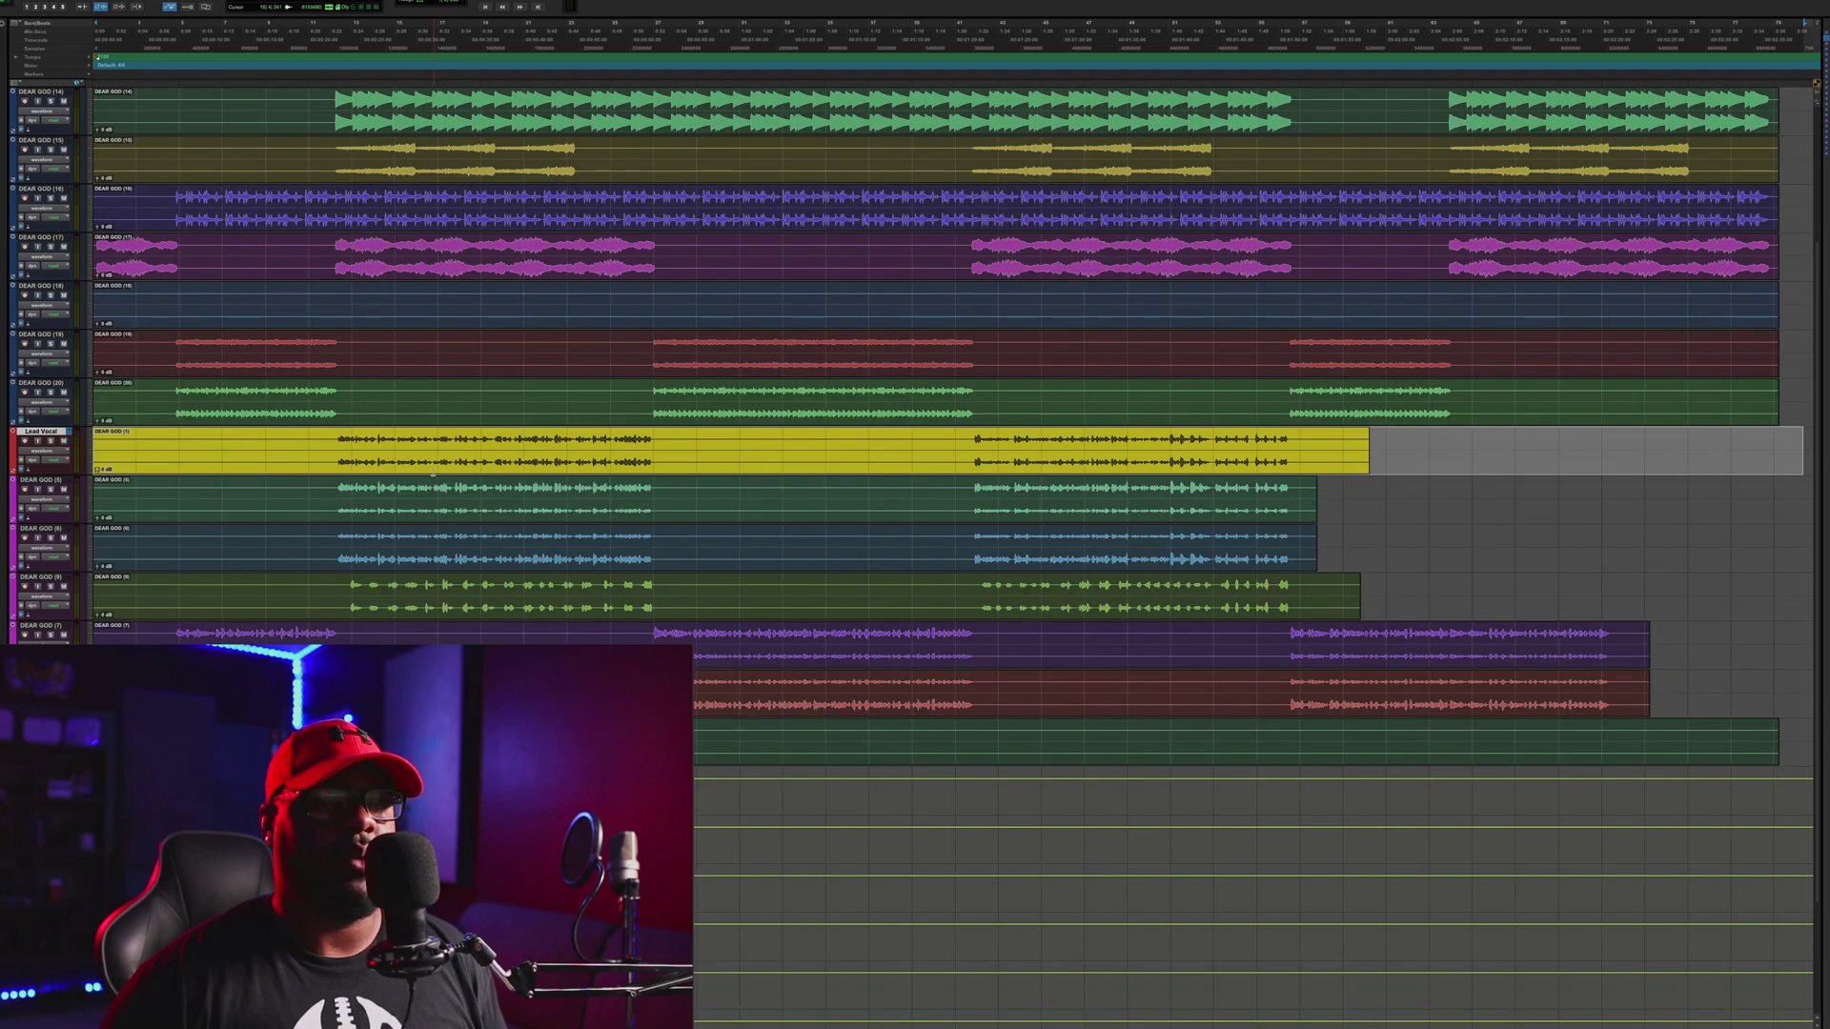
left_click(70, 434)
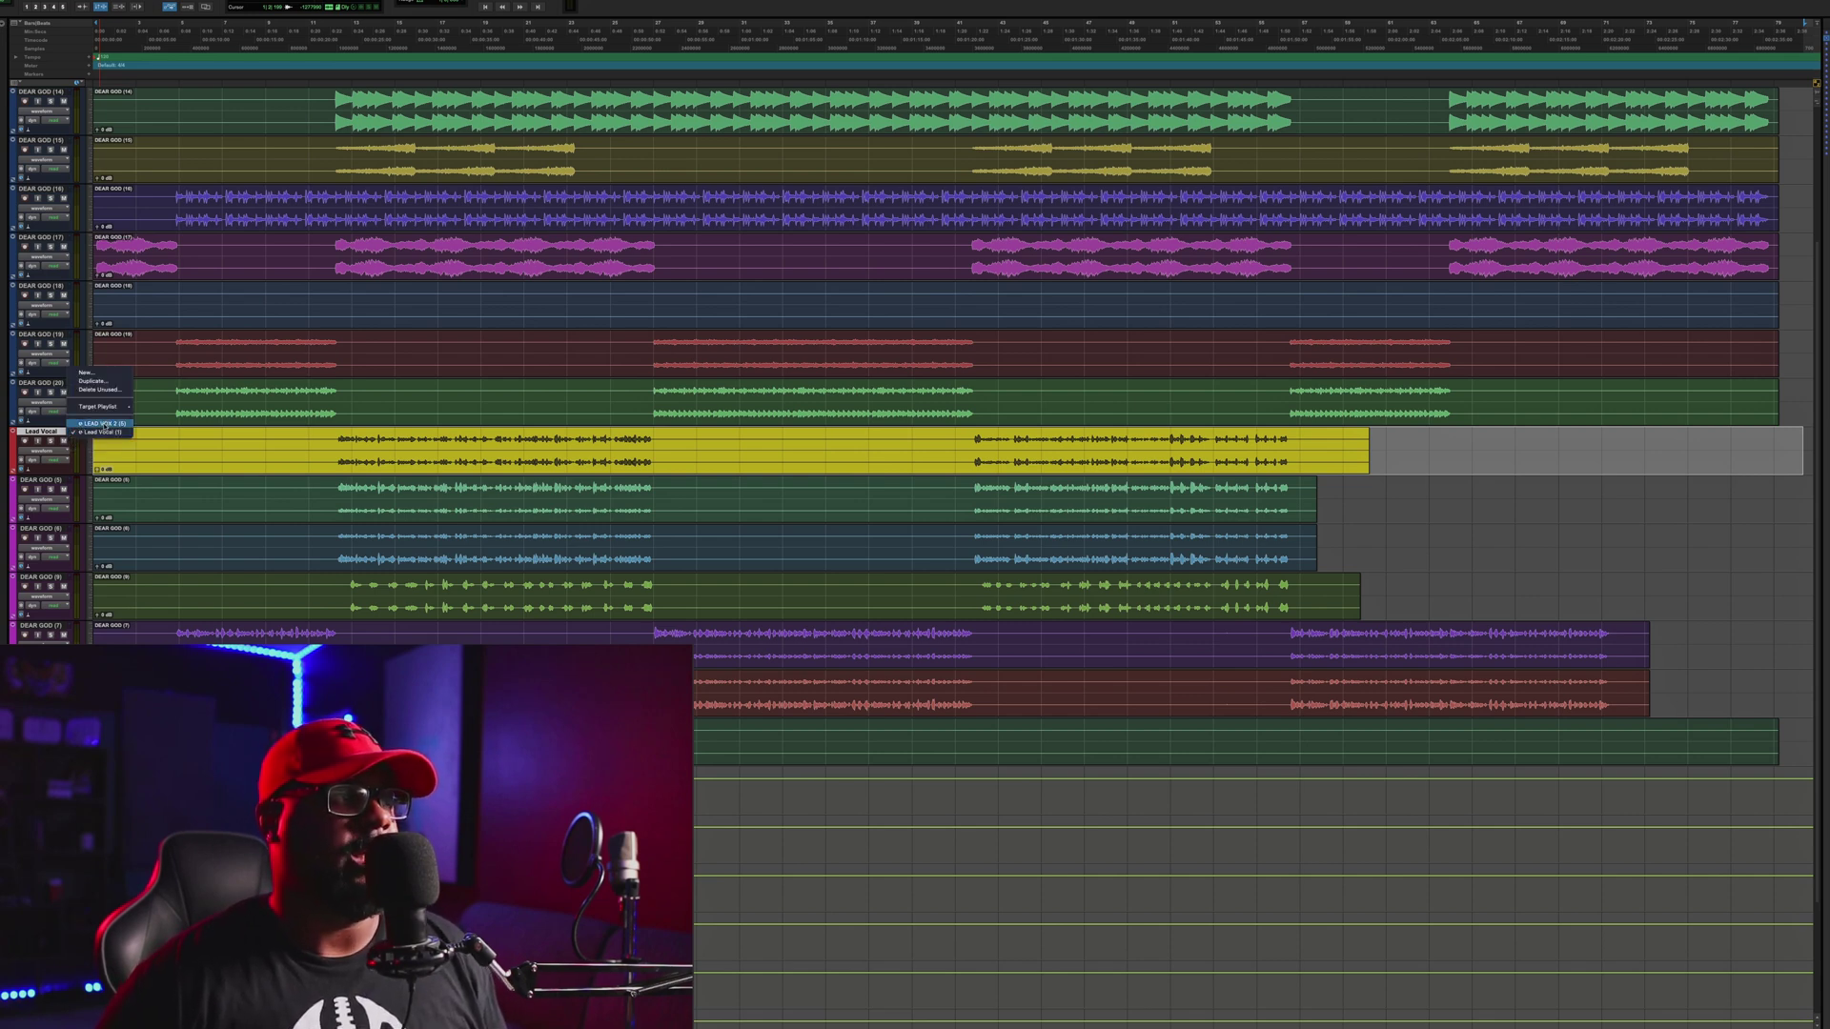
left_click(105, 424)
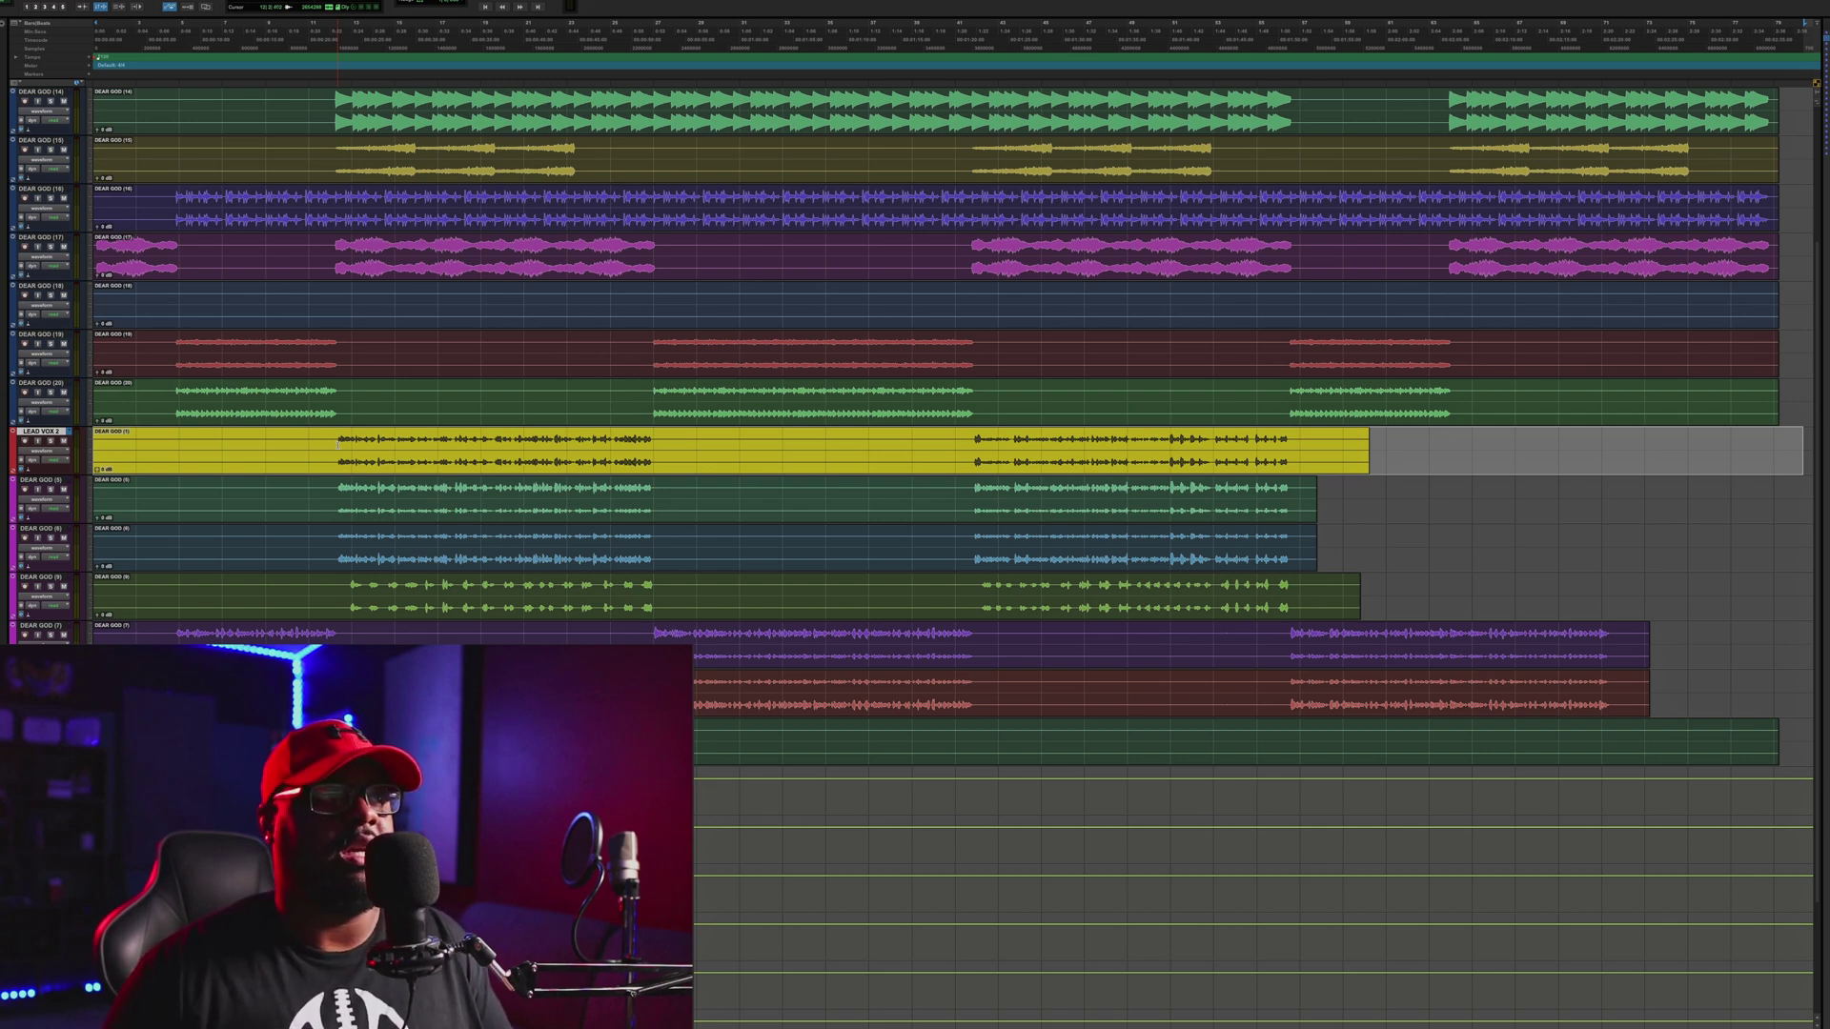
- Create a new empty Lead Vocal playlist named Lead vox DT and place the cursor in its lane
left_click(69, 435)
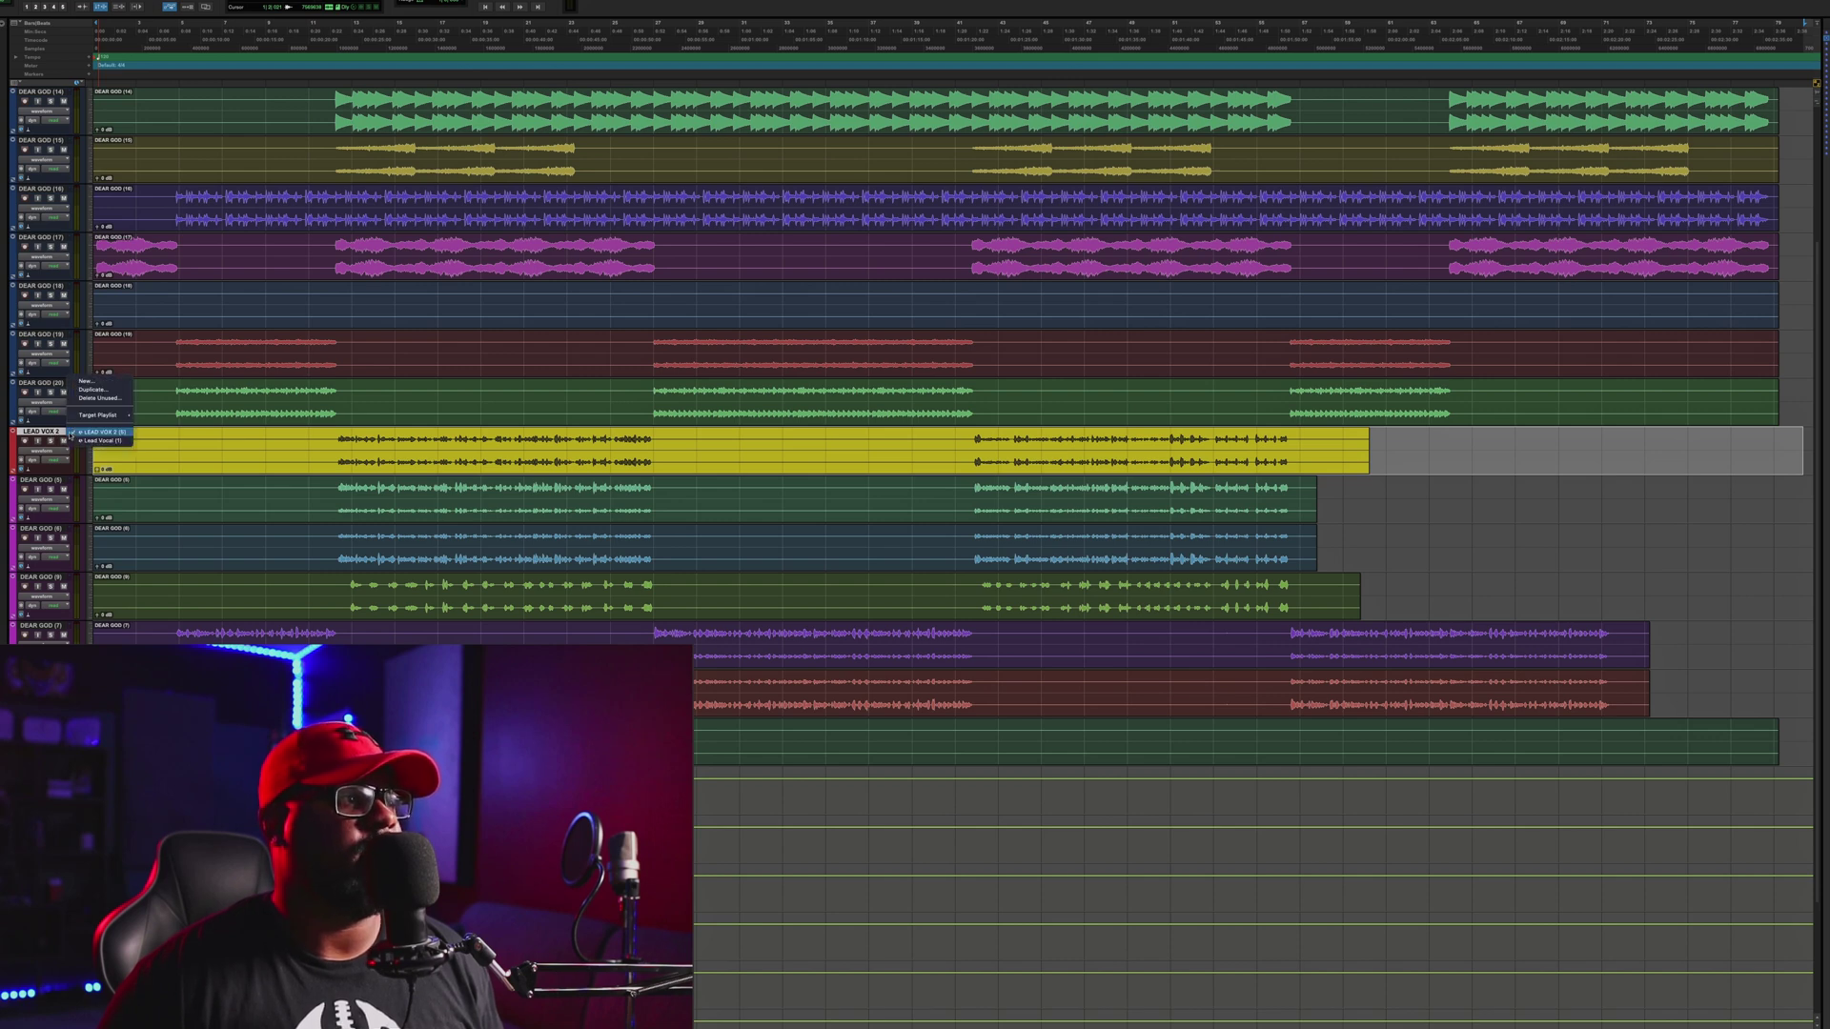
left_click(109, 382)
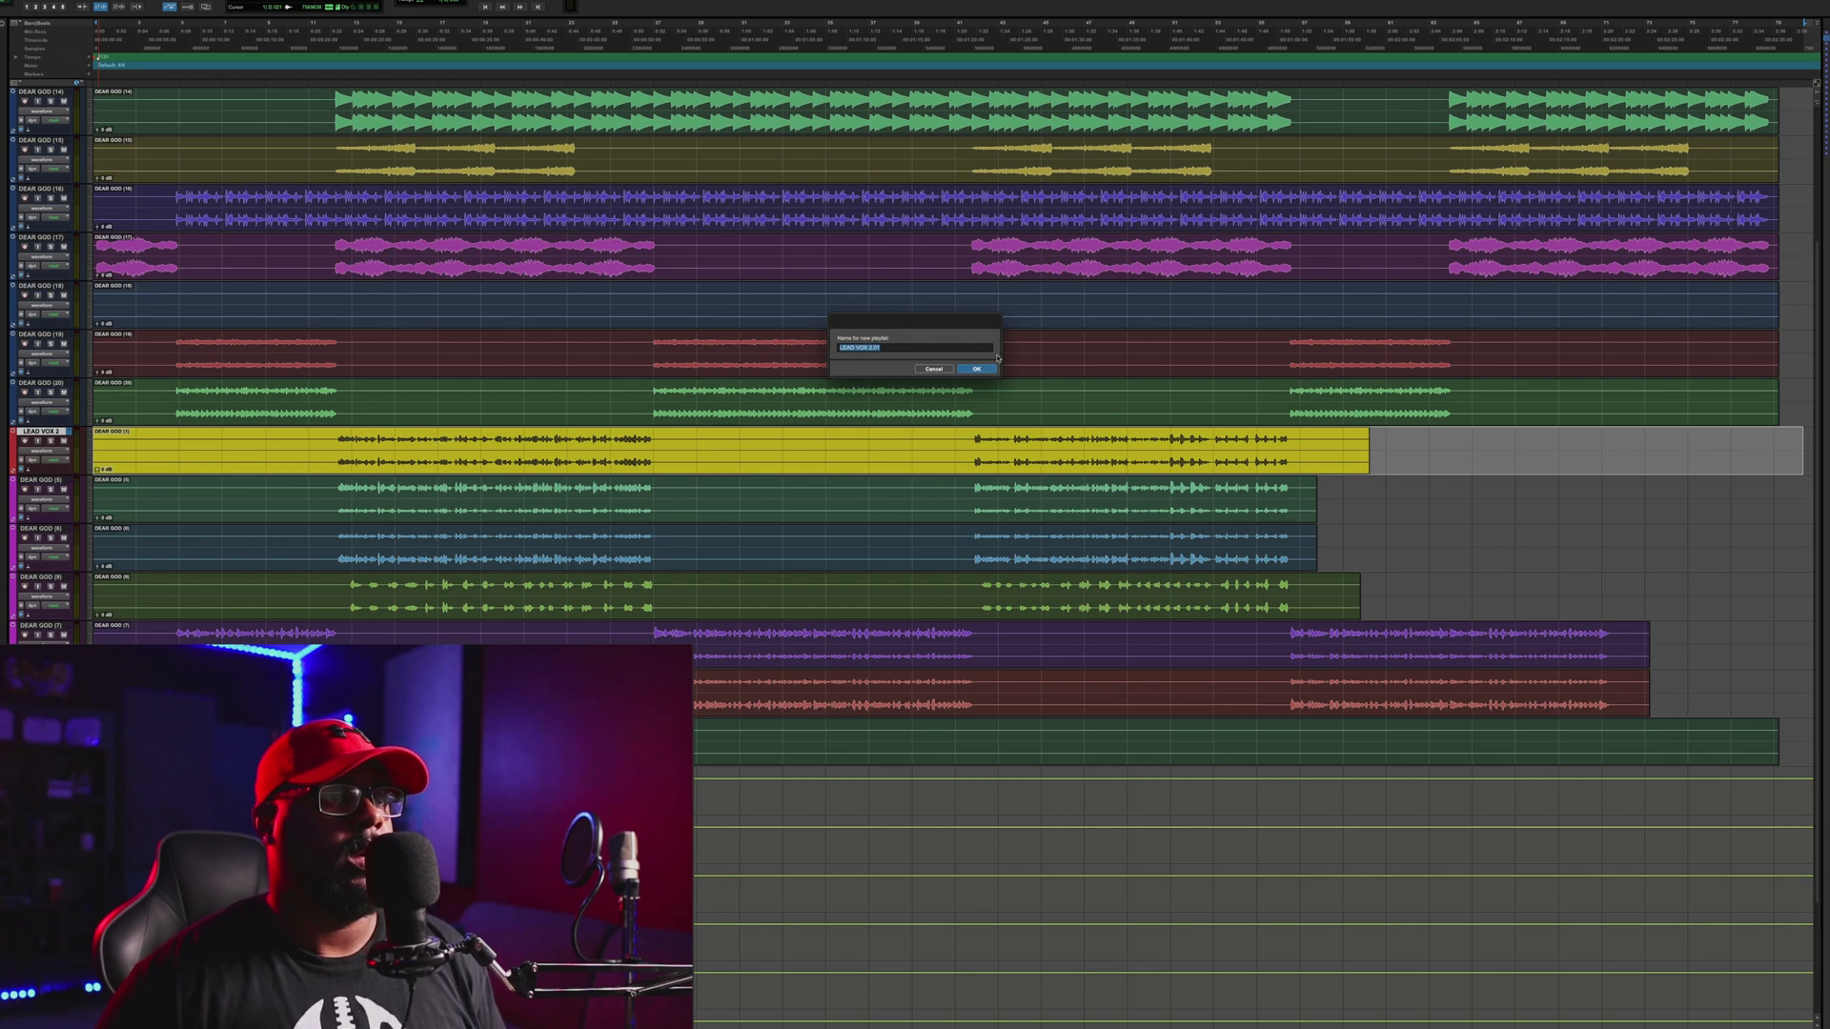
type("Lead vox DT")
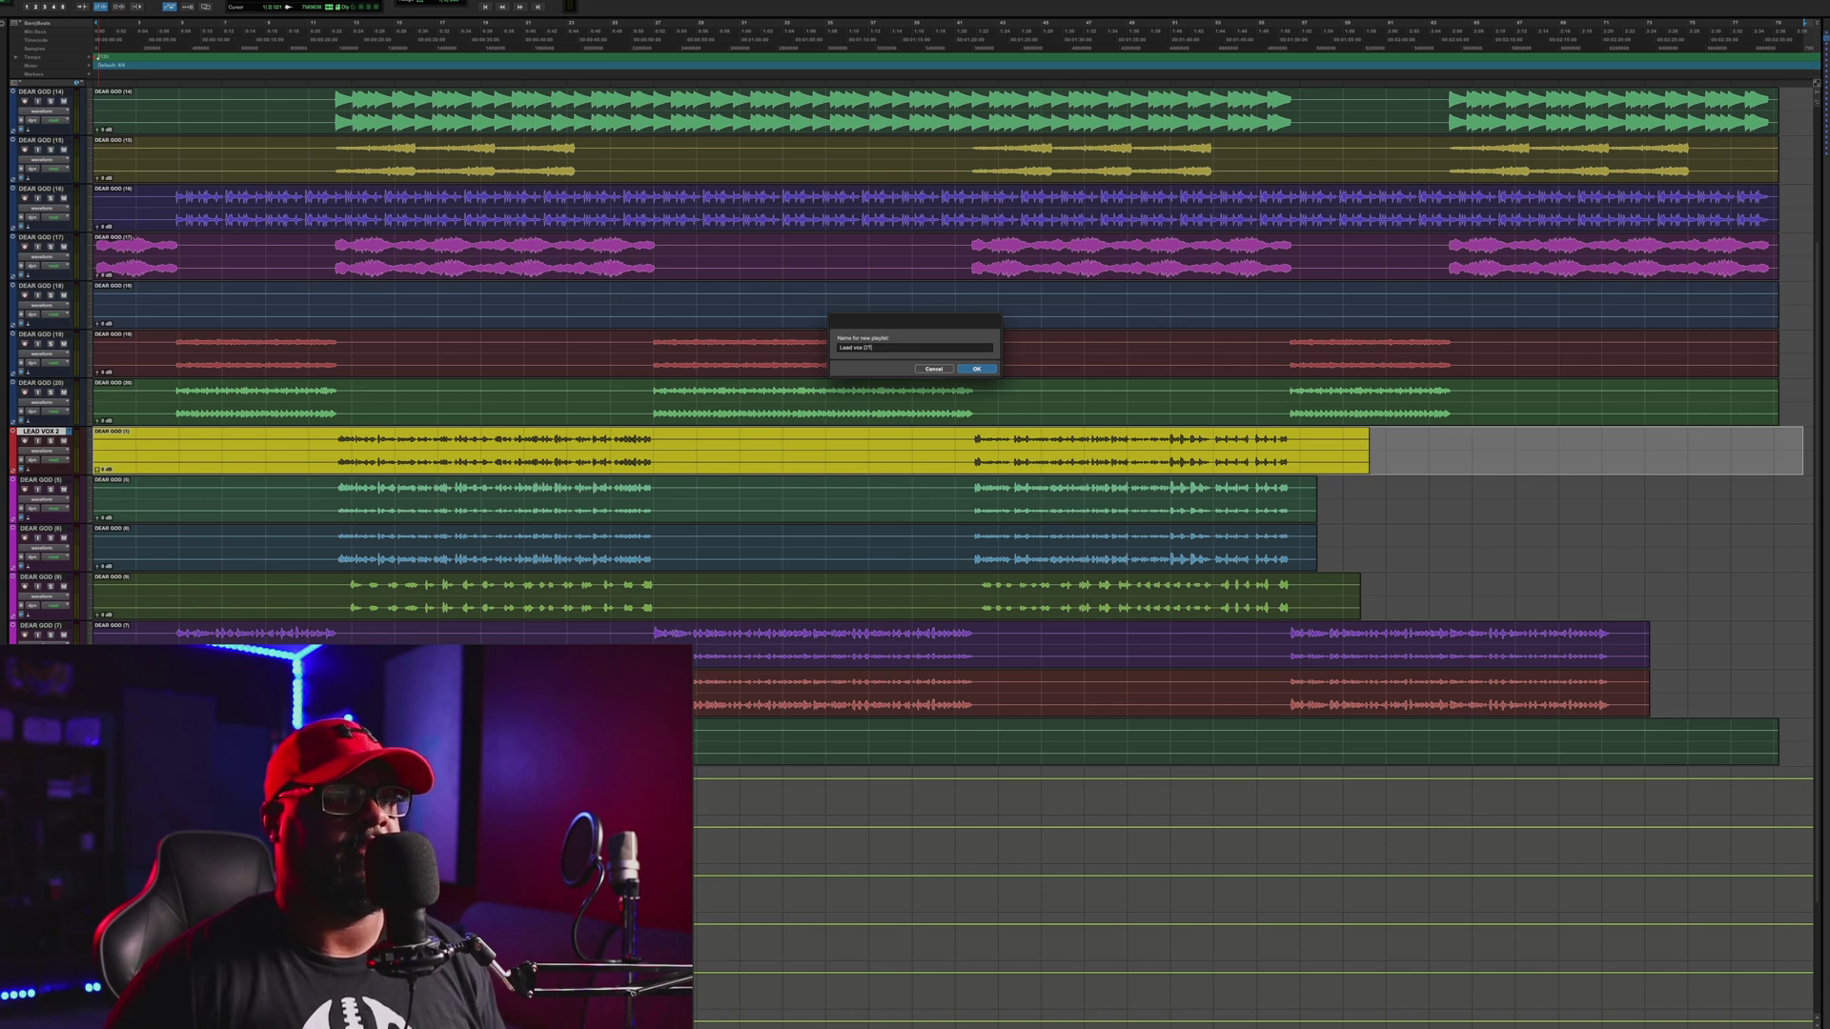
key("Return")
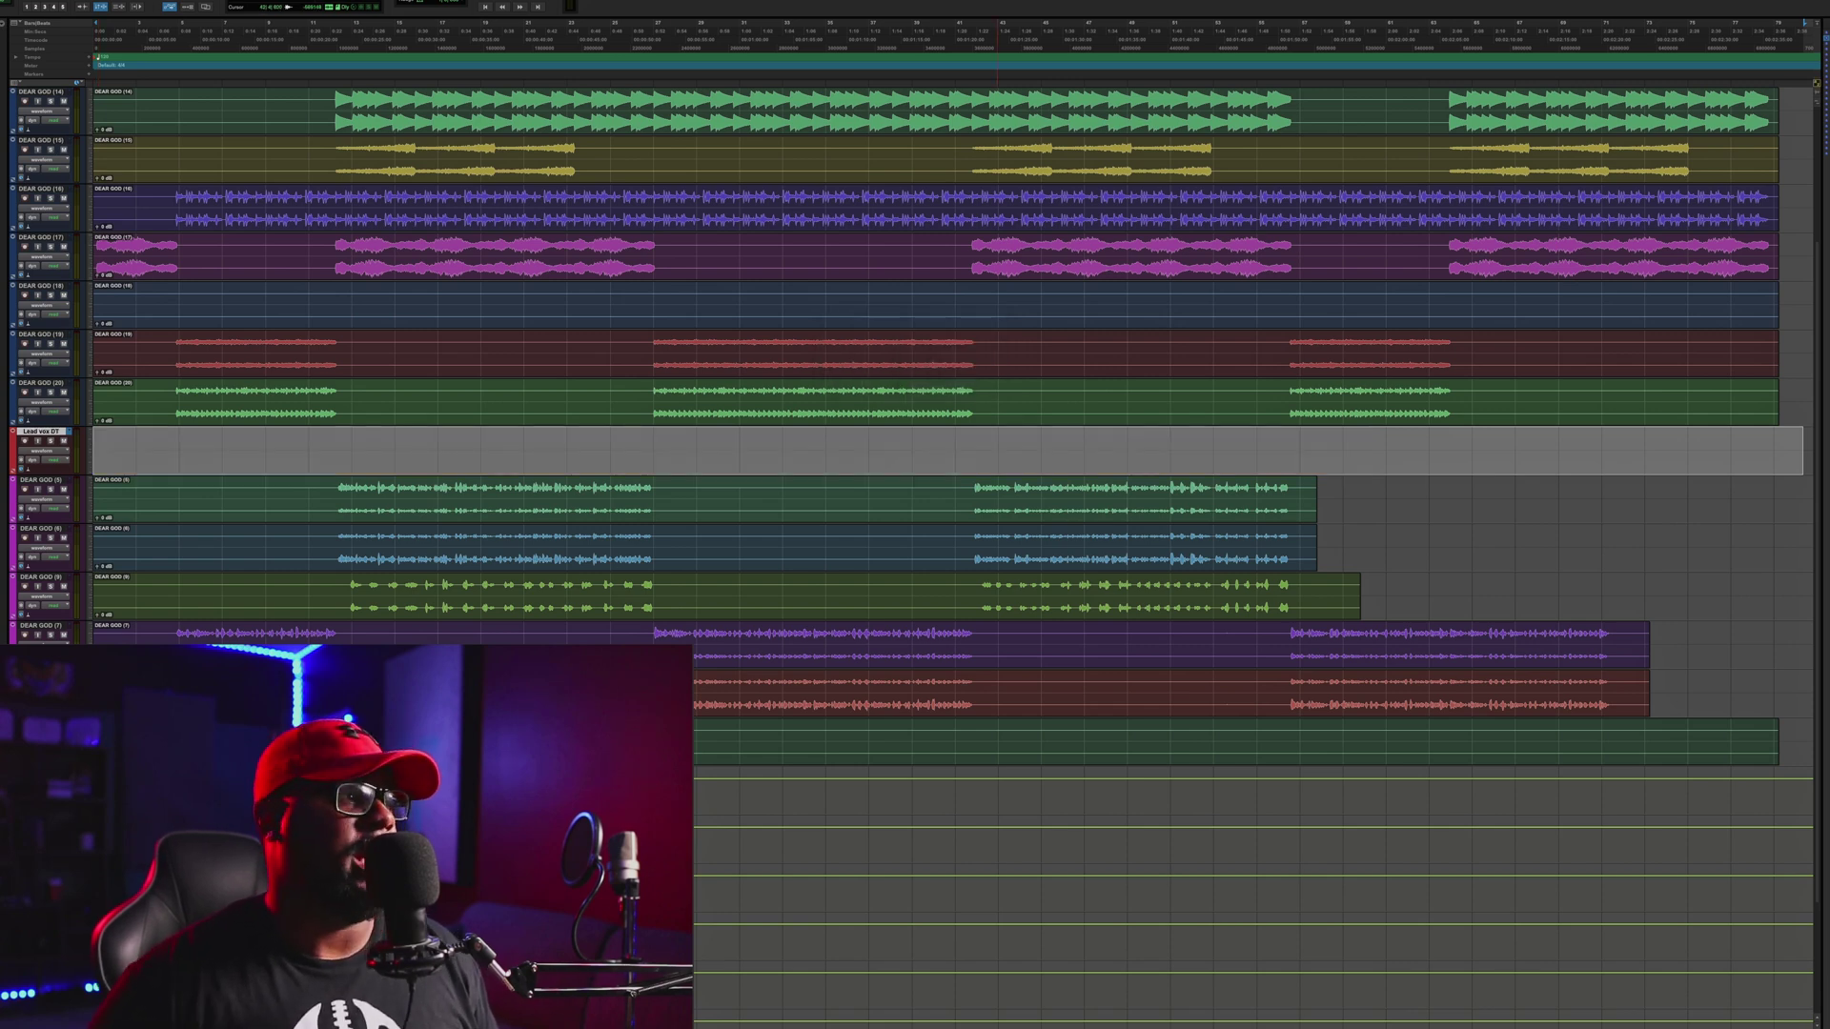
left_click(634, 454)
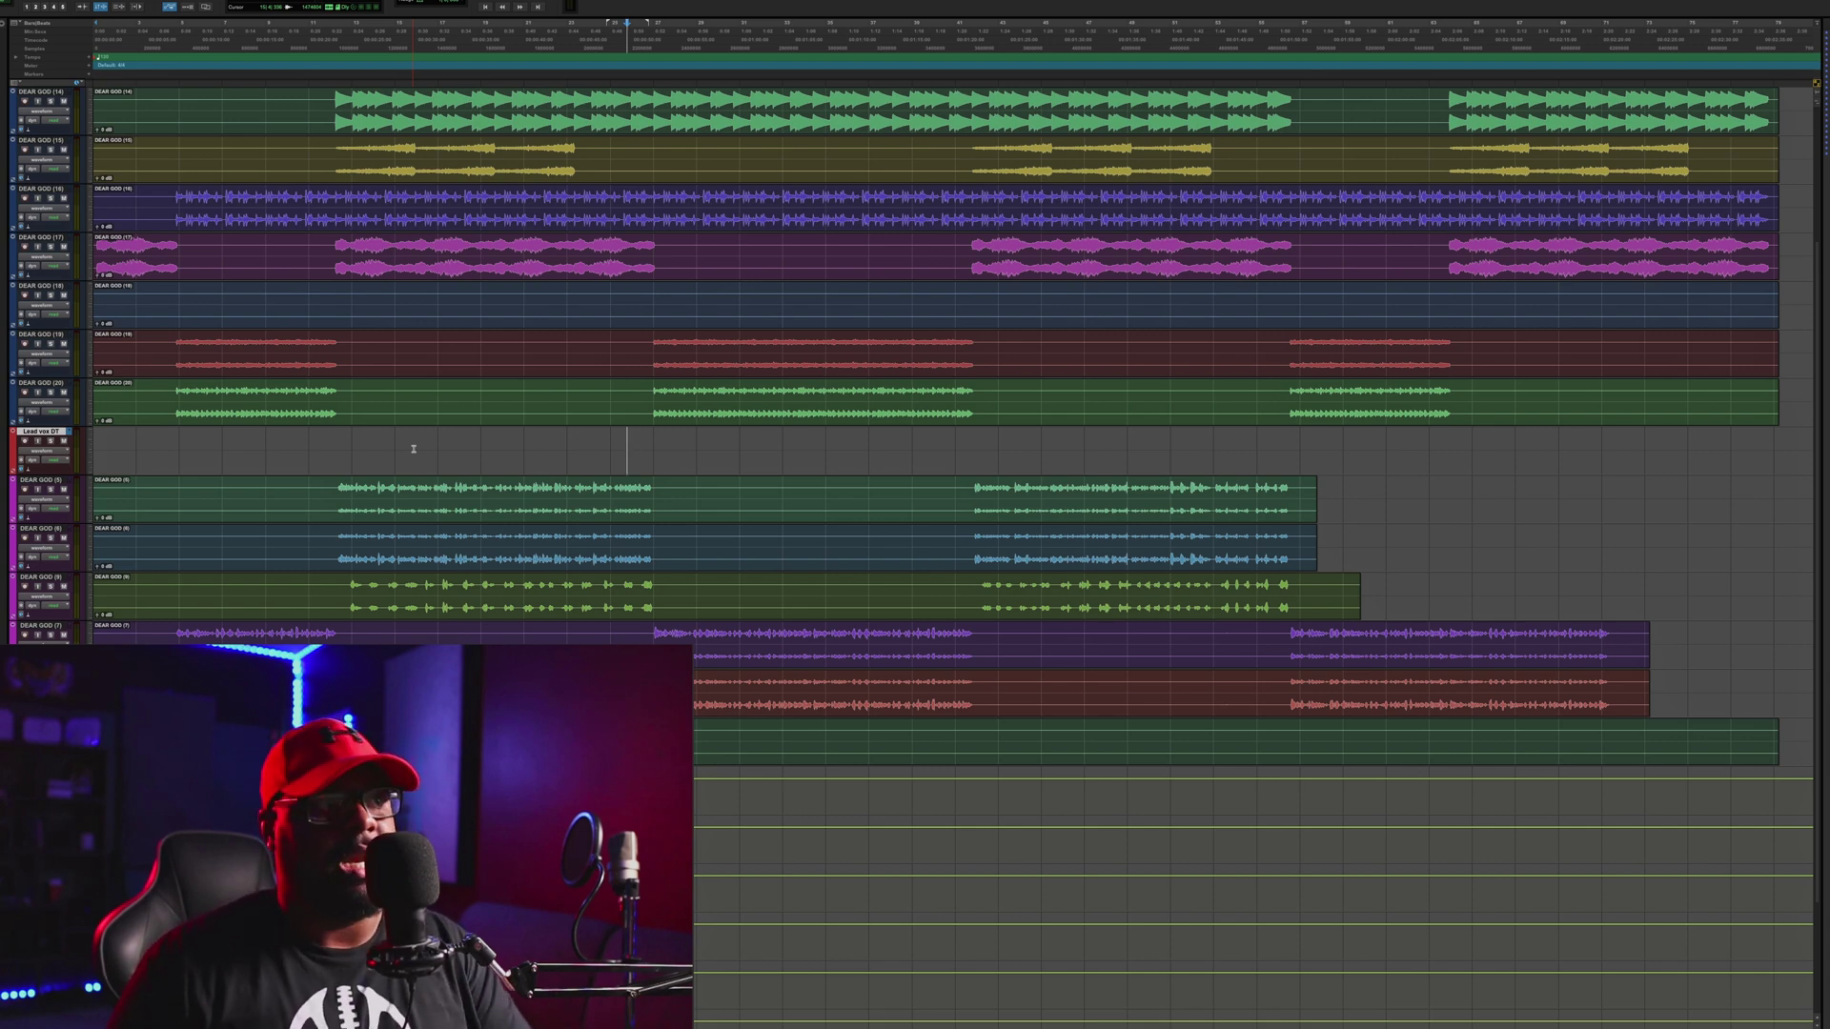
left_click(70, 433)
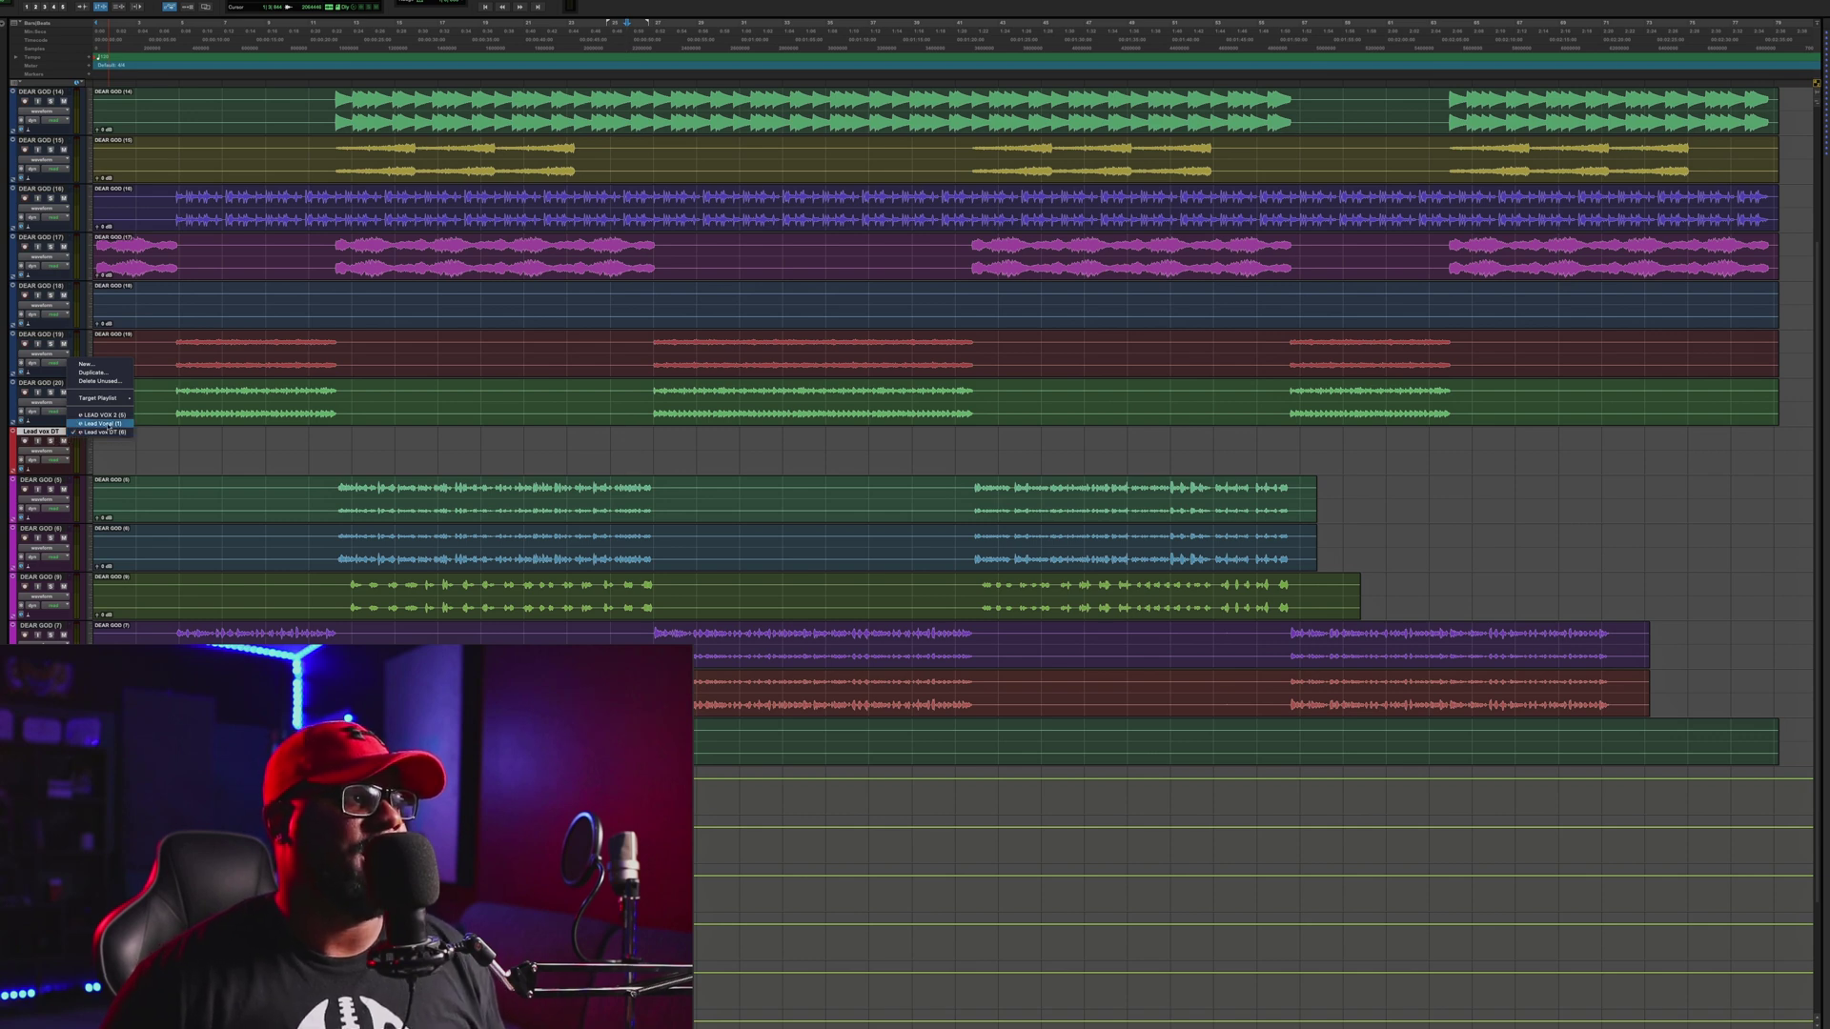
left_click(100, 423)
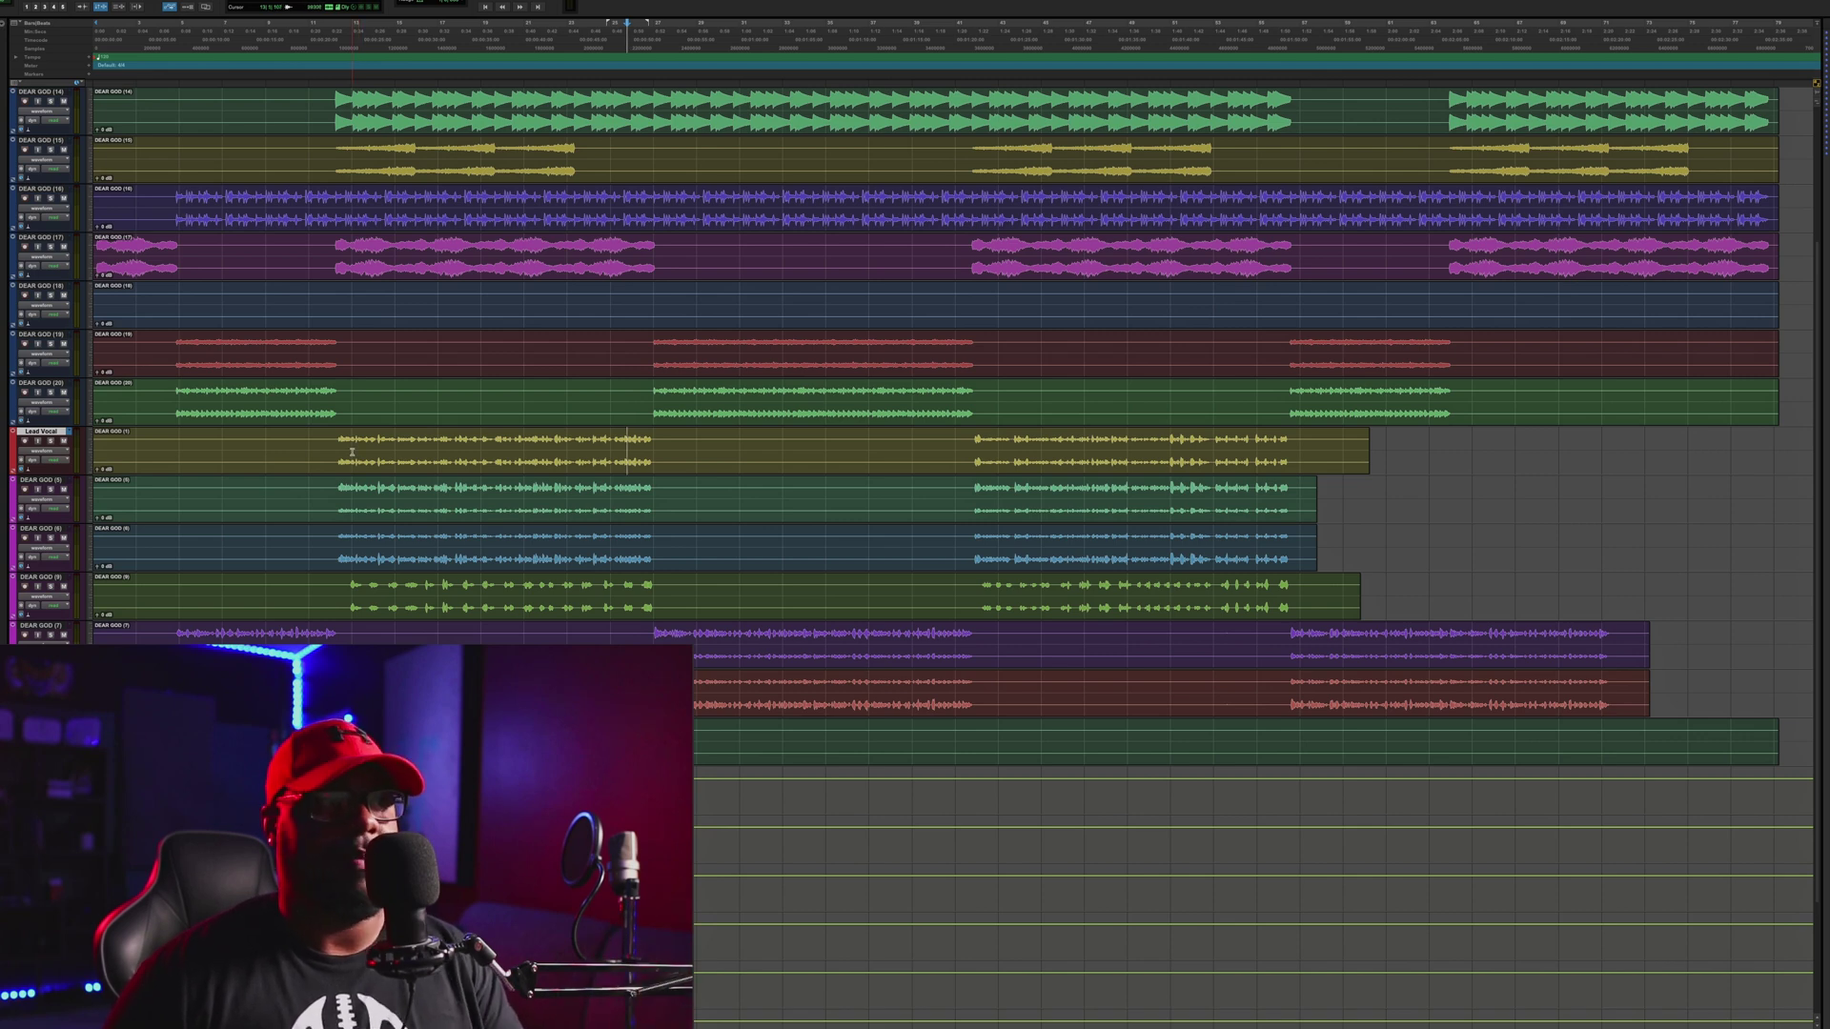
left_click(69, 431)
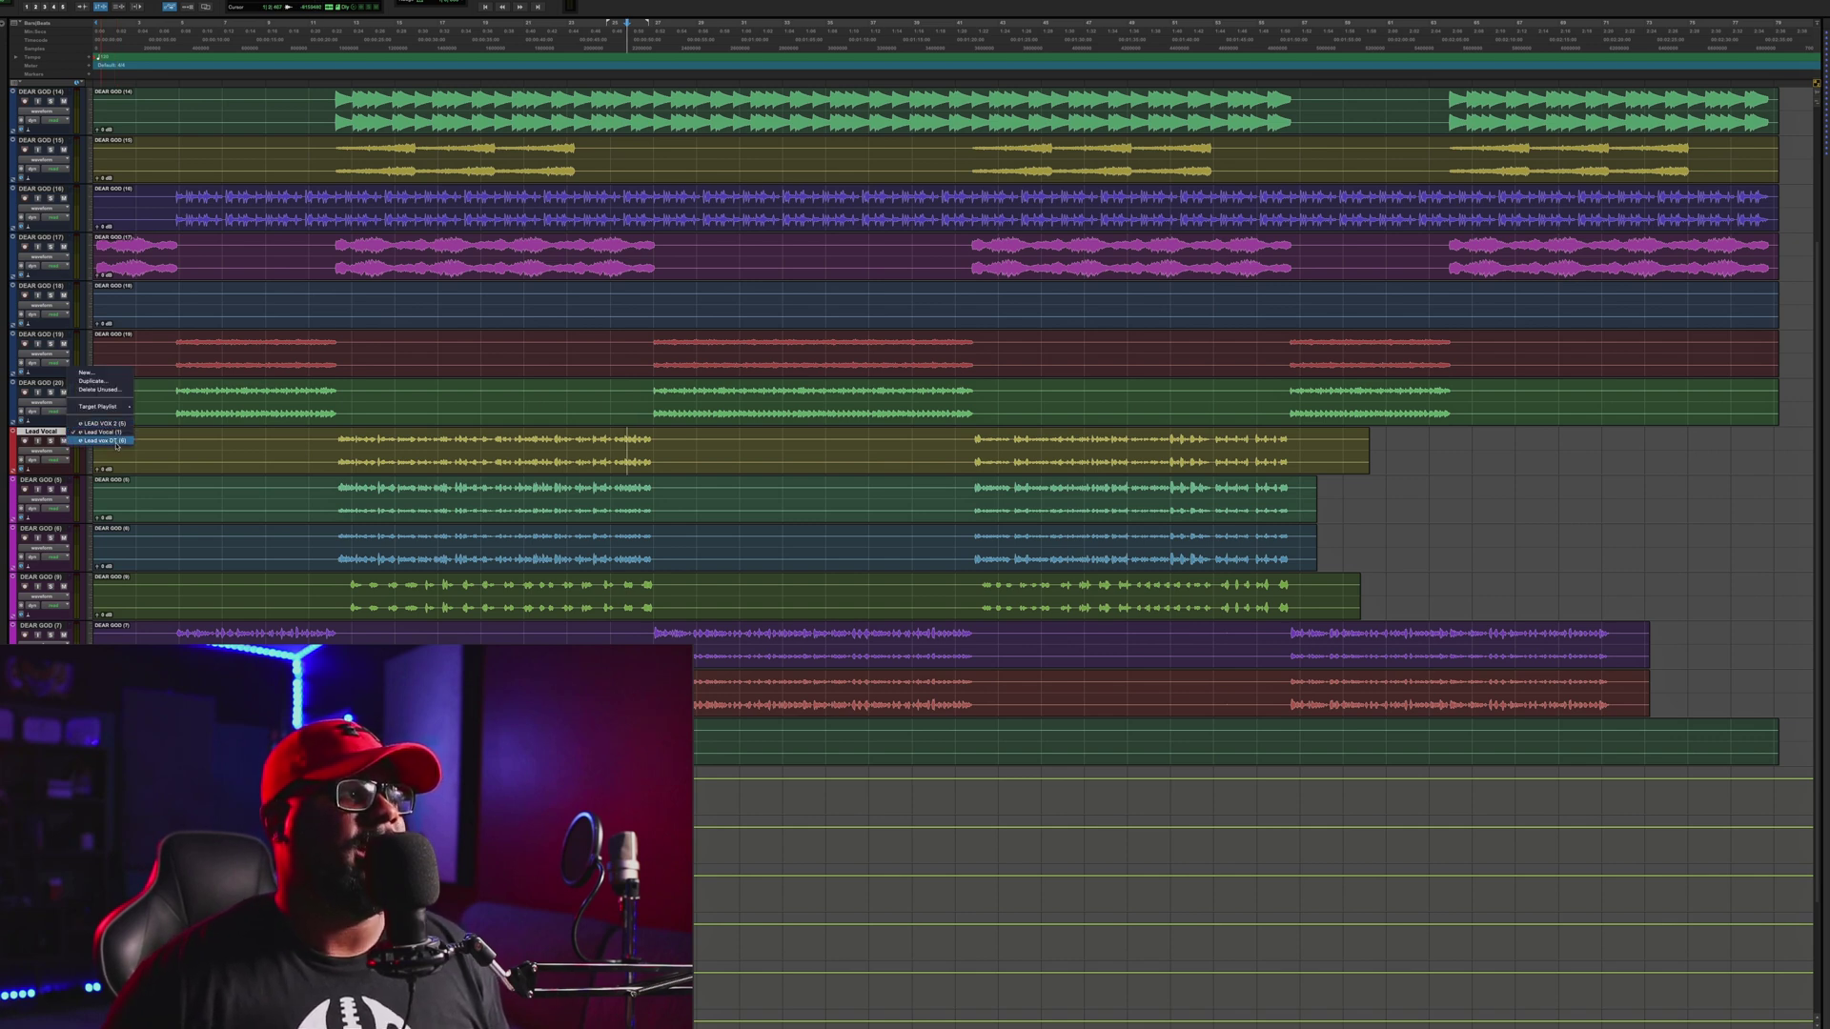
left_click(105, 440)
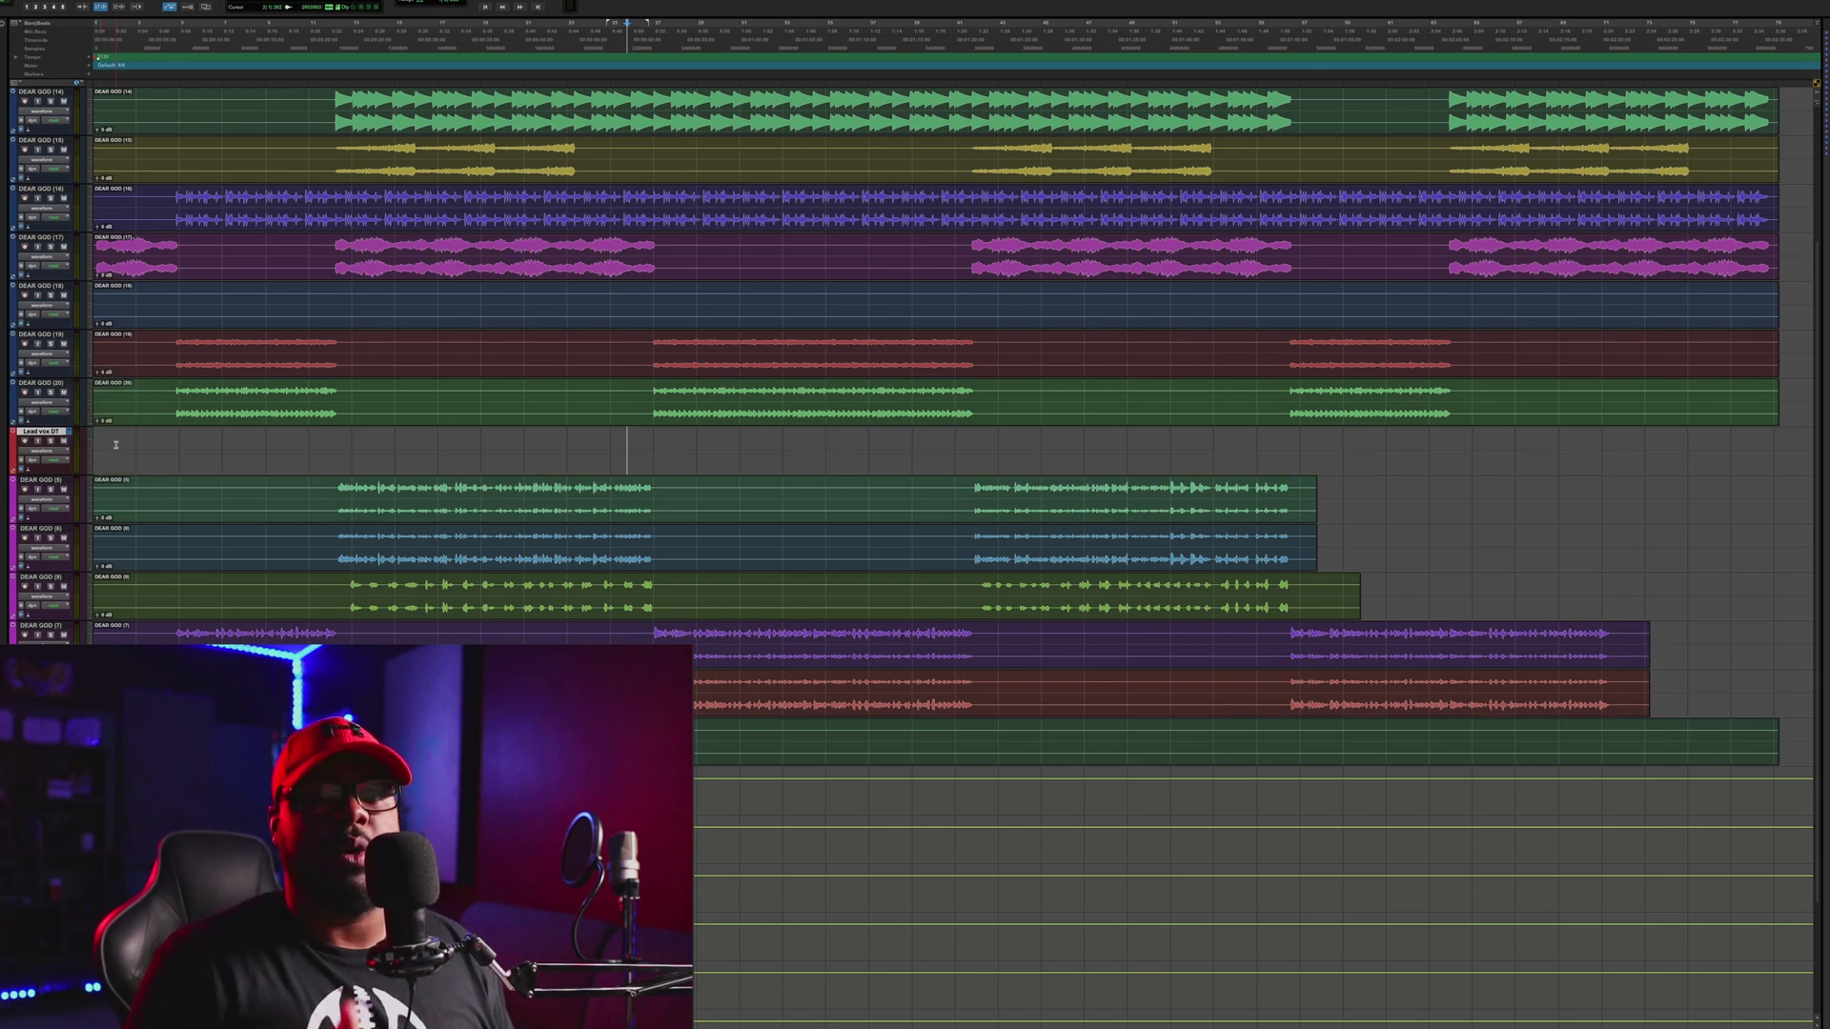